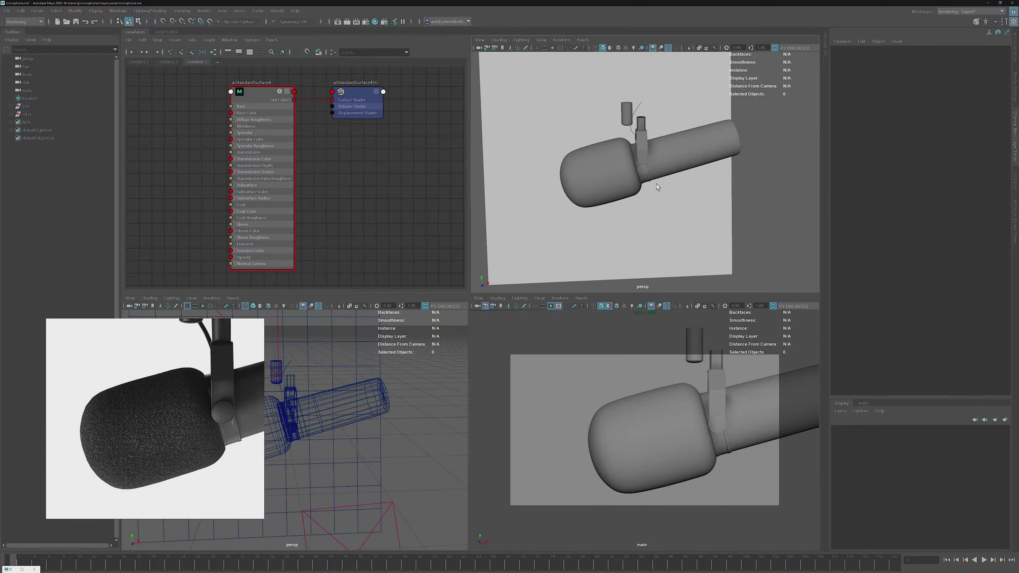
# Display the wireframe on the shaded microphone in the perspective view and inspect the geometry around the bracket.
pyautogui.scroll(3, 636, 169)
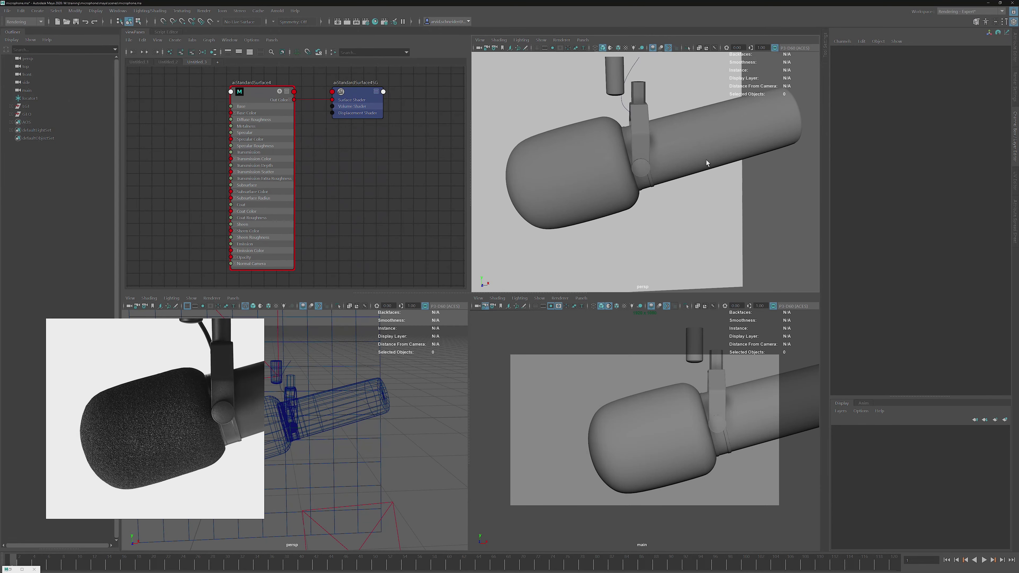
pyautogui.click(689, 159)
pyautogui.keyDown('alt'); pyautogui.moveTo(689, 156); pyautogui.dragTo(635, 130); pyautogui.keyUp('alt')
pyautogui.scroll(4, 704, 150)
pyautogui.hotkey('alt', '5')
pyautogui.scroll(-3, 688, 141)
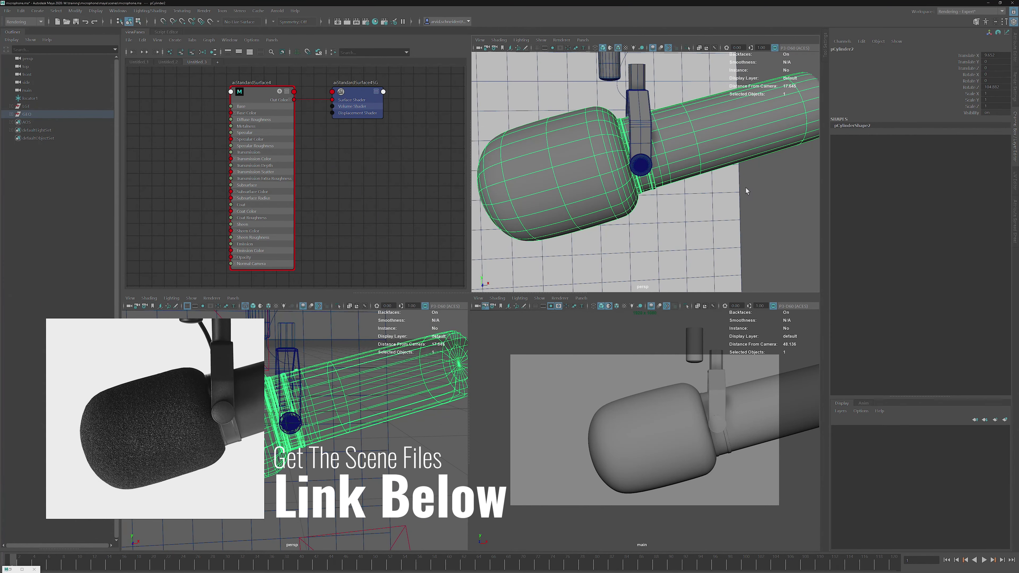
pyautogui.click(766, 171)
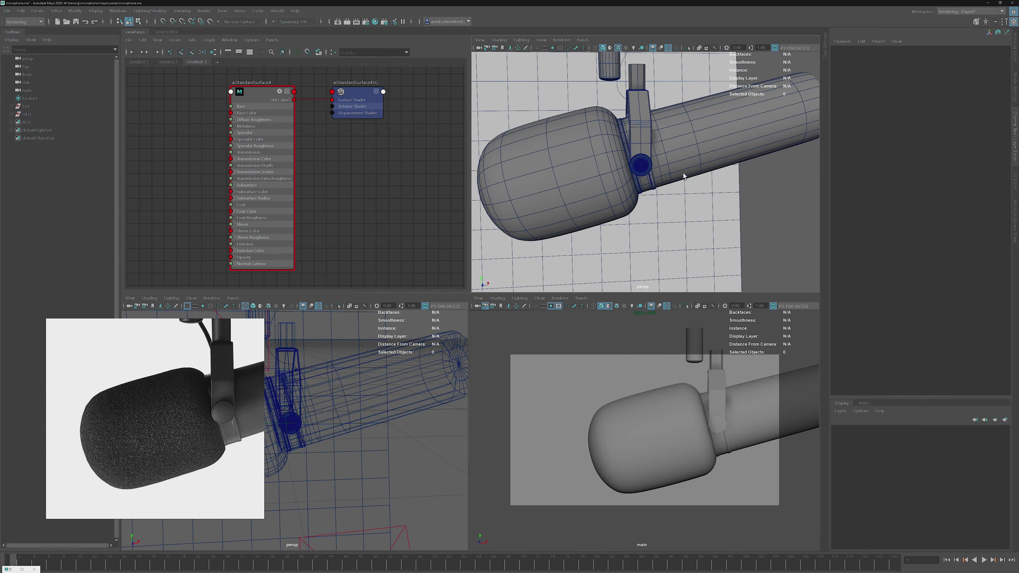
pyautogui.keyDown('alt'); pyautogui.moveTo(659, 139); pyautogui.dragTo(684, 161); pyautogui.keyUp('alt')
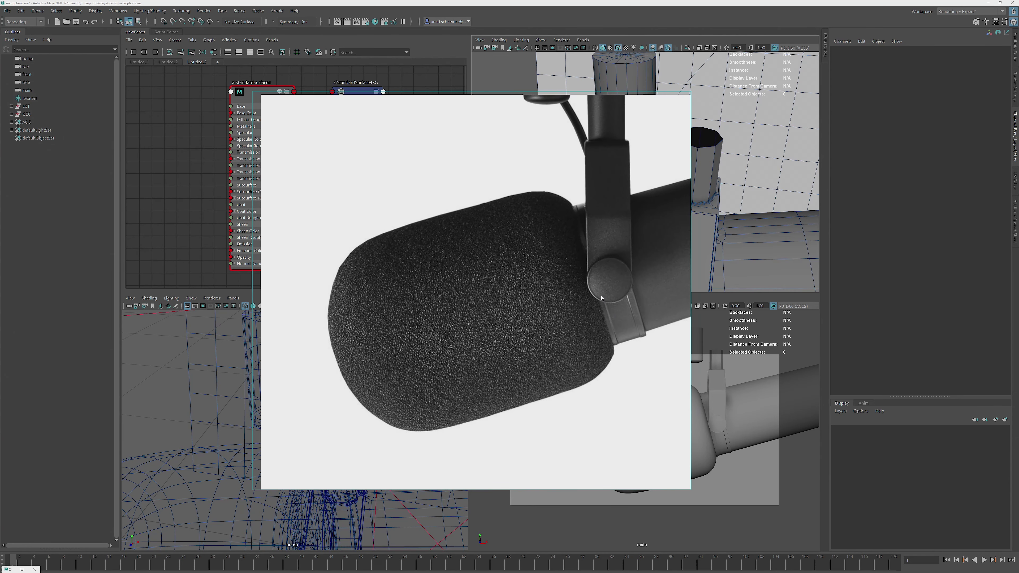
# Shrink the microphone reference image and park it clear of the node graph and camera view.
pyautogui.keyDown('ctrl'); pyautogui.moveTo(605, 248); pyautogui.dragTo(228, 397, button='right'); pyautogui.keyUp('ctrl')
pyautogui.keyDown('ctrl'); pyautogui.moveTo(228, 398); pyautogui.dragTo(331, 377, button='right'); pyautogui.keyUp('ctrl')
pyautogui.moveTo(331, 377); pyautogui.dragTo(247, 384, button='right')
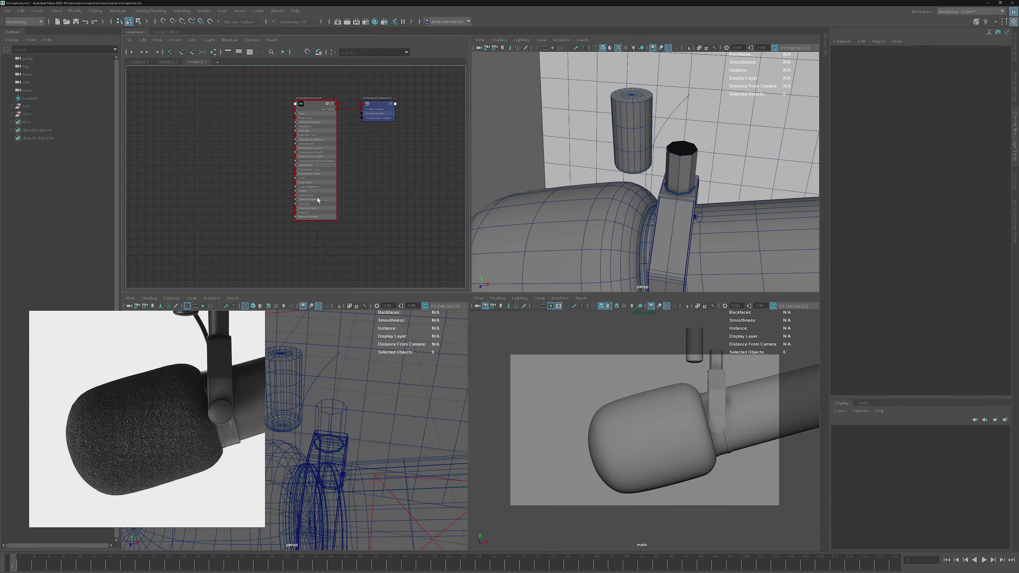
# Add another aiStandardSurface shader below the existing one in the node graph and duplicate it twice.
pyautogui.click(395, 197)
pyautogui.keyDown('alt'); pyautogui.moveTo(385, 209); pyautogui.dragTo(407, 178, button='middle'); pyautogui.keyUp('alt')
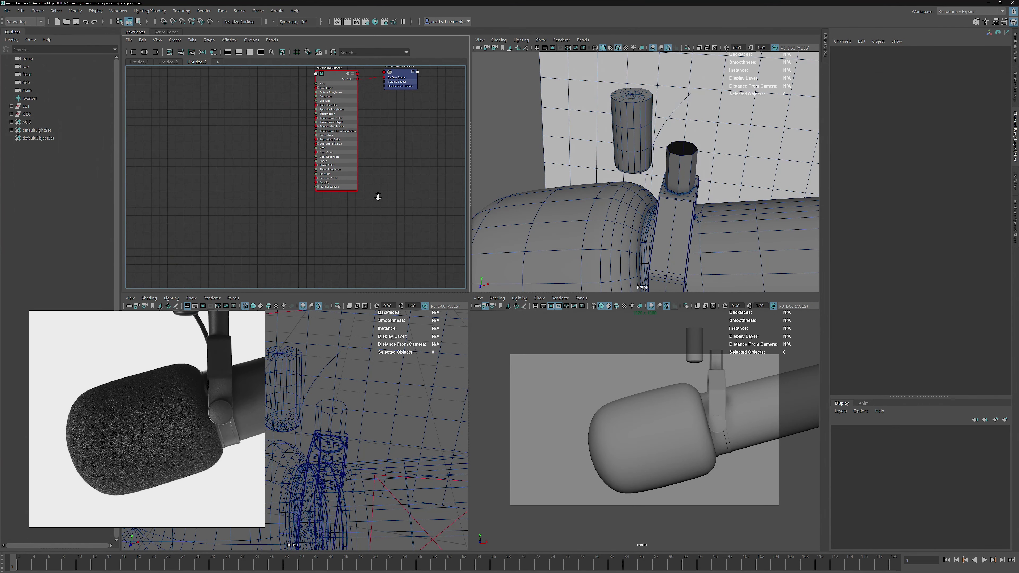
pyautogui.keyDown('alt'); pyautogui.moveTo(377, 196); pyautogui.dragTo(392, 243, button='right'); pyautogui.keyUp('alt')
pyautogui.keyDown('alt'); pyautogui.moveTo(393, 243); pyautogui.dragTo(380, 175, button='middle'); pyautogui.keyUp('alt')
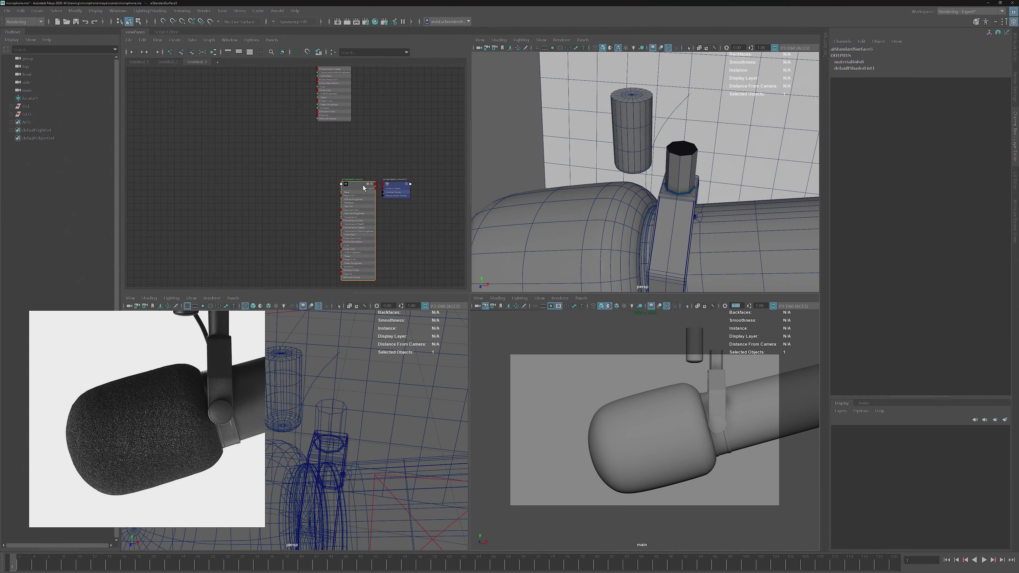
pyautogui.moveTo(364, 187); pyautogui.dragTo(340, 171)
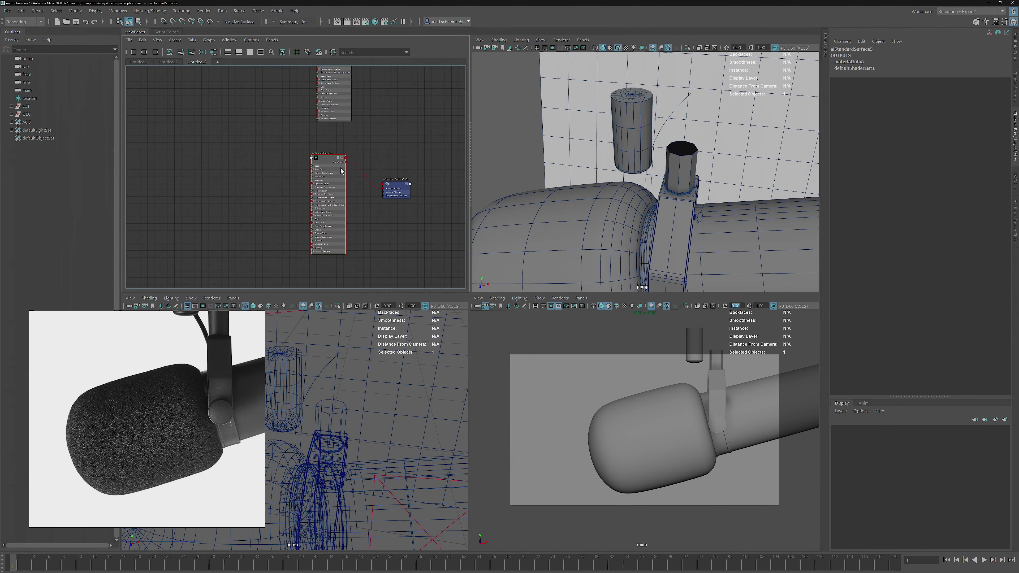
pyautogui.hotkey('ctrl', 'd')
pyautogui.keyDown('alt'); pyautogui.moveTo(212, 136); pyautogui.dragTo(221, 118, button='middle'); pyautogui.keyUp('alt')
pyautogui.moveTo(227, 118); pyautogui.dragTo(258, 150)
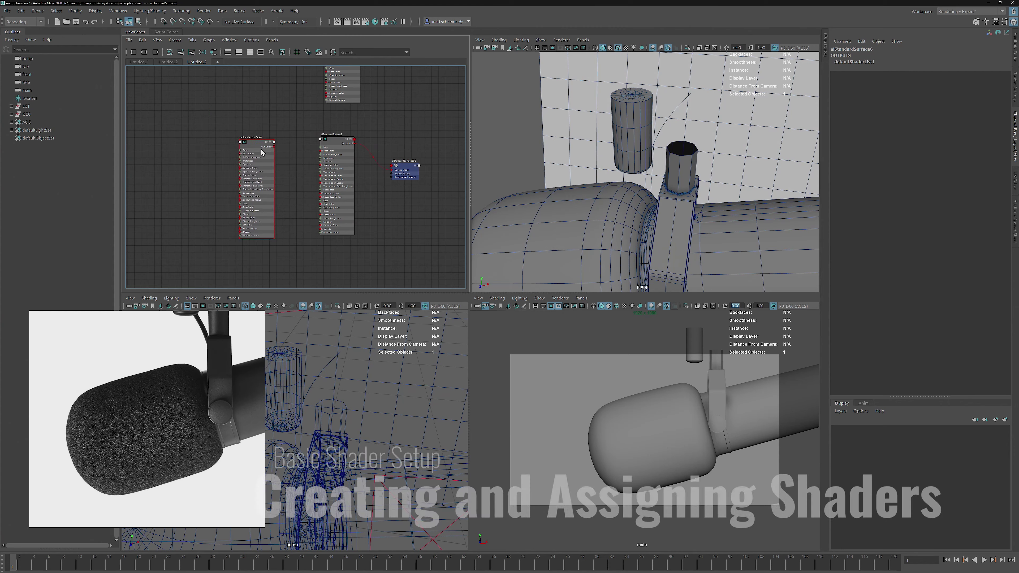
pyautogui.hotkey('ctrl', 'd')
# Rename the three new surface shaders cable, metal1 and foam1.
pyautogui.scroll(3, 331, 137)
pyautogui.doubleClick(329, 133)
pyautogui.write('cable')
pyautogui.doubleClick(219, 137)
pyautogui.write('metal1')
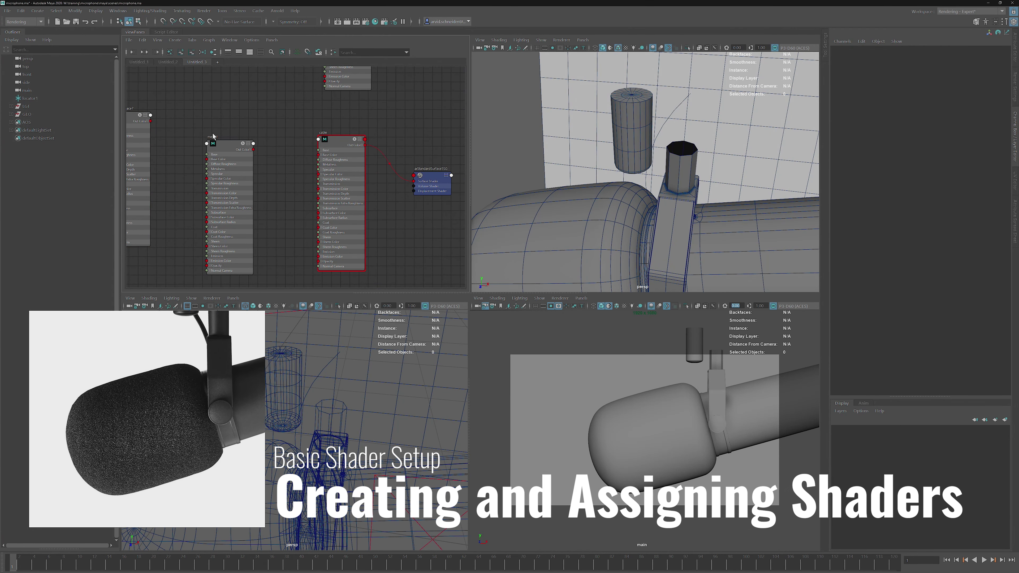
pyautogui.keyDown('alt'); pyautogui.moveTo(168, 121); pyautogui.dragTo(263, 115, button='middle'); pyautogui.keyUp('alt')
pyautogui.doubleClick(210, 103)
pyautogui.write('foam1')
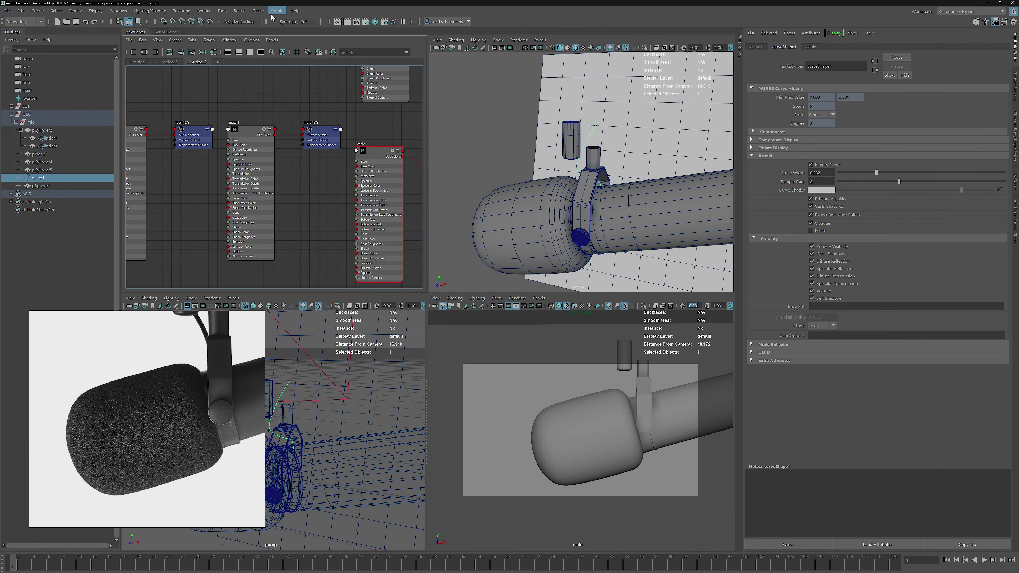
# Start a live render in the Arnold RenderView and limit it to a crop region around the cable.
pyautogui.click(275, 11)
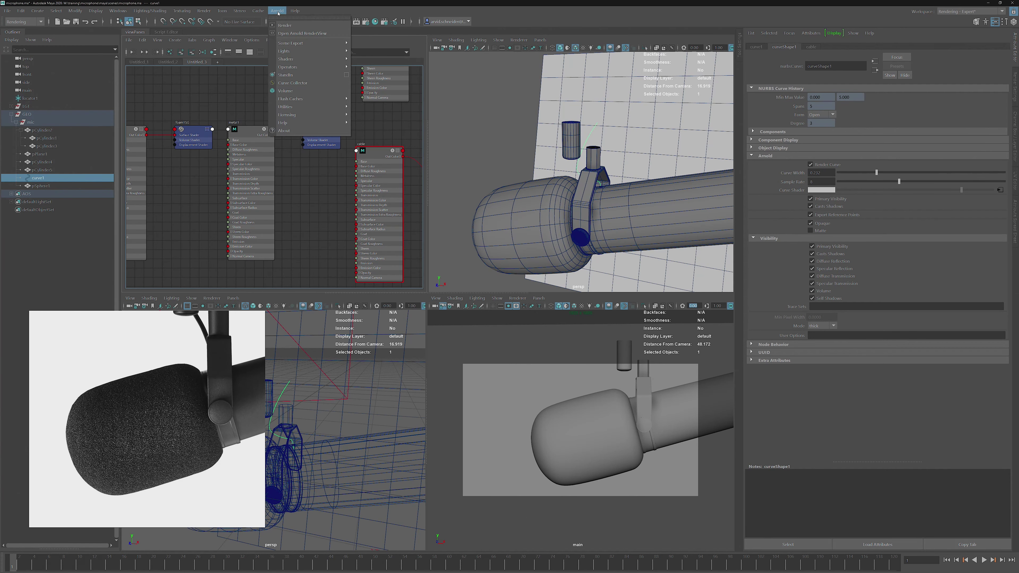
pyautogui.click(292, 35)
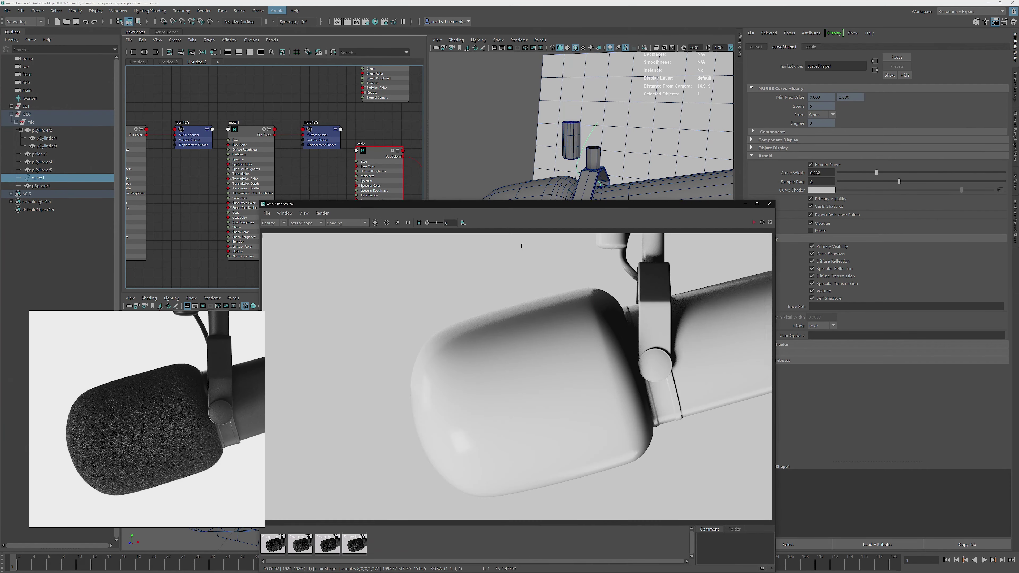
pyautogui.click(754, 223)
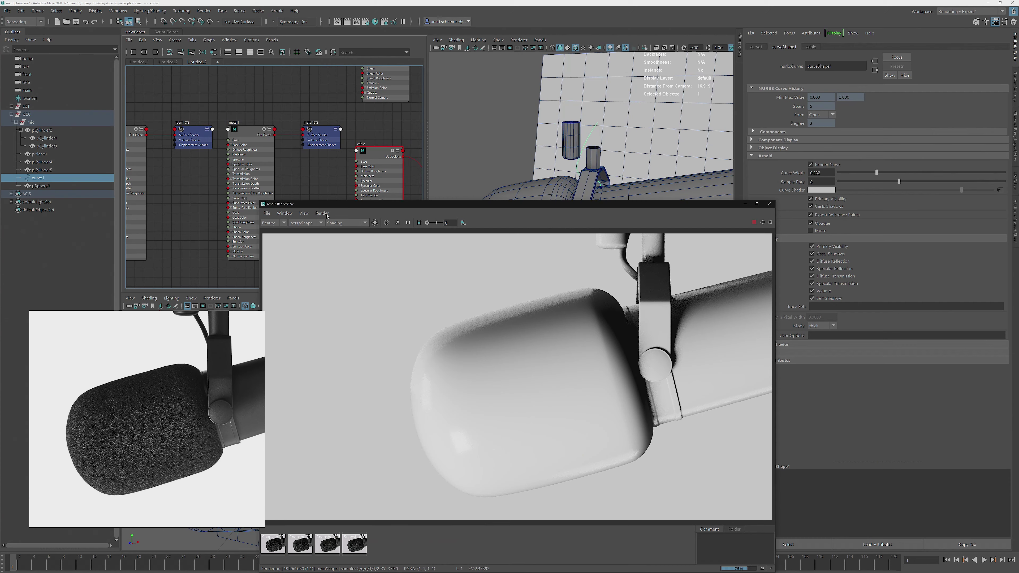
pyautogui.click(323, 213)
pyautogui.click(344, 252)
pyautogui.moveTo(674, 268); pyautogui.dragTo(690, 268)
# Give the cable shader a base weight of 1.000, a near-black base color and a specular roughness of about 0.43.
pyautogui.click(399, 163)
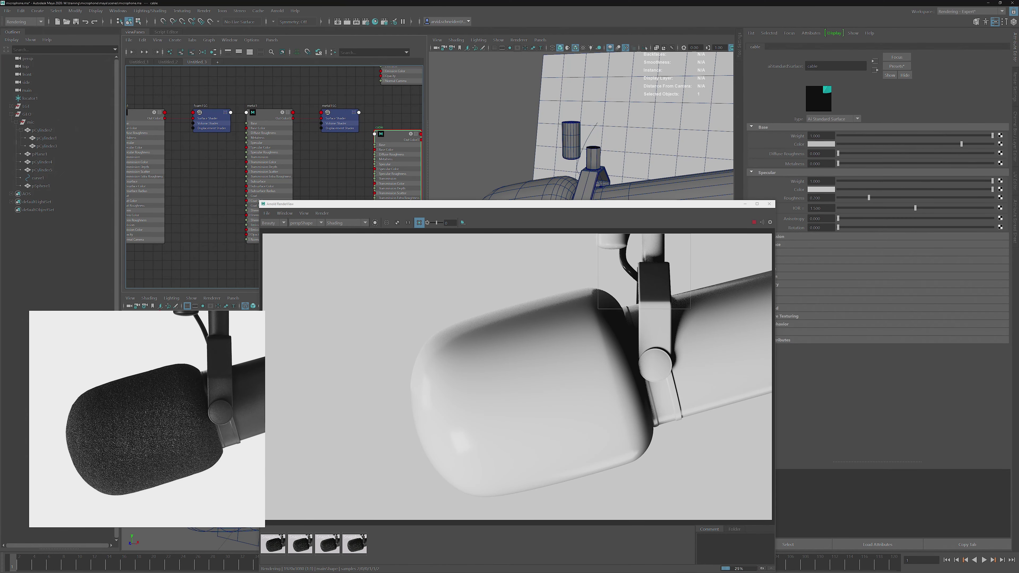
pyautogui.moveTo(923, 136); pyautogui.dragTo(992, 135)
pyautogui.moveTo(702, 201); pyautogui.dragTo(675, 187)
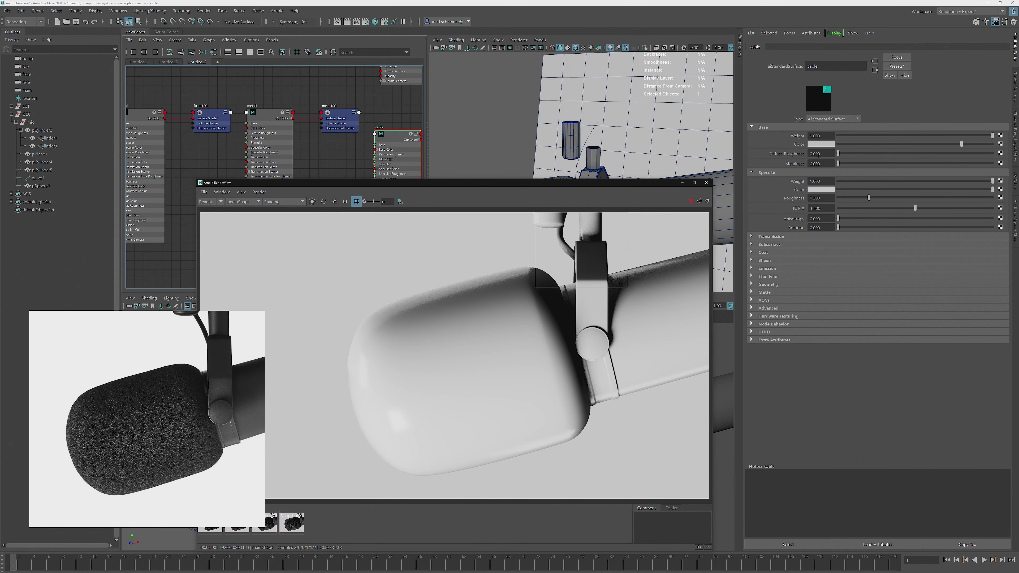
pyautogui.click(819, 145)
pyautogui.click(823, 146)
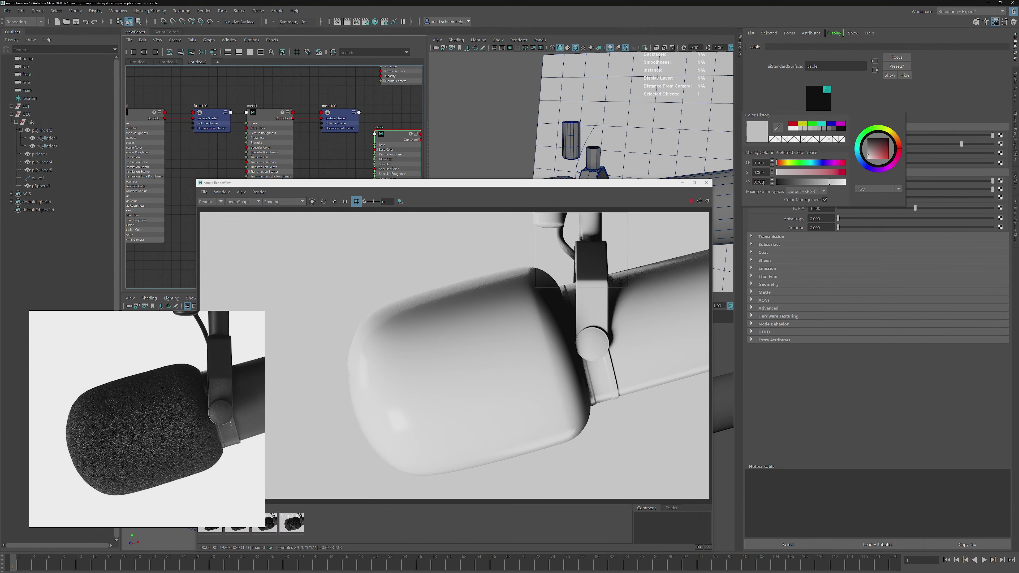
pyautogui.click(801, 199)
pyautogui.doubleClick(760, 182)
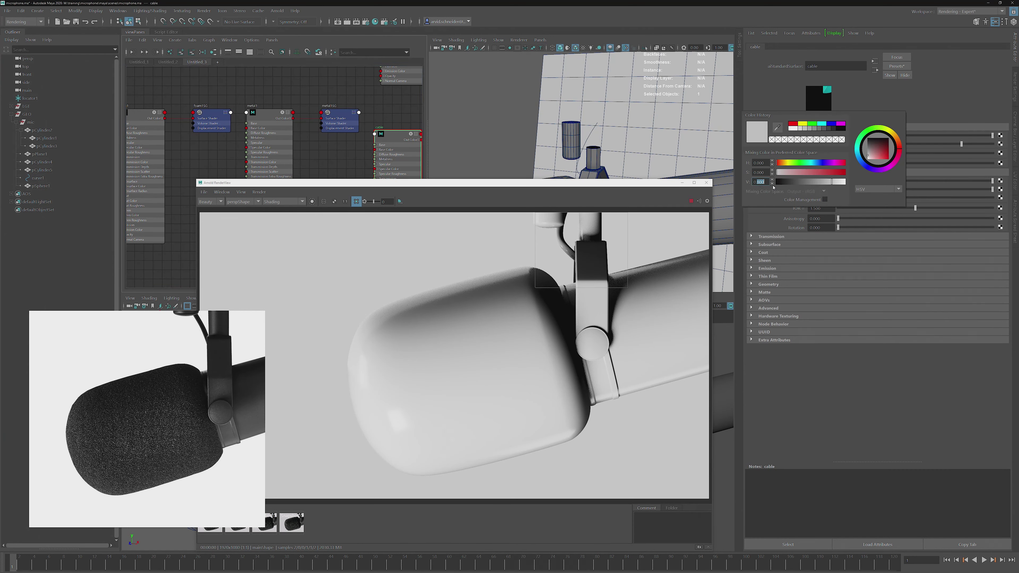
pyautogui.press('Return')
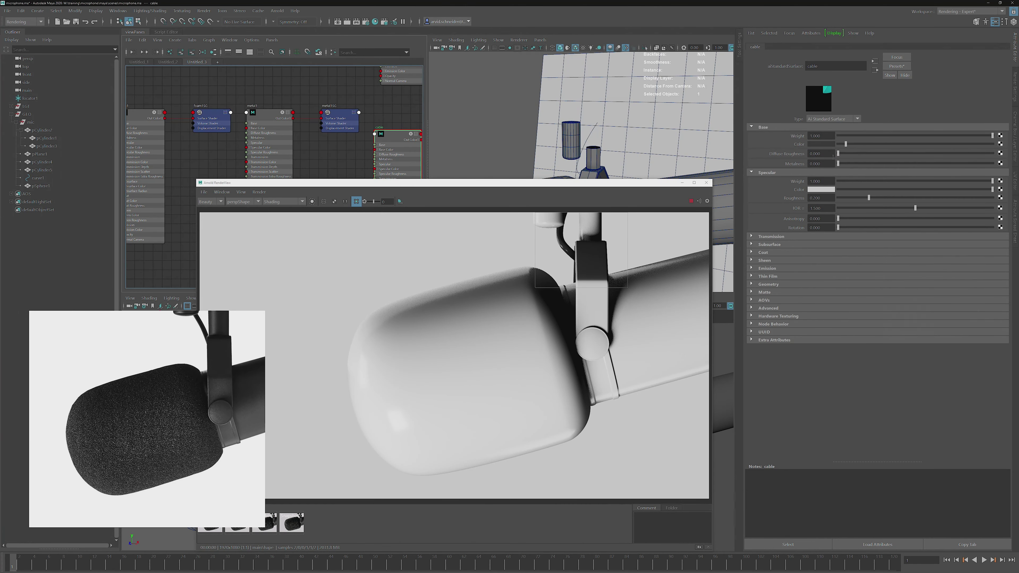
pyautogui.moveTo(868, 197); pyautogui.dragTo(873, 197)
pyautogui.moveTo(896, 197); pyautogui.dragTo(904, 196)
# Darken the metal1 shader's base color to near black and raise its specular roughness to about 0.47.
pyautogui.click(660, 387)
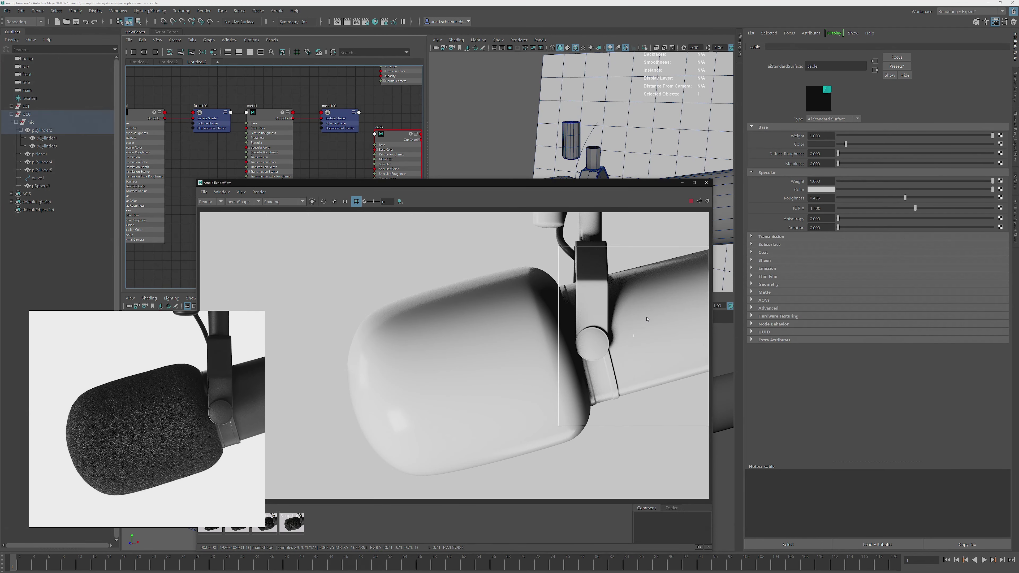
pyautogui.click(798, 48)
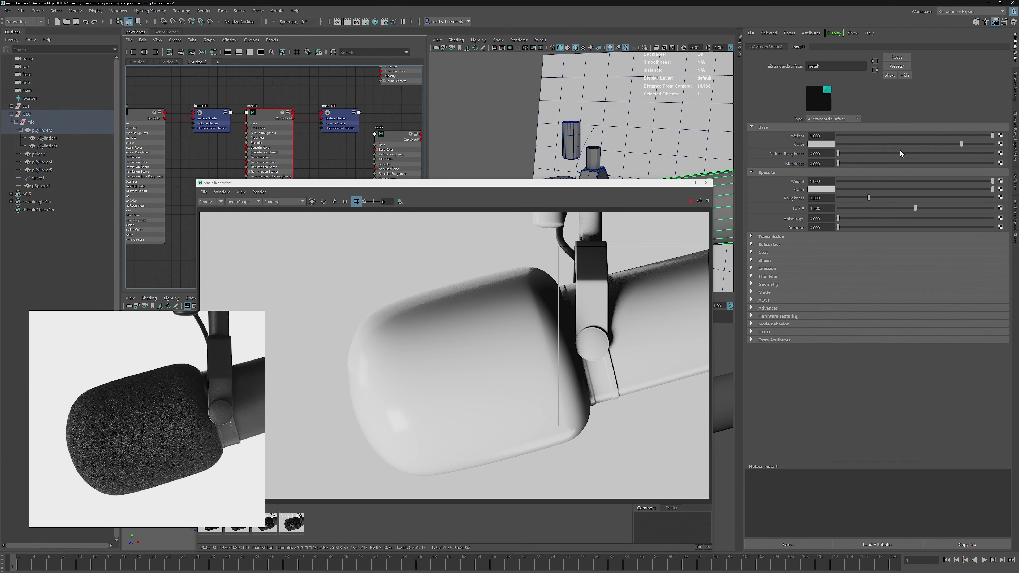
pyautogui.moveTo(943, 144); pyautogui.dragTo(841, 144)
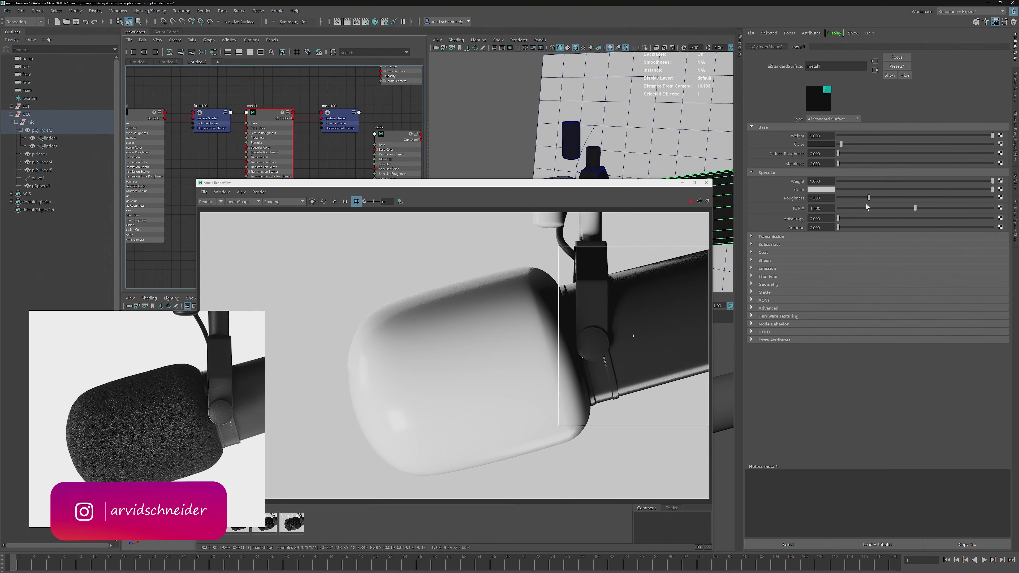
pyautogui.moveTo(868, 198); pyautogui.dragTo(910, 199)
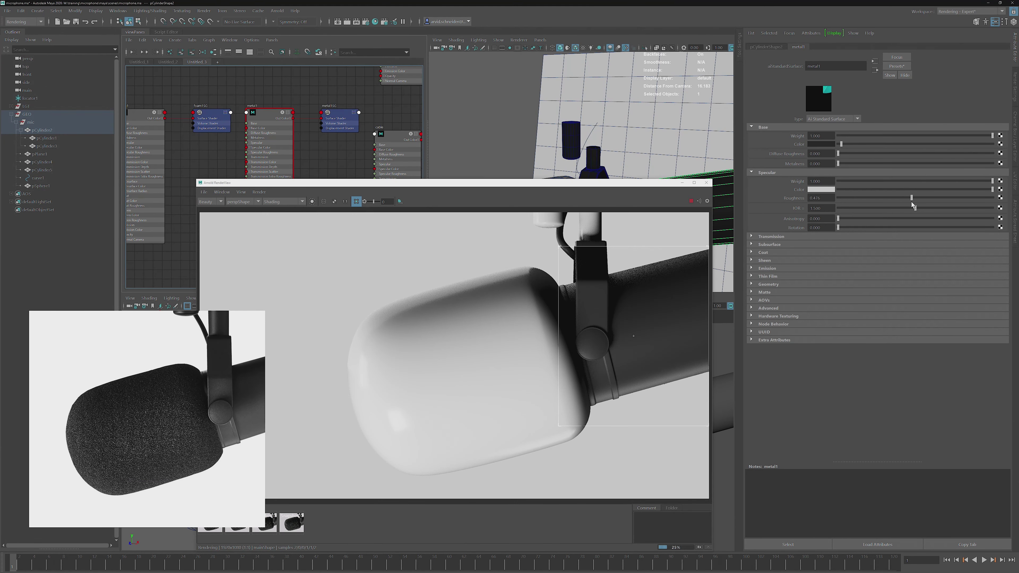
# Render the foam head region, and set the foam1 shader to a near-black base color with specular roughness of about 0.28.
pyautogui.moveTo(317, 268); pyautogui.dragTo(630, 480)
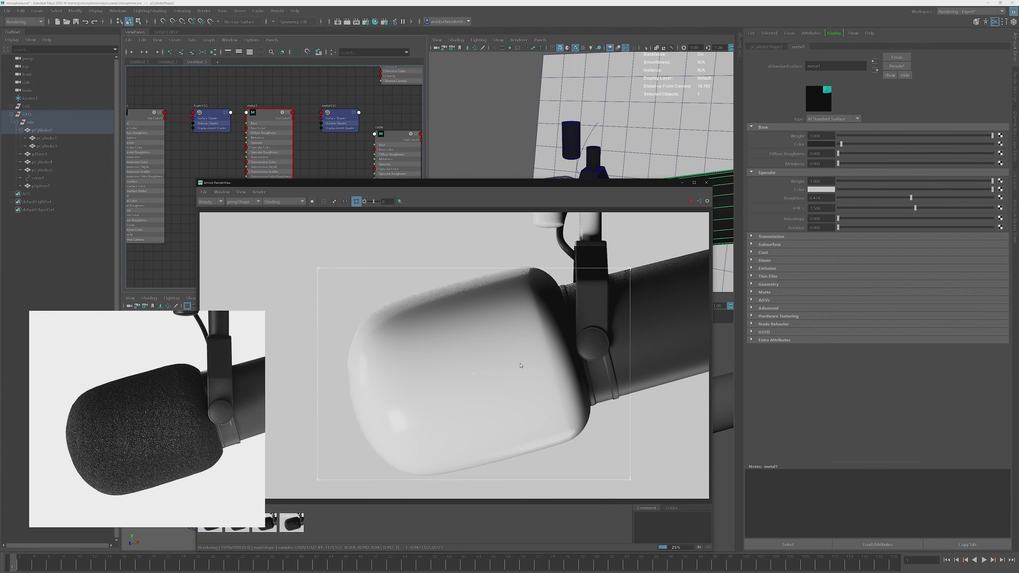
pyautogui.click(522, 354)
pyautogui.moveTo(960, 144); pyautogui.dragTo(842, 146)
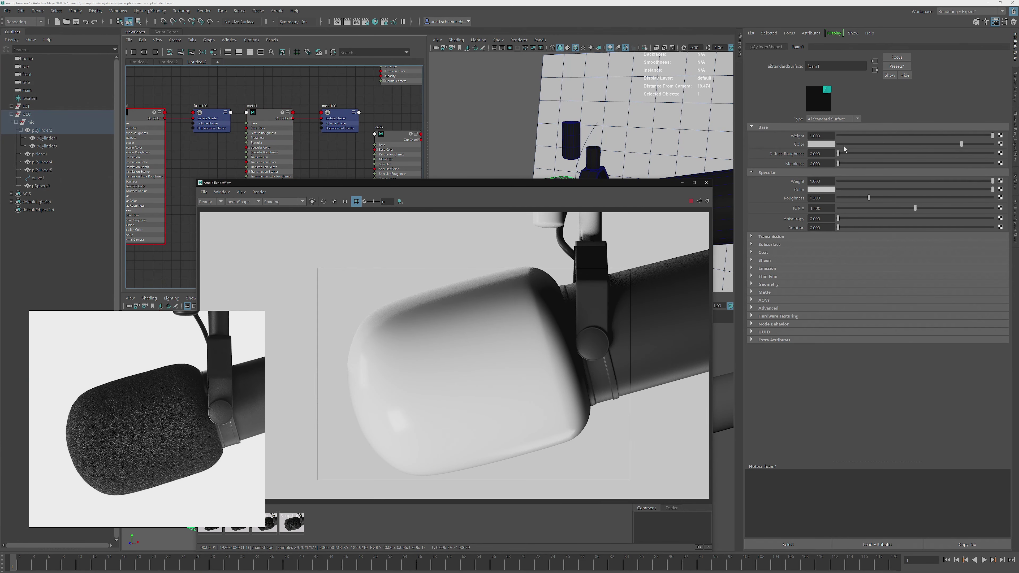
pyautogui.click(916, 198)
pyautogui.moveTo(900, 197); pyautogui.dragTo(882, 198)
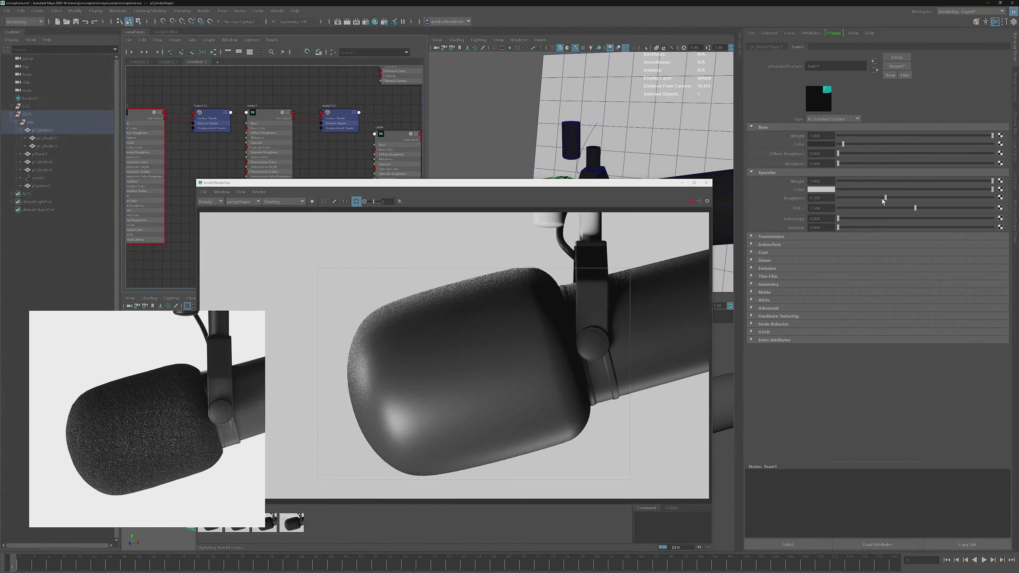
pyautogui.click(837, 144)
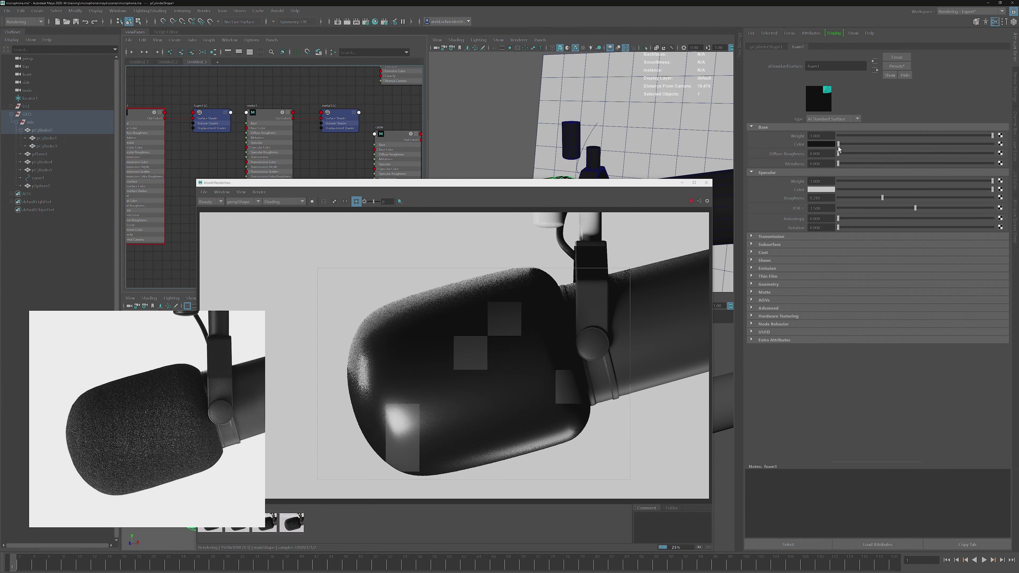
# Compare the bracket and metal body in a close-up of the render with the same area of the reference image.
pyautogui.moveTo(597, 298); pyautogui.dragTo(461, 308, button='middle')
pyautogui.scroll(5, 460, 309)
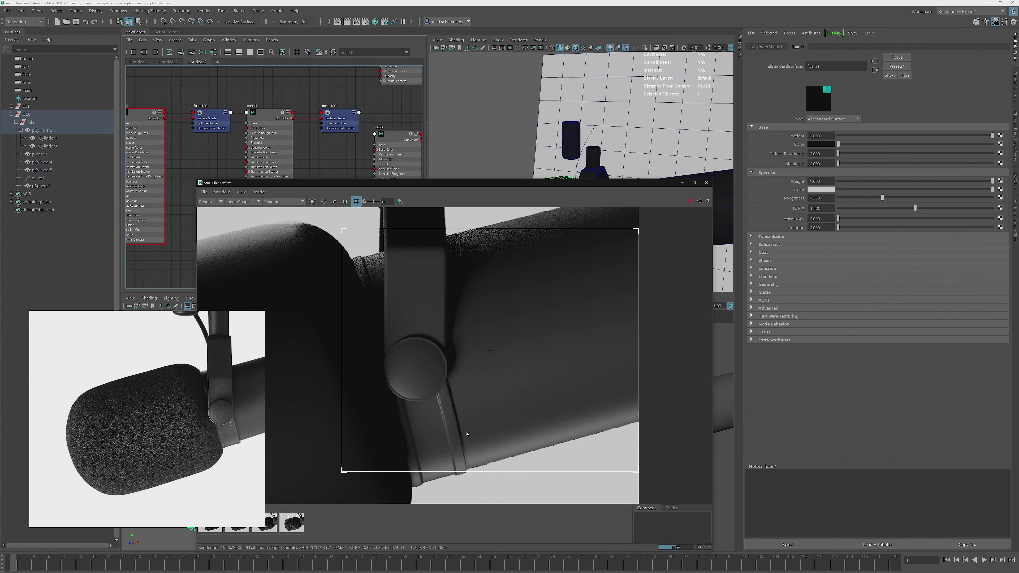
pyautogui.click(235, 419)
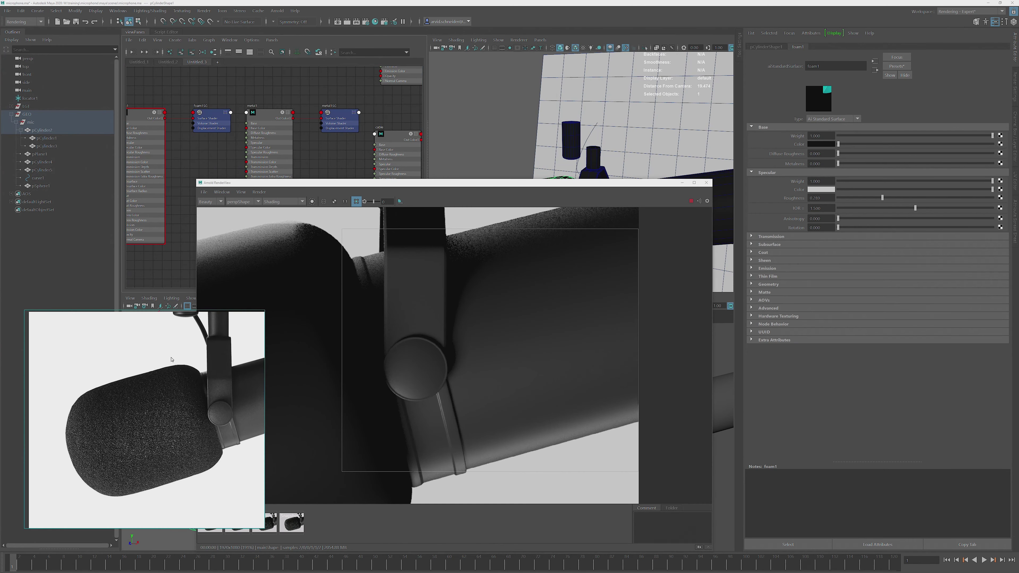
pyautogui.moveTo(172, 360); pyautogui.dragTo(265, 454)
pyautogui.scroll(8, 316, 384)
pyautogui.scroll(-3, 325, 384)
pyautogui.moveTo(282, 385); pyautogui.dragTo(258, 365)
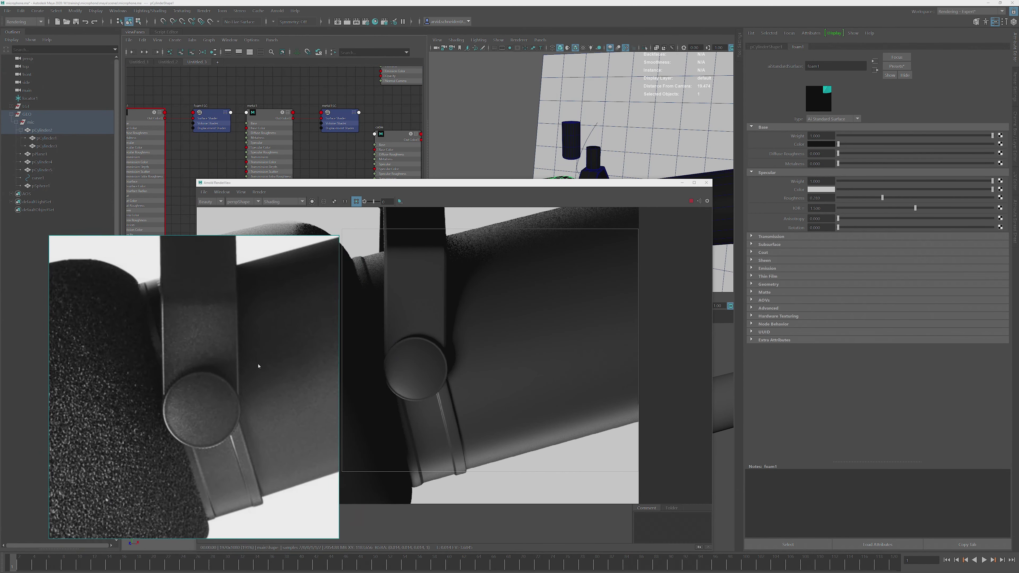
pyautogui.scroll(-2, 259, 382)
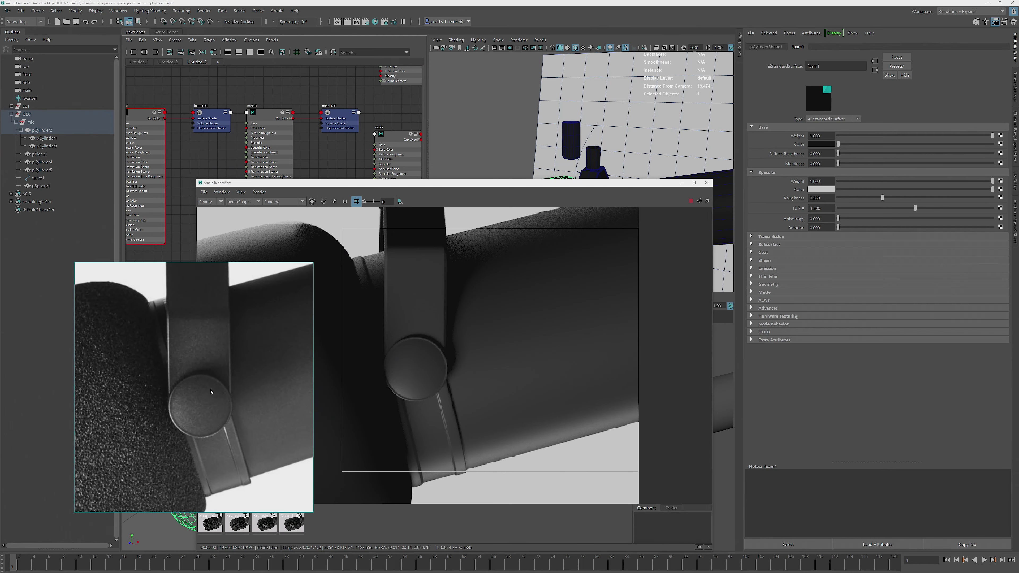
pyautogui.moveTo(211, 392); pyautogui.dragTo(178, 401)
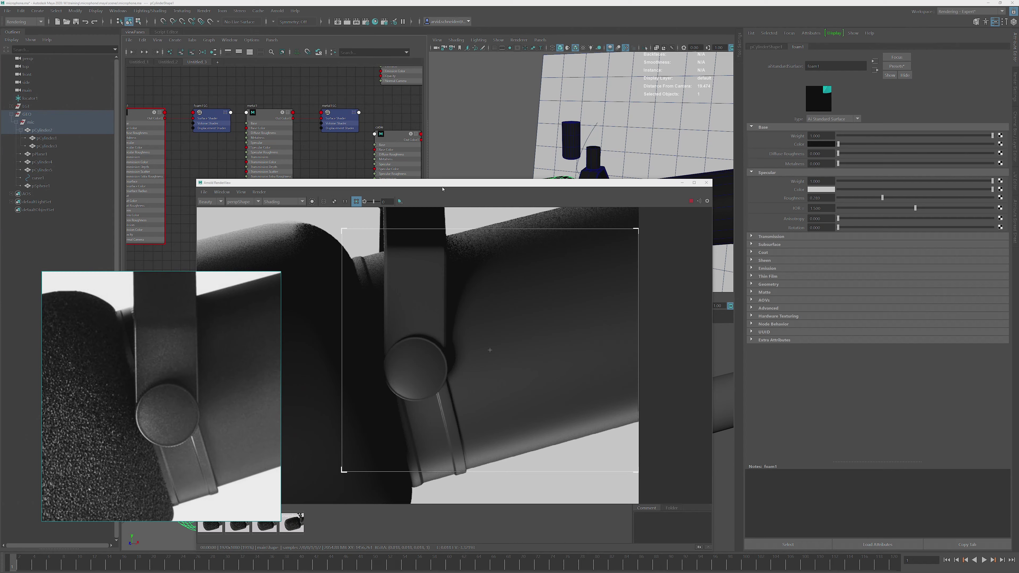
pyautogui.moveTo(443, 184); pyautogui.dragTo(716, 141)
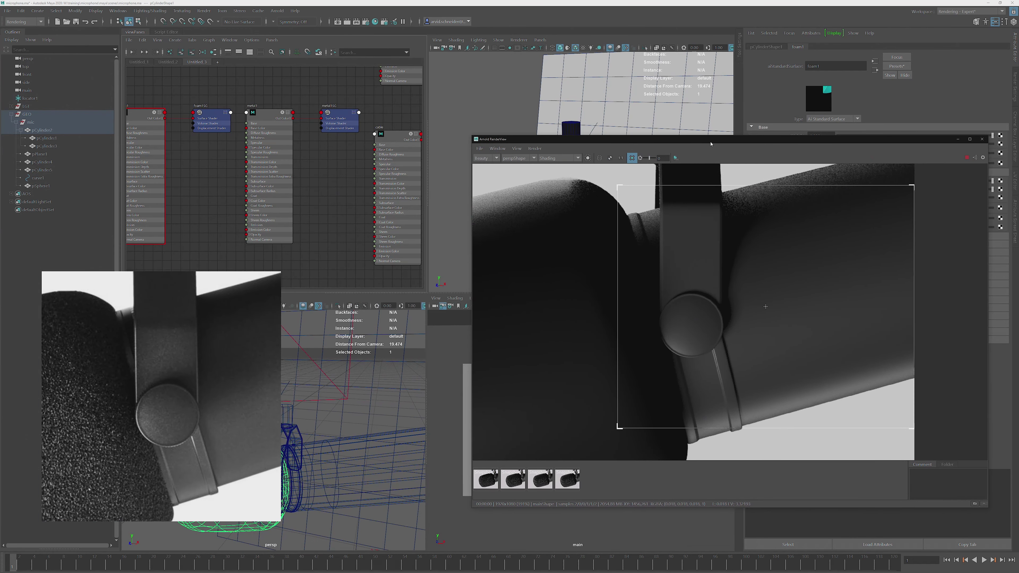
# Select the microphone's bracket and graph its metal1 shading network on its own in the node editor.
pyautogui.click(688, 251)
pyautogui.keyDown('alt'); pyautogui.moveTo(183, 97); pyautogui.dragTo(241, 107, button='middle'); pyautogui.keyUp('alt')
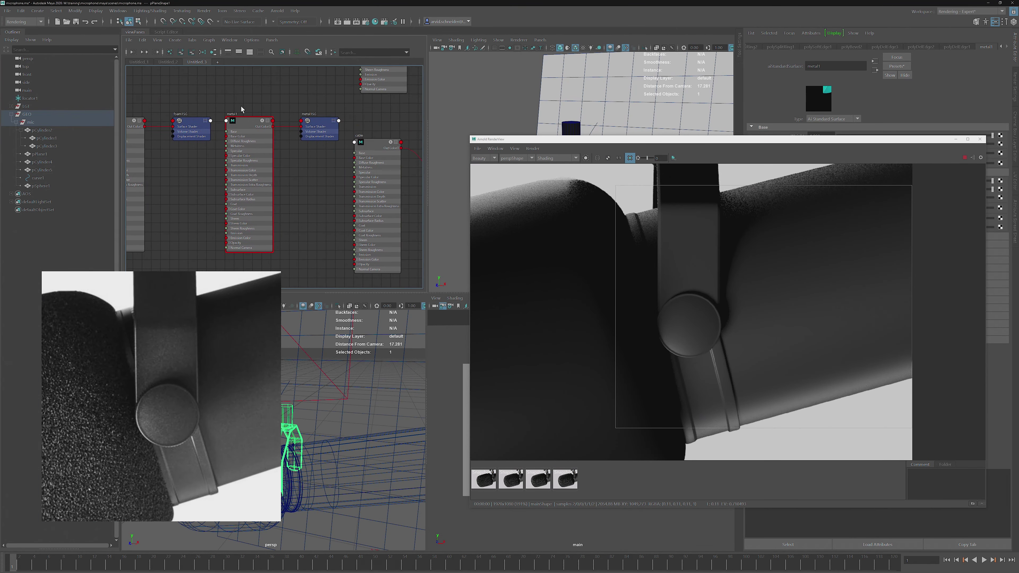
pyautogui.click(144, 52)
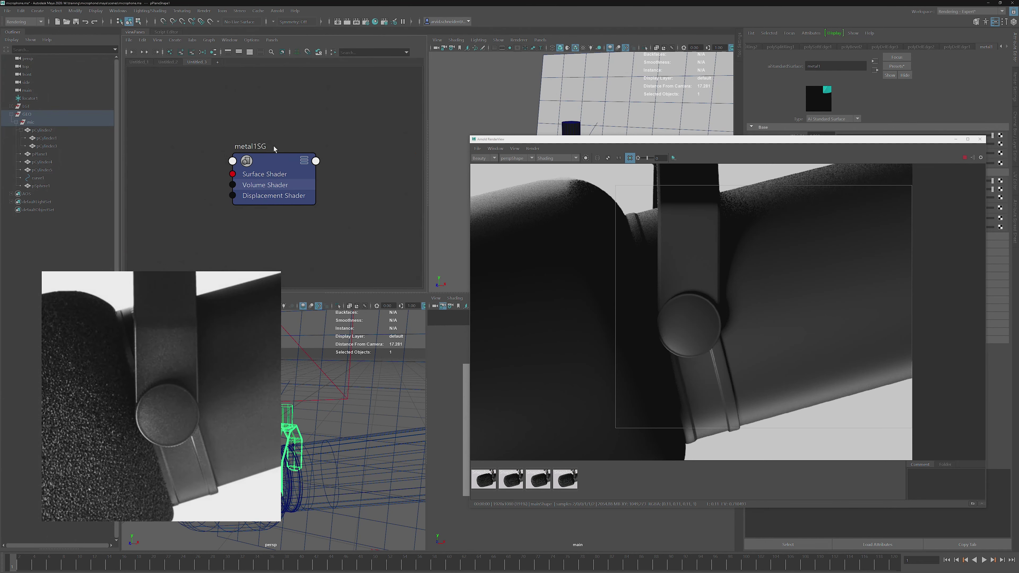
# Add an aiNoise node to the metal1 shading network and place it well clear of the shader's inputs.
pyautogui.keyDown('alt'); pyautogui.moveTo(174, 125); pyautogui.dragTo(283, 134, button='middle'); pyautogui.keyUp('alt')
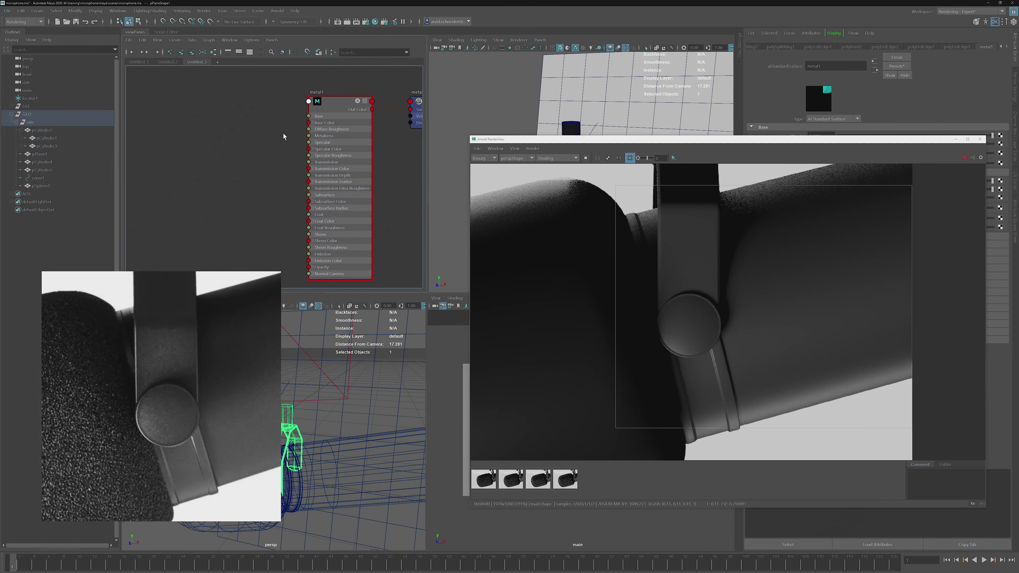
pyautogui.moveTo(200, 341); pyautogui.dragTo(171, 397, button='right')
pyautogui.keyDown('alt'); pyautogui.moveTo(181, 162); pyautogui.dragTo(238, 154, button='middle'); pyautogui.keyUp('alt')
pyautogui.press('Tab')
pyautogui.write('p')
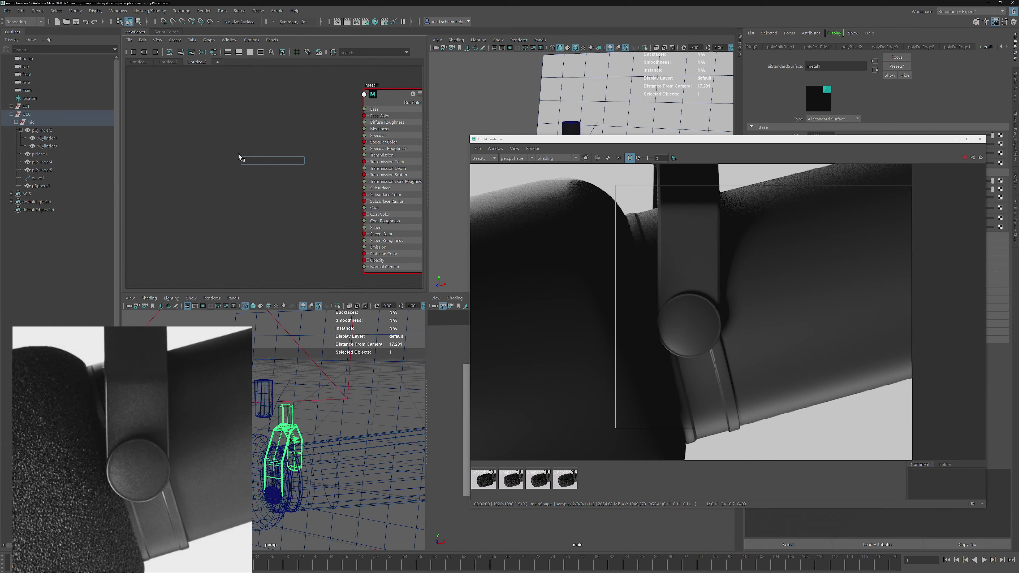
pyautogui.write('aiNoise')
pyautogui.press('Return')
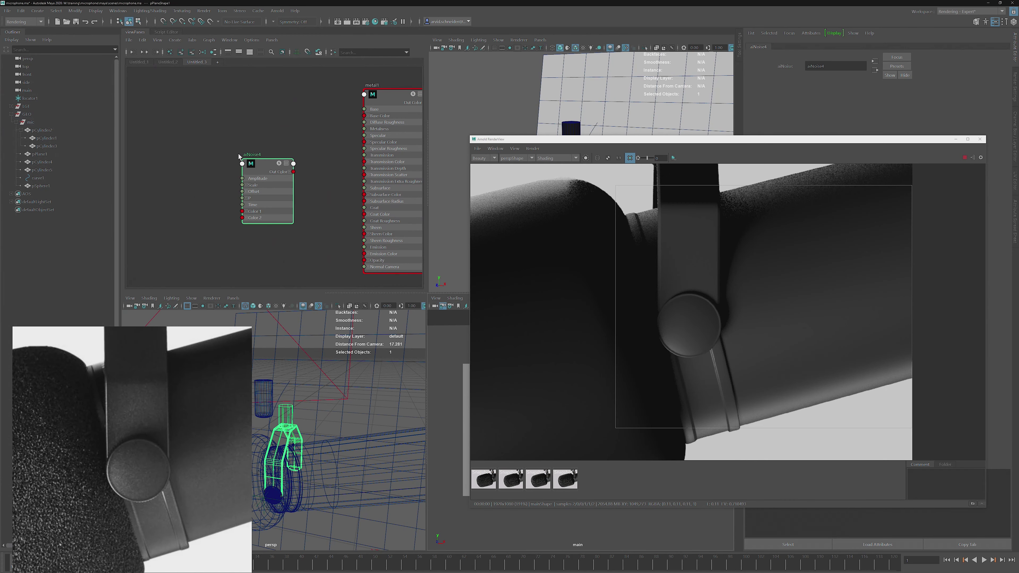
pyautogui.moveTo(239, 156); pyautogui.dragTo(169, 147)
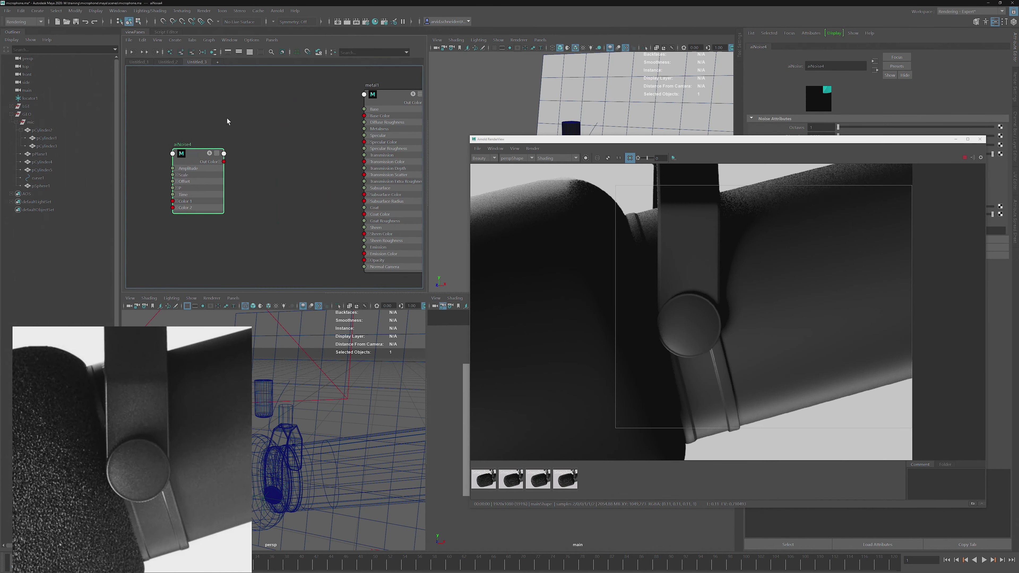
# Add an aiRange node and connect the noise's Out Color to its Input.
pyautogui.press('Tab')
pyautogui.write('ara')
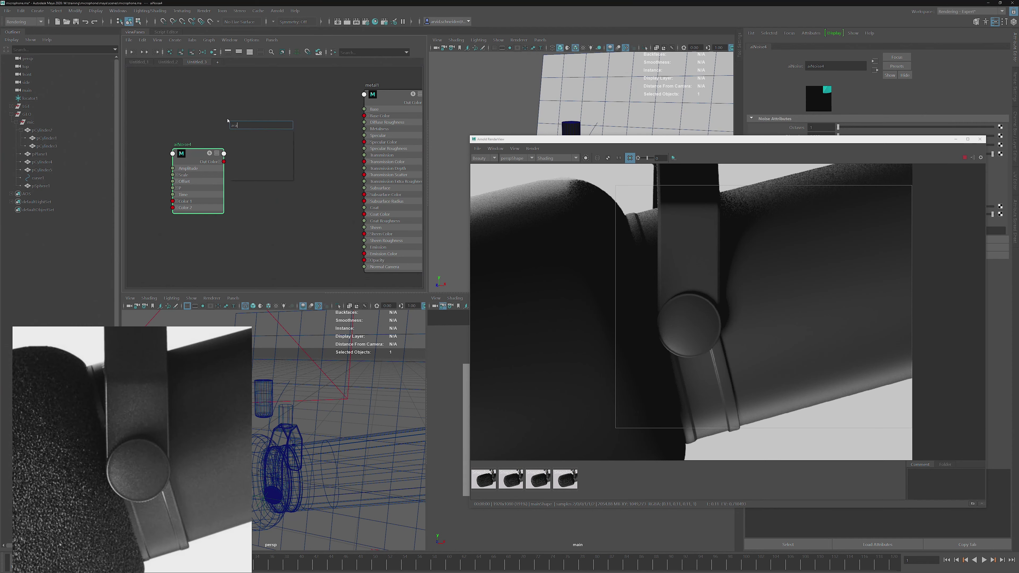
pyautogui.press('BackSpace')
pyautogui.press('BackSpace')
pyautogui.press('BackSpace')
pyautogui.write('aiRange')
pyautogui.press('Return')
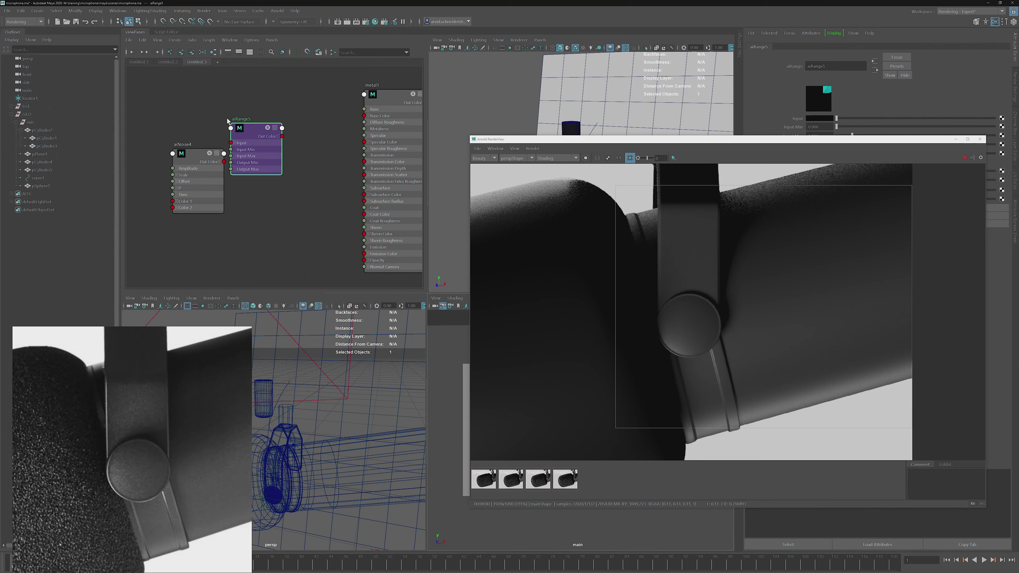
pyautogui.click(220, 161)
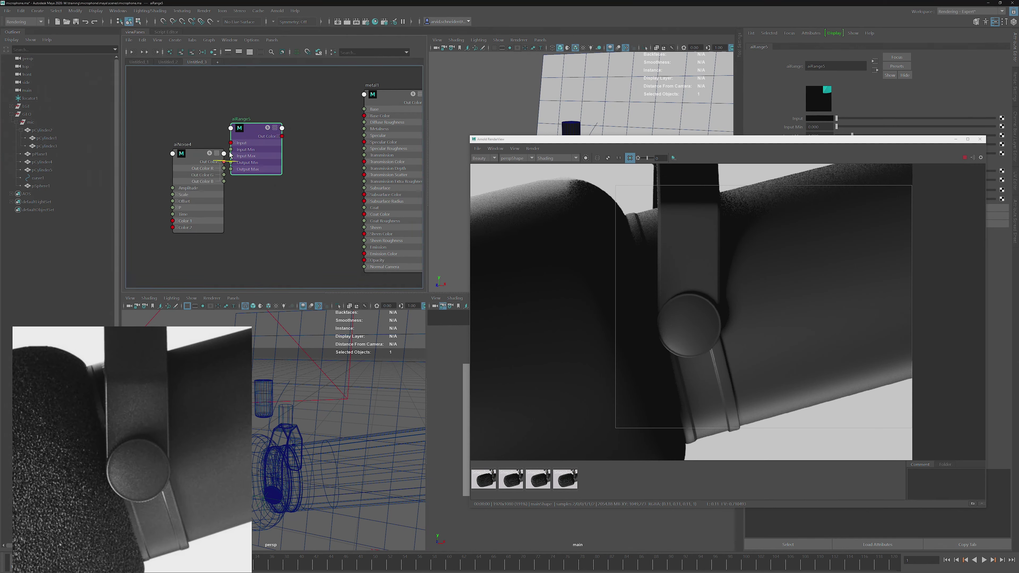
pyautogui.moveTo(229, 151); pyautogui.dragTo(313, 176)
pyautogui.click(313, 205)
# Add an aiBump2d node, feed the range's Out Color R into its Bump Map, and connect its output to metal1's Normal Camera.
pyautogui.keyDown('alt'); pyautogui.moveTo(275, 242); pyautogui.dragTo(285, 224, button='middle'); pyautogui.keyUp('alt')
pyautogui.press('Tab')
pyautogui.write('aibu')
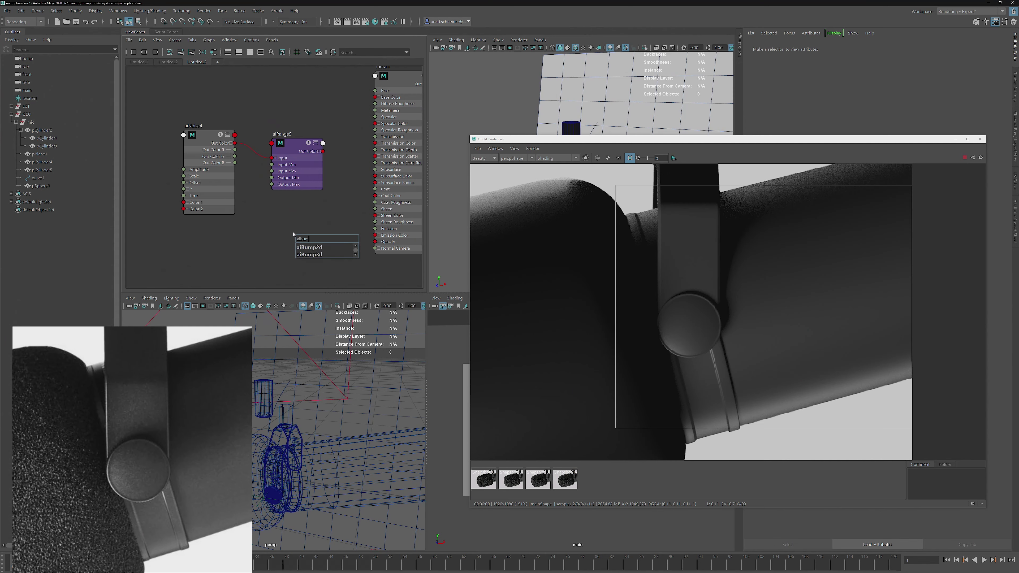
pyautogui.write('m')
pyautogui.press('Return')
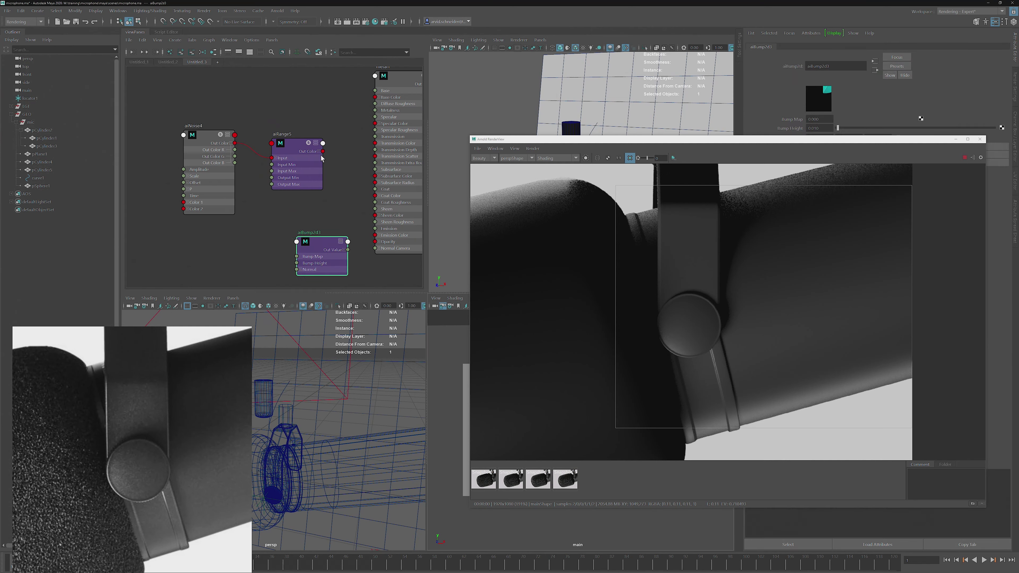
pyautogui.click(319, 151)
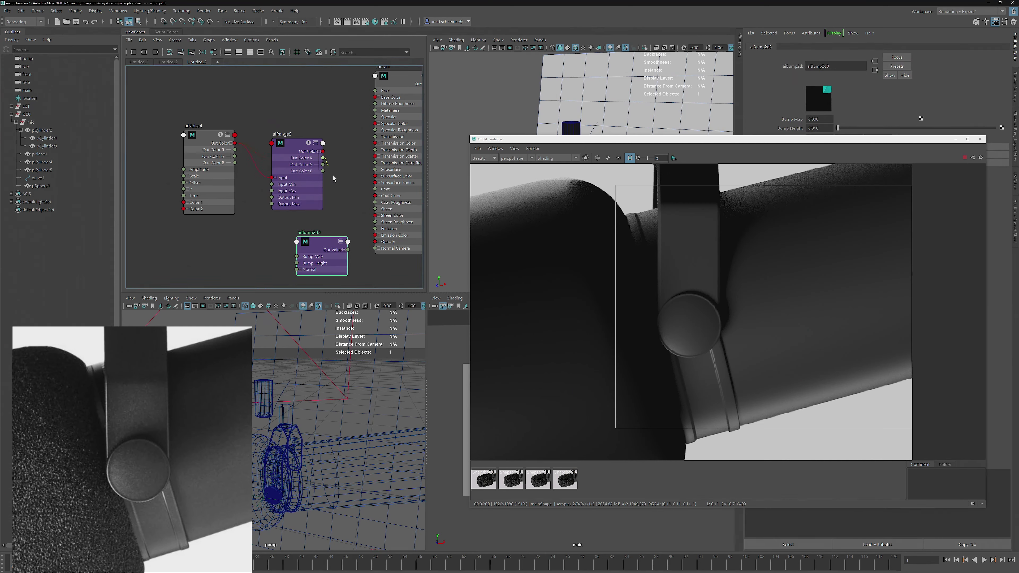
pyautogui.moveTo(298, 258); pyautogui.dragTo(296, 257)
pyautogui.moveTo(372, 249); pyautogui.dragTo(376, 248)
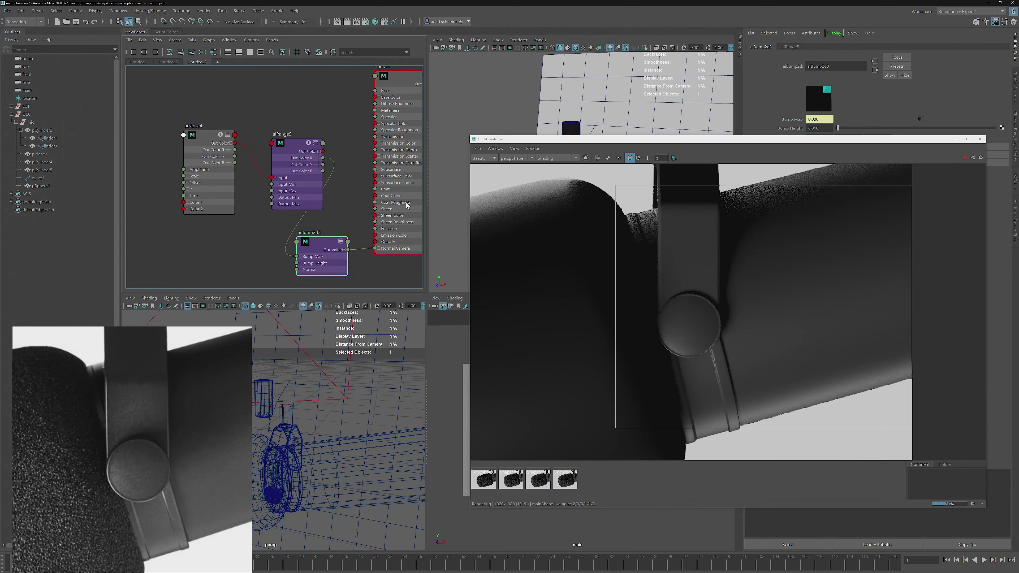
# Isolate the selected noise node in the Arnold RenderView and uncover the noise attributes.
pyautogui.click(189, 139)
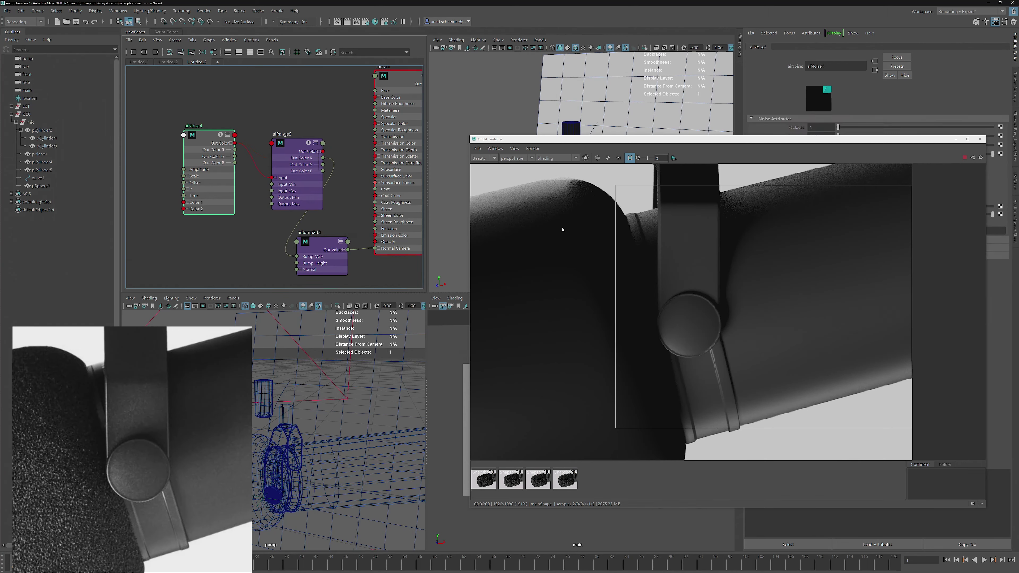
pyautogui.click(575, 157)
pyautogui.click(541, 164)
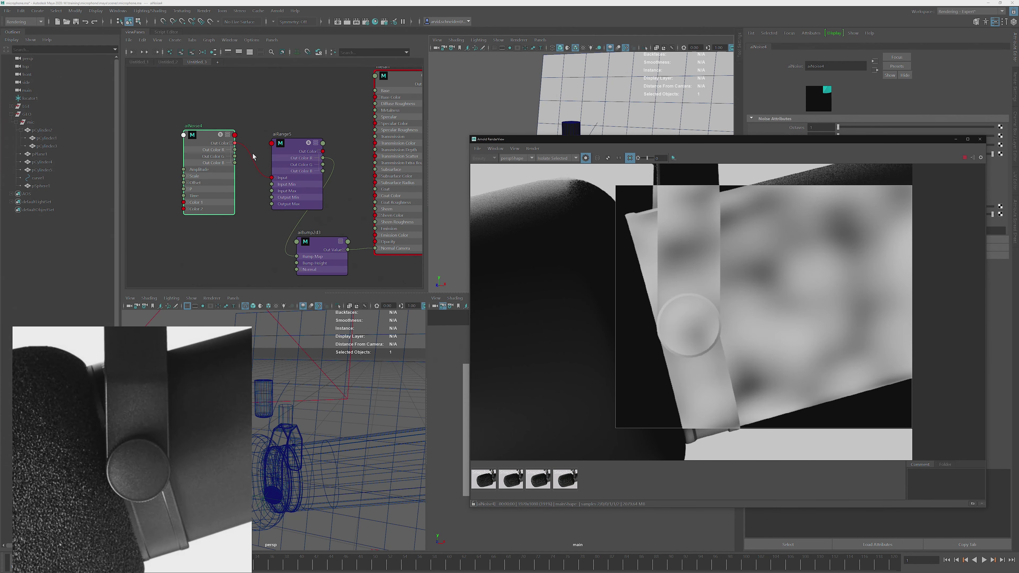
pyautogui.moveTo(826, 139); pyautogui.dragTo(621, 185)
# Set the noise's scale to 18 on all three axes and its coordinate space to world.
pyautogui.click(818, 164)
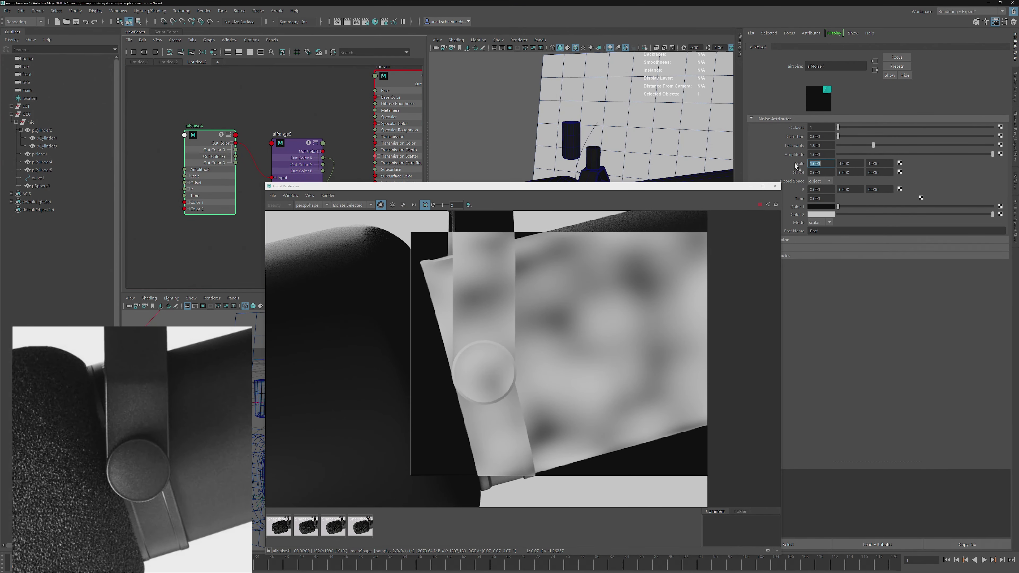
pyautogui.write('18')
pyautogui.press('Tab')
pyautogui.write('18')
pyautogui.press('Tab')
pyautogui.write('18')
pyautogui.press('Return')
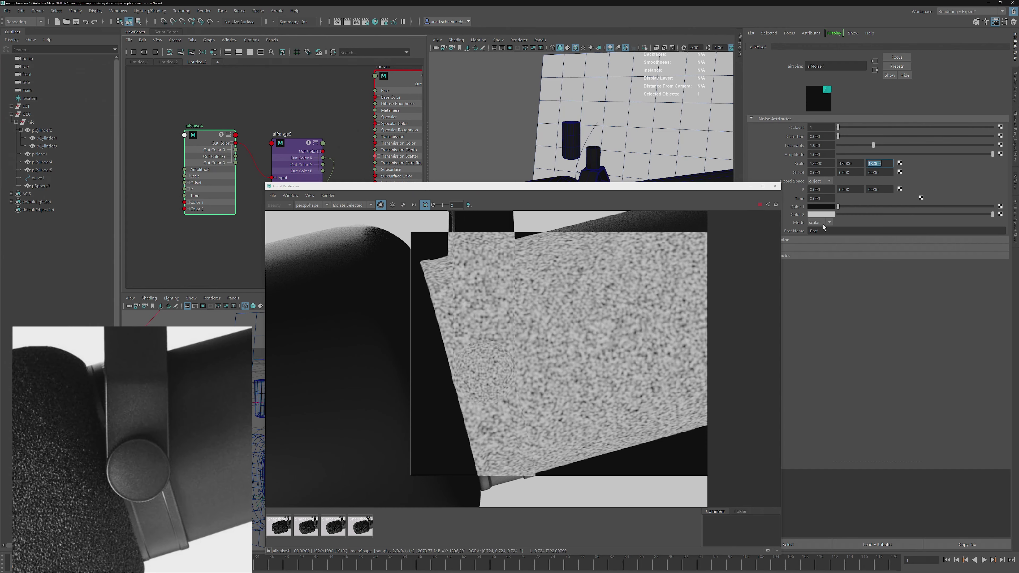
pyautogui.click(826, 181)
pyautogui.click(818, 190)
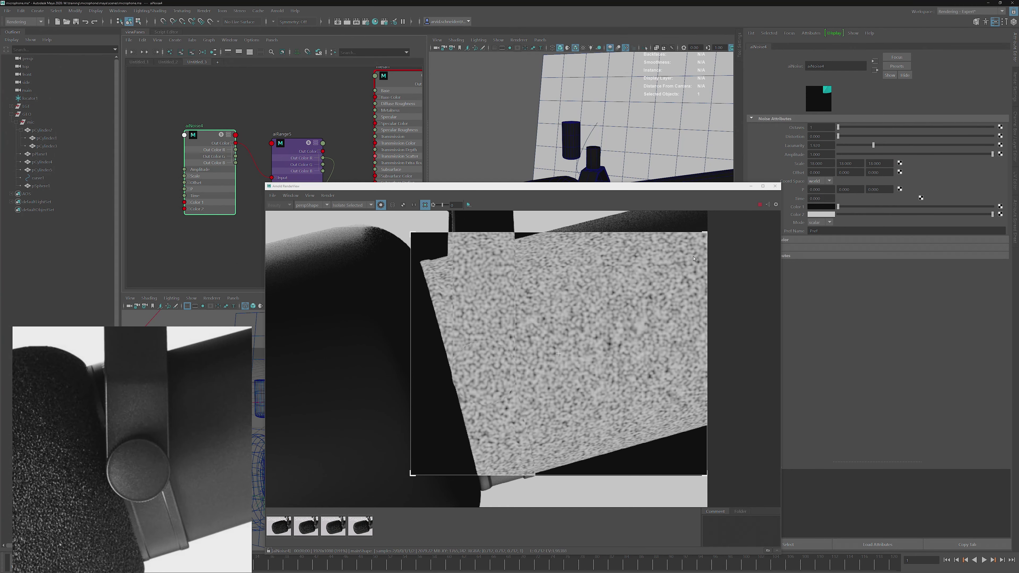
# Preview the range node in the render, enable Smoothstep, and raise its Input Min to about 0.8.
pyautogui.moveTo(511, 186); pyautogui.dragTo(583, 199)
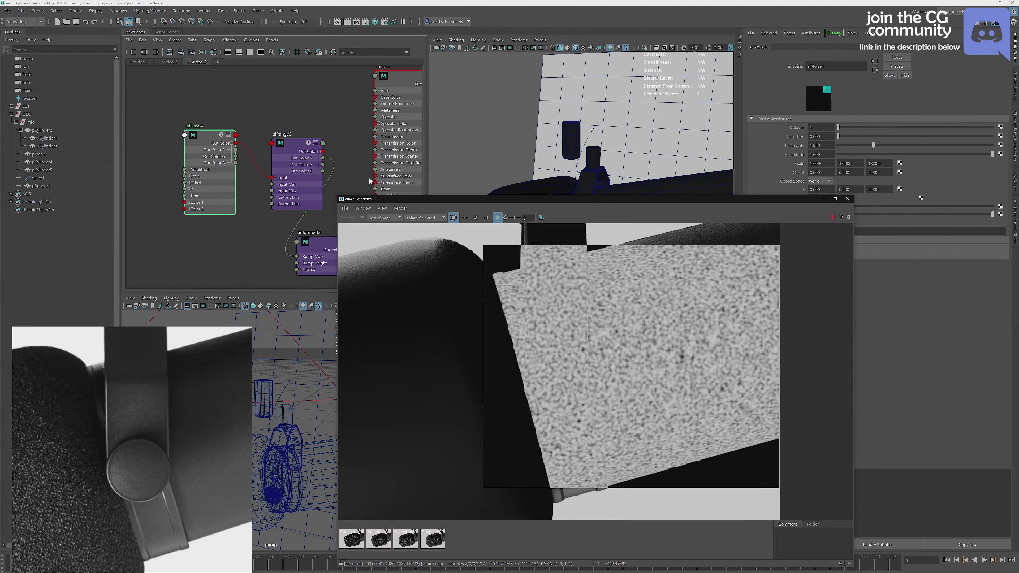
pyautogui.click(322, 162)
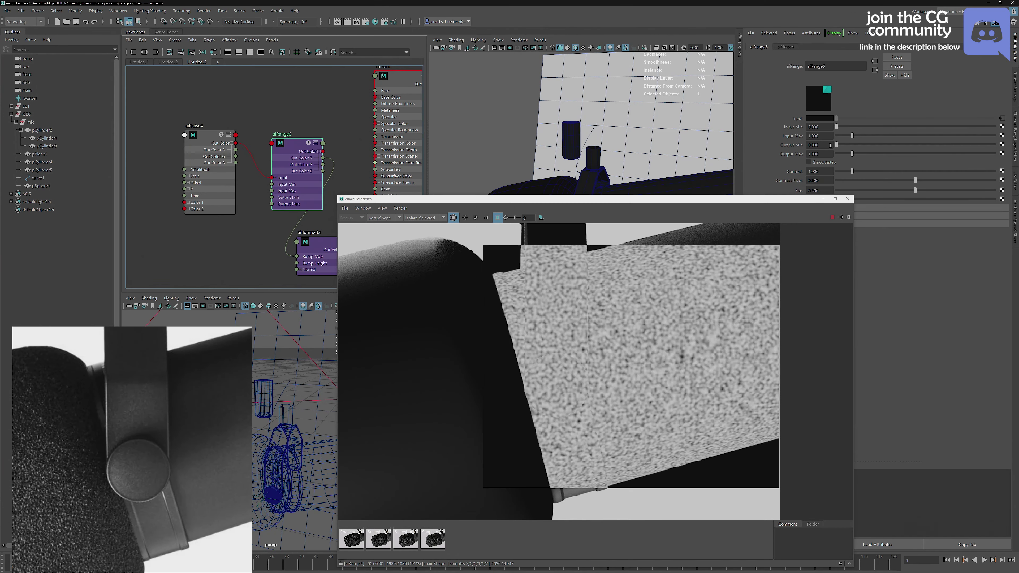
pyautogui.doubleClick(819, 127)
pyautogui.write('.3')
pyautogui.press('Return')
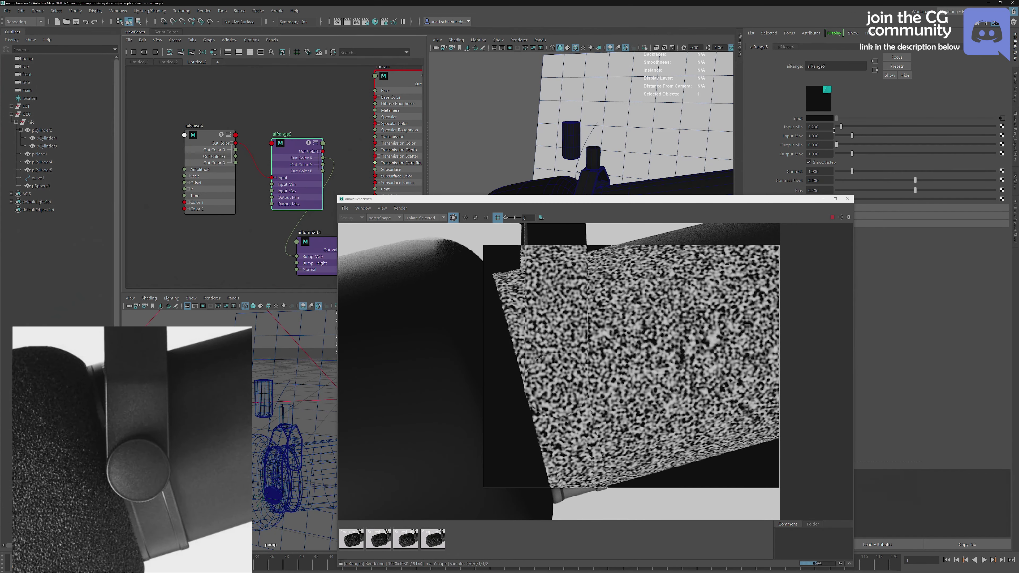
pyautogui.keyDown('ctrl'); pyautogui.moveTo(827, 138); pyautogui.dragTo(825, 128); pyautogui.keyUp('ctrl')
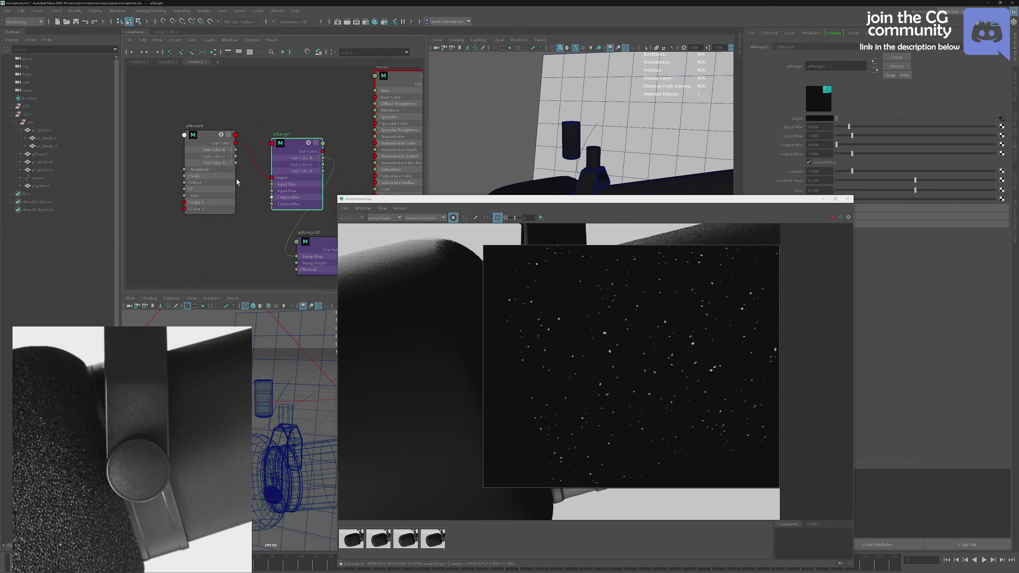
# Rearrange the noise and range nodes in the network so they sit farther from the bump node.
pyautogui.keyDown('alt'); pyautogui.moveTo(214, 138); pyautogui.dragTo(259, 97, button='middle'); pyautogui.keyUp('alt')
pyautogui.keyDown('alt'); pyautogui.moveTo(233, 132); pyautogui.dragTo(176, 149, button='right'); pyautogui.keyUp('alt')
pyautogui.moveTo(240, 113); pyautogui.dragTo(165, 127)
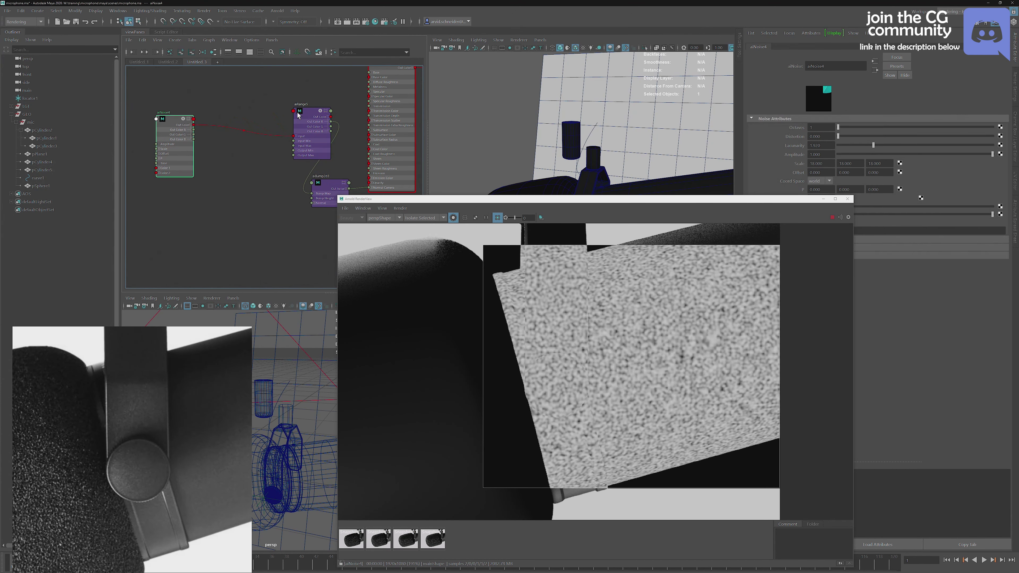
pyautogui.moveTo(298, 116); pyautogui.dragTo(246, 130)
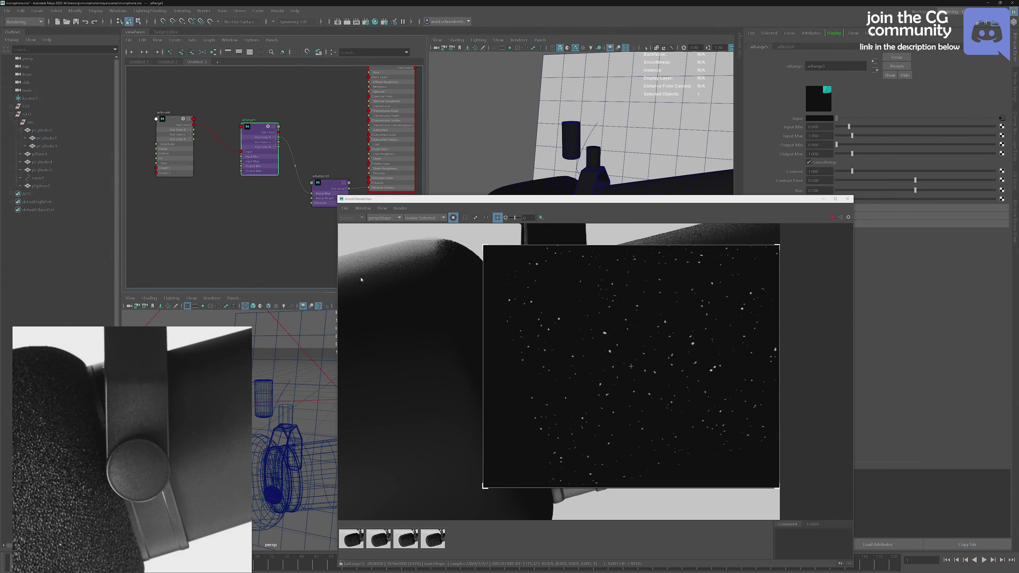
# Set the noise node's scale to 25 on all three axes.
pyautogui.click(172, 147)
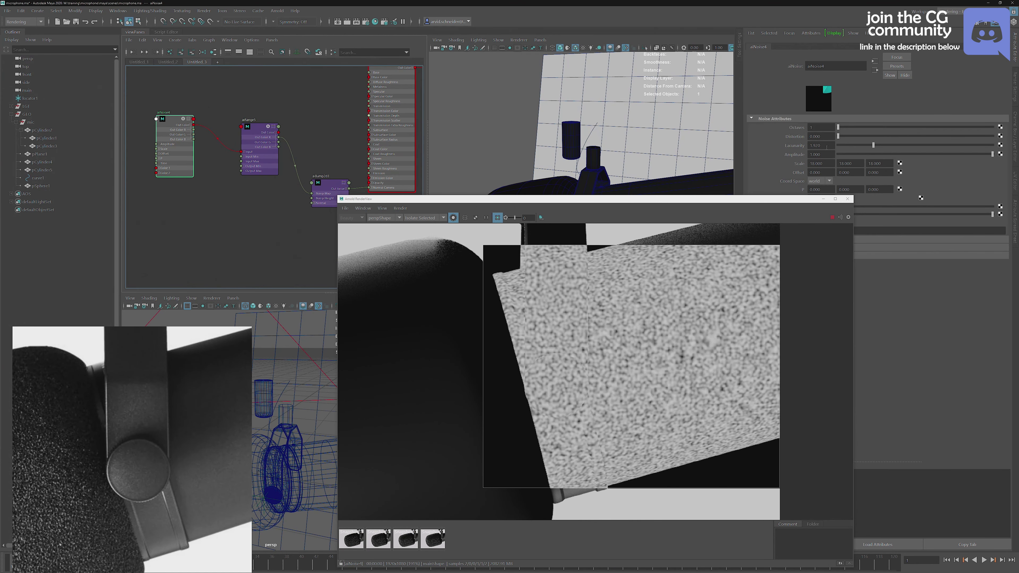
pyautogui.click(826, 161)
pyautogui.write('25')
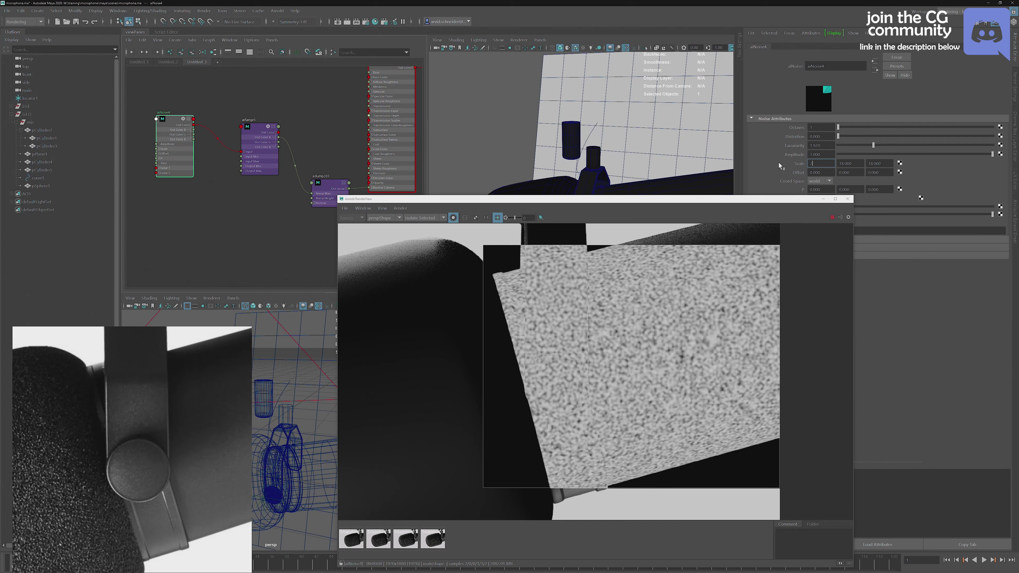
pyautogui.press('Tab')
pyautogui.write('25')
pyautogui.press('Tab')
pyautogui.write('25')
pyautogui.press('Return')
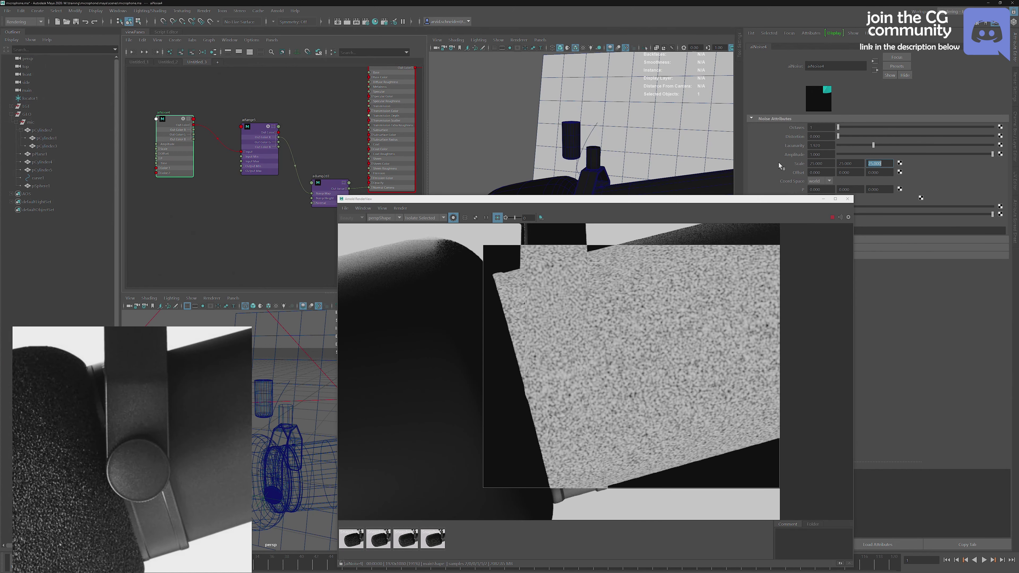
# Lower the range node's Input Min to about 0.7 and Input Max to about 0.9, and save the scene.
pyautogui.click(258, 139)
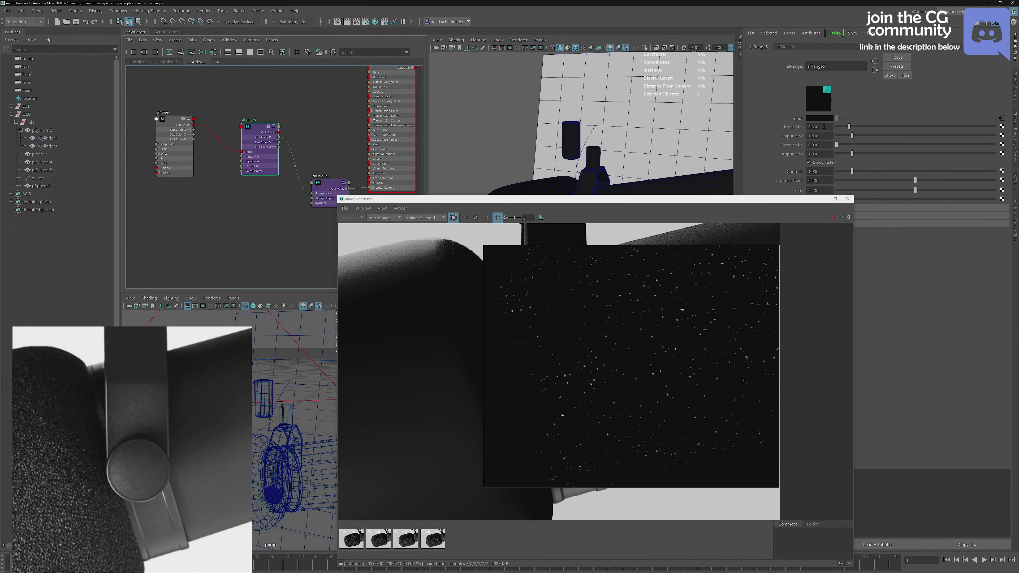
pyautogui.keyDown('ctrl'); pyautogui.moveTo(823, 126); pyautogui.dragTo(826, 137); pyautogui.keyUp('ctrl')
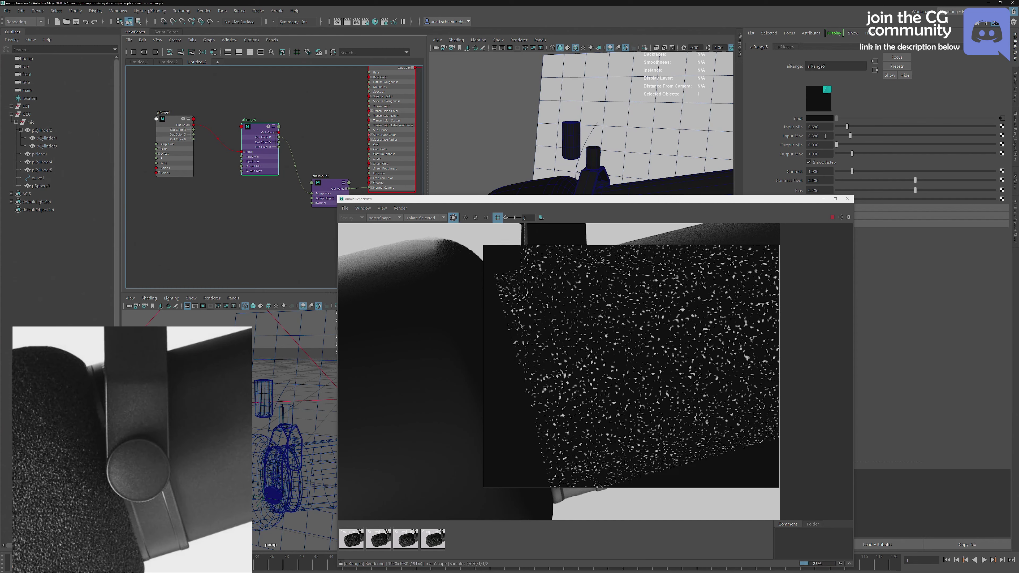
pyautogui.click(354, 98)
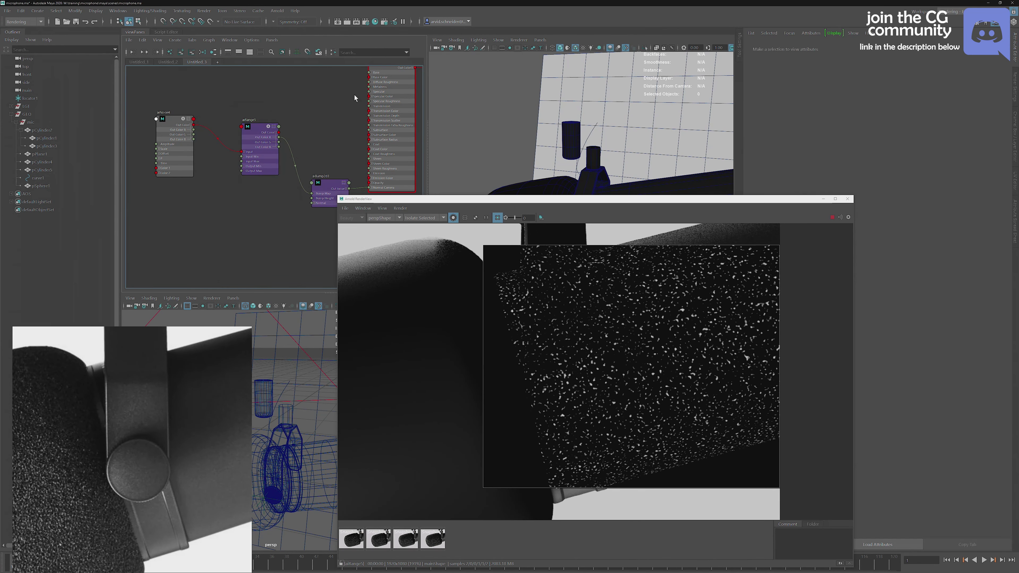
pyautogui.hotkey('ctrl', 's')
# Duplicate the noise and range nodes together and place the copies below the originals.
pyautogui.keyDown('alt'); pyautogui.moveTo(209, 140); pyautogui.dragTo(249, 125, button='middle'); pyautogui.keyUp('alt')
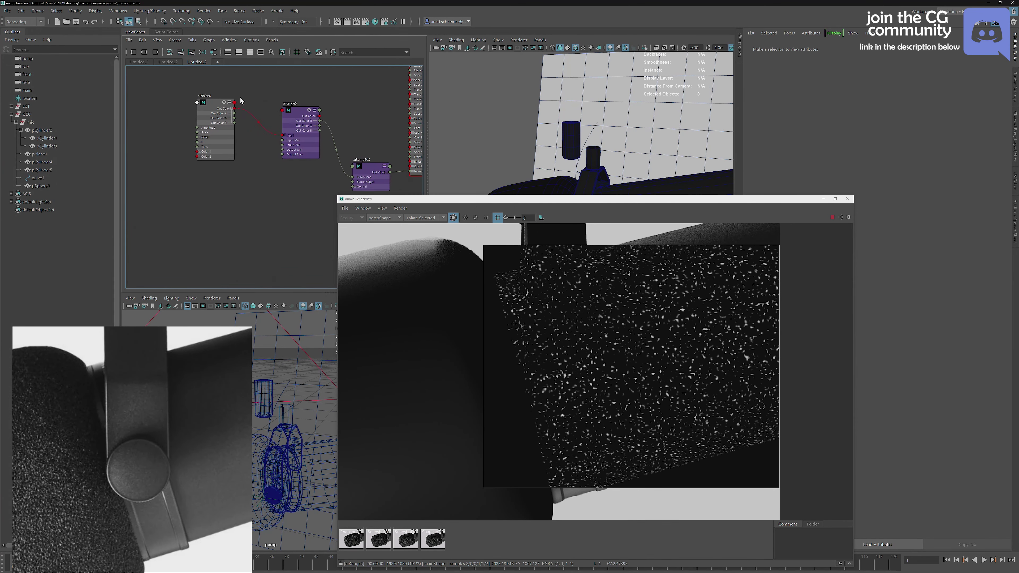
pyautogui.click(220, 119)
pyautogui.moveTo(286, 120)
pyautogui.mouseDown()
pyautogui.moveTo(268, 114)
pyautogui.moveTo(293, 120)
pyautogui.mouseUp()
pyautogui.click(207, 109)
pyautogui.moveTo(230, 196); pyautogui.dragTo(289, 131)
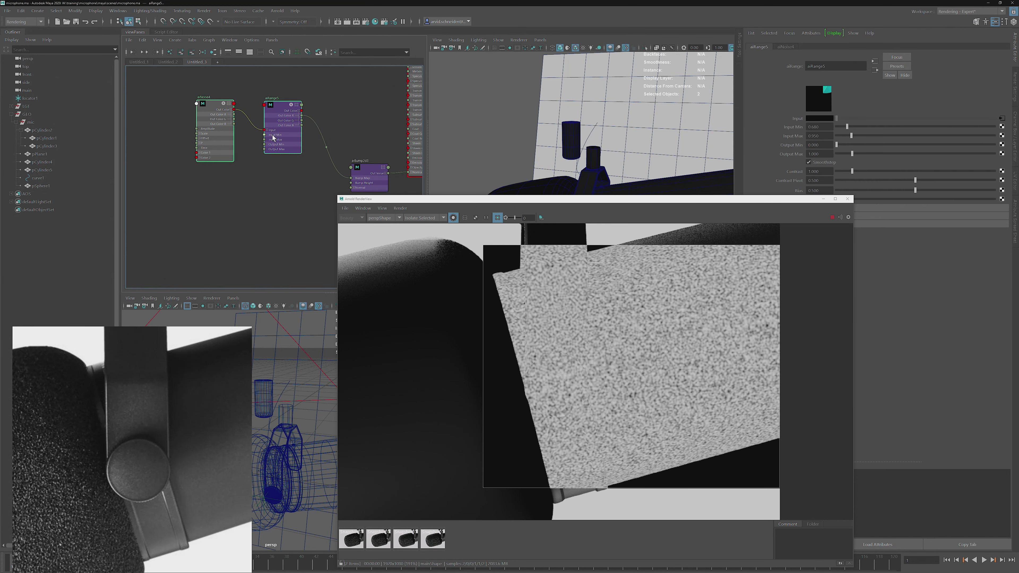
pyautogui.hotkey('ctrl', 'd')
pyautogui.click(232, 190)
pyautogui.moveTo(232, 190); pyautogui.dragTo(199, 203)
pyautogui.moveTo(238, 245); pyautogui.dragTo(255, 190)
pyautogui.keyDown('alt'); pyautogui.moveTo(236, 231); pyautogui.dragTo(207, 197, button='middle'); pyautogui.keyUp('alt')
pyautogui.click(150, 135)
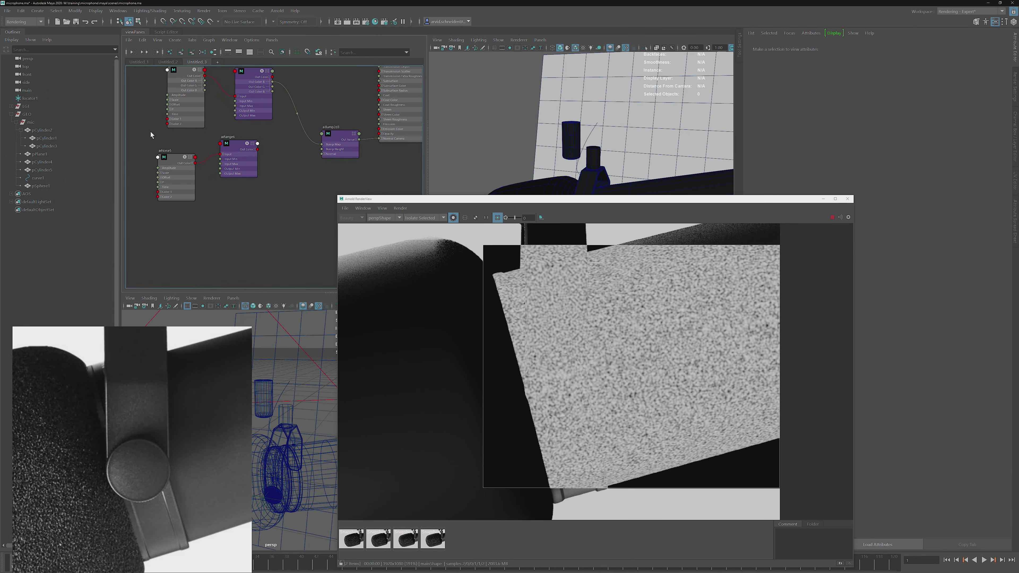
# Duplicate the copied noise and range pair once more and place this third pair underneath.
pyautogui.moveTo(150, 135); pyautogui.dragTo(232, 184)
pyautogui.hotkey('ctrl', 'd')
pyautogui.click(218, 209)
pyautogui.moveTo(333, 181); pyautogui.dragTo(188, 238)
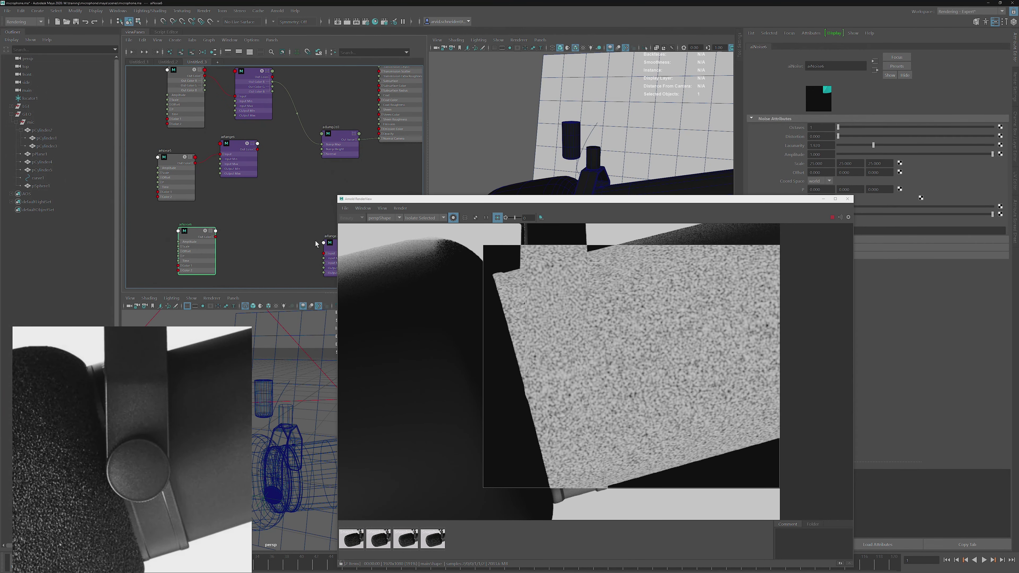
pyautogui.moveTo(332, 243); pyautogui.dragTo(244, 235)
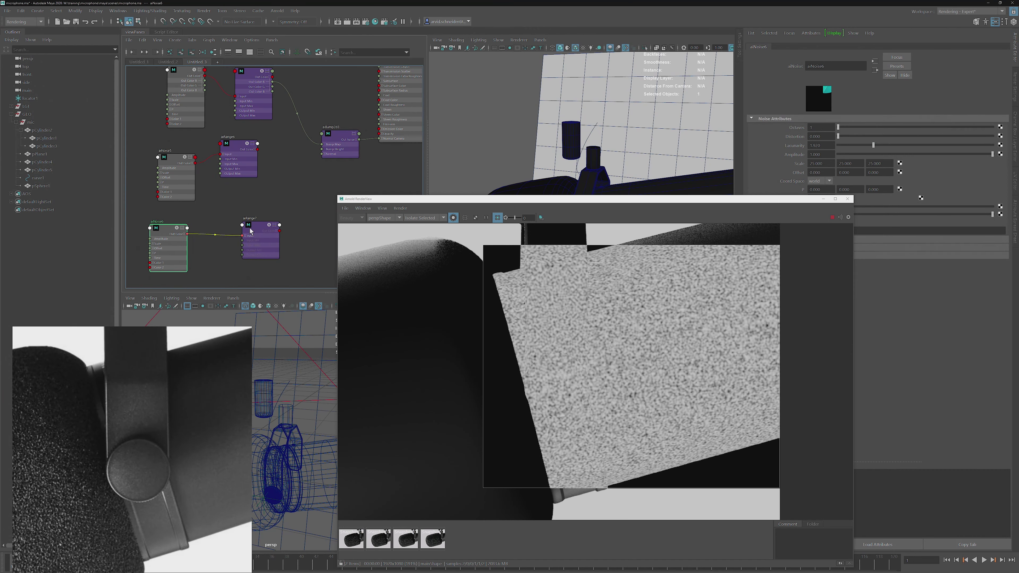
# Move all three noise and range pairs away from the bump node to leave space between them.
pyautogui.click(275, 177)
pyautogui.keyDown('alt'); pyautogui.moveTo(269, 163); pyautogui.dragTo(266, 182, button='middle'); pyautogui.keyUp('alt')
pyautogui.keyDown('alt'); pyautogui.moveTo(266, 183); pyautogui.dragTo(248, 193, button='right'); pyautogui.keyUp('alt')
pyautogui.keyDown('alt'); pyautogui.moveTo(247, 193); pyautogui.dragTo(313, 170, button='middle'); pyautogui.keyUp('alt')
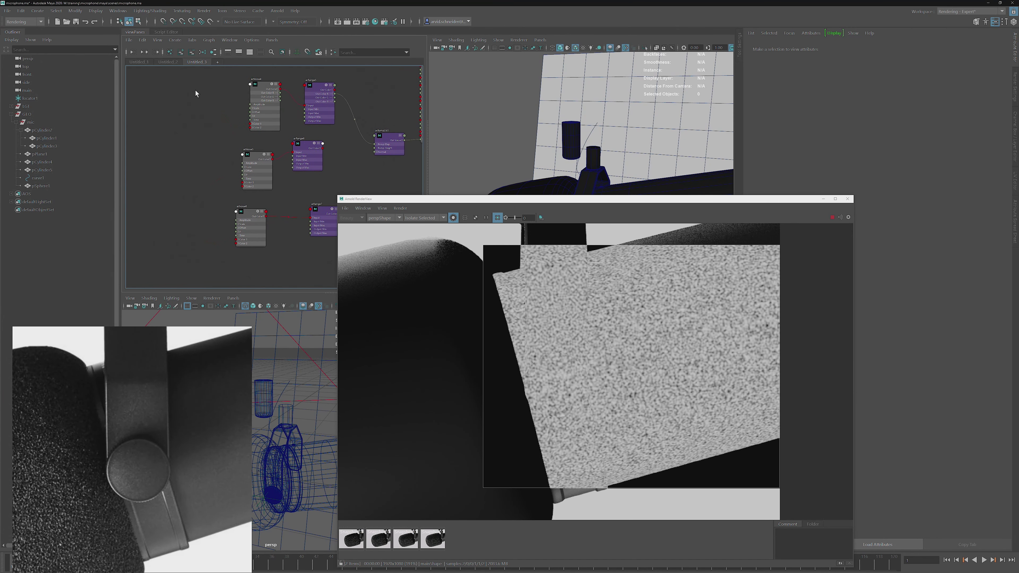
pyautogui.moveTo(195, 93); pyautogui.dragTo(249, 210)
pyautogui.click(292, 190)
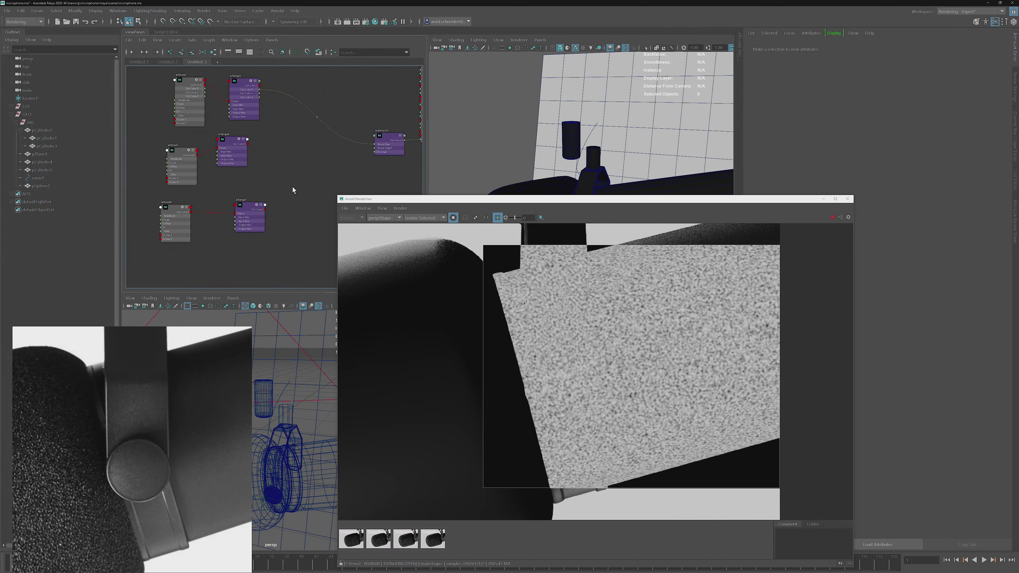
# Add an aiComposite node in the space between the range nodes and the bump node.
pyautogui.click(241, 90)
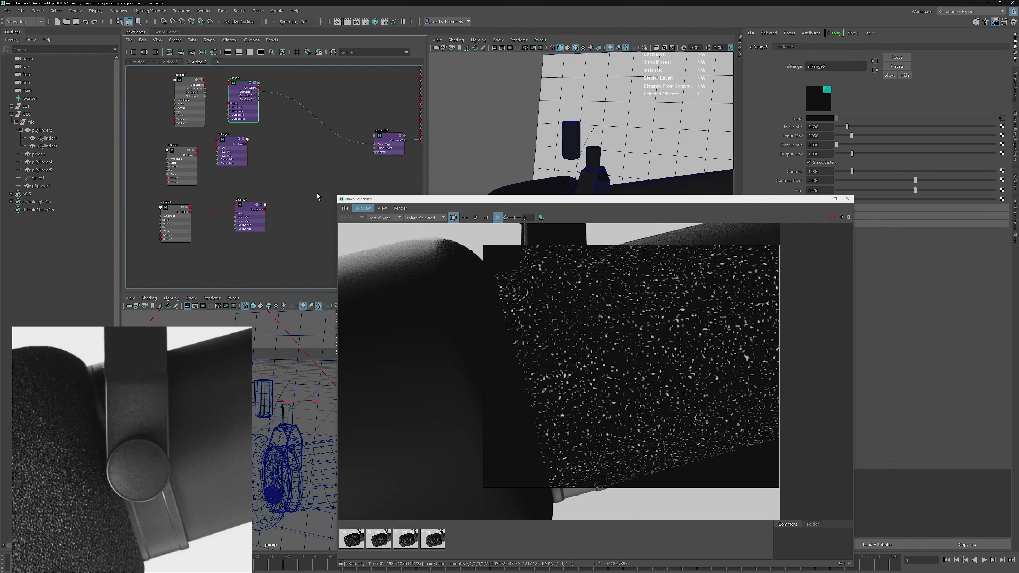
pyautogui.click(293, 153)
pyautogui.press('Tab')
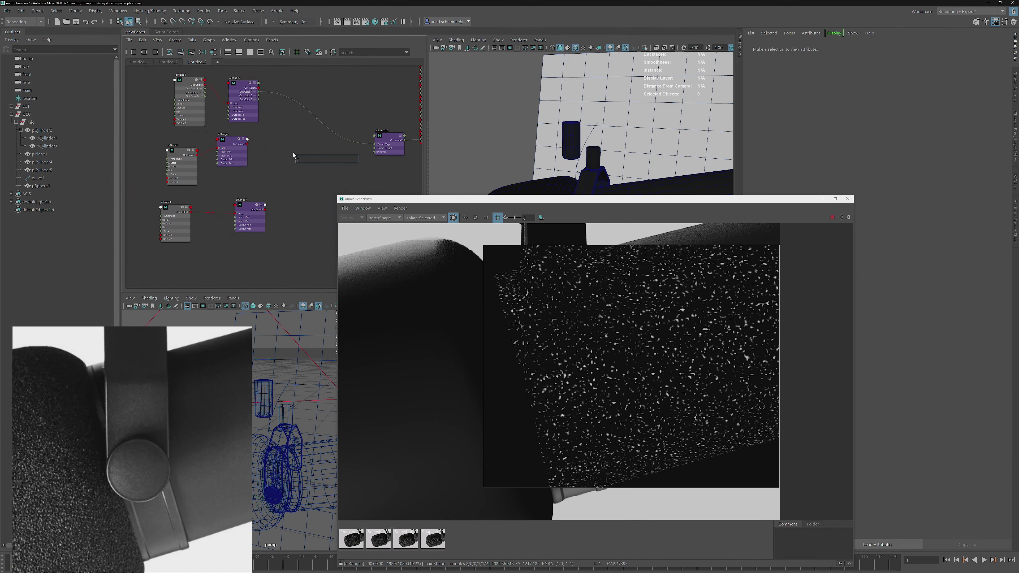
pyautogui.write('aicom')
pyautogui.press('Down')
pyautogui.press('Down')
pyautogui.press('Down')
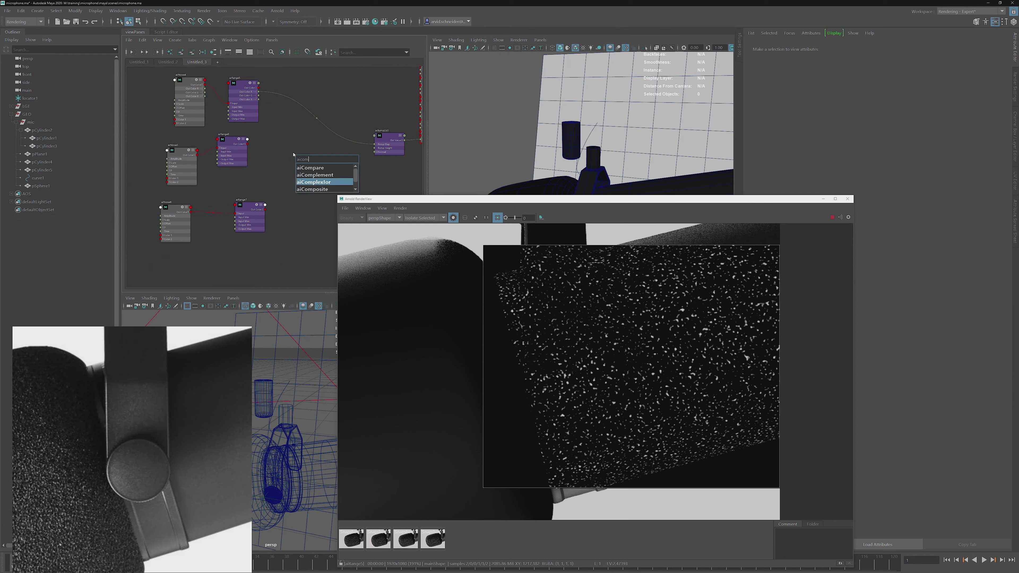
pyautogui.press('Return')
# Connect the first two range nodes to the composite node's A and B inputs and set its operation to max.
pyautogui.moveTo(258, 88)
pyautogui.mouseDown()
pyautogui.moveTo(297, 171)
pyautogui.moveTo(261, 94)
pyautogui.mouseUp()
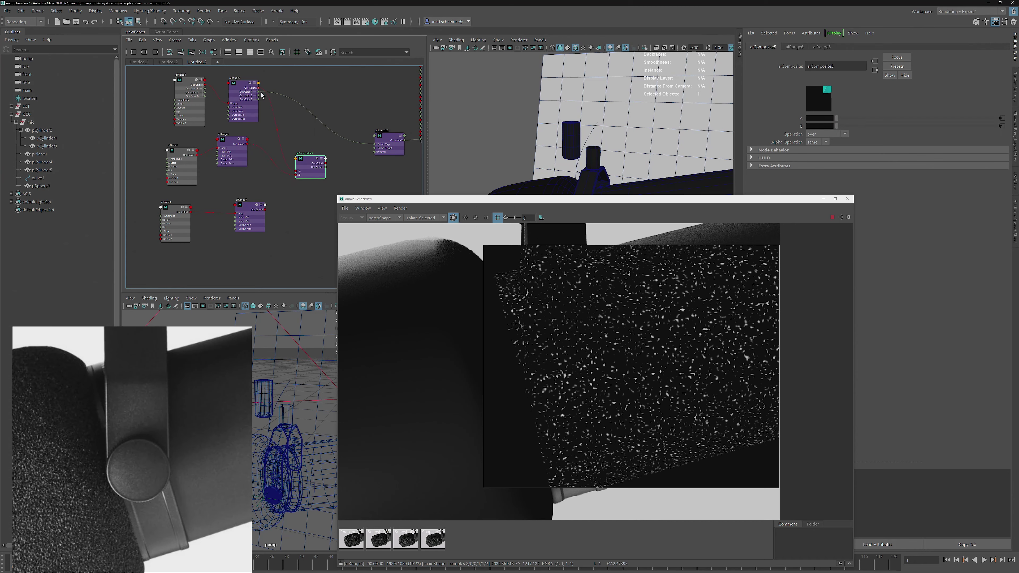
pyautogui.scroll(2, 327, 142)
pyautogui.click(833, 134)
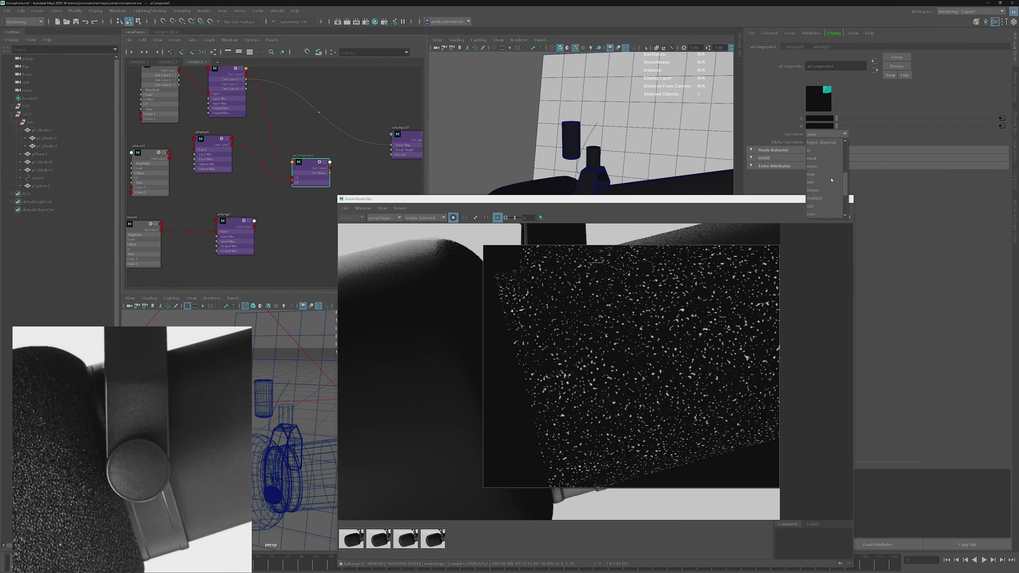
pyautogui.click(822, 176)
pyautogui.moveTo(314, 172); pyautogui.dragTo(307, 163)
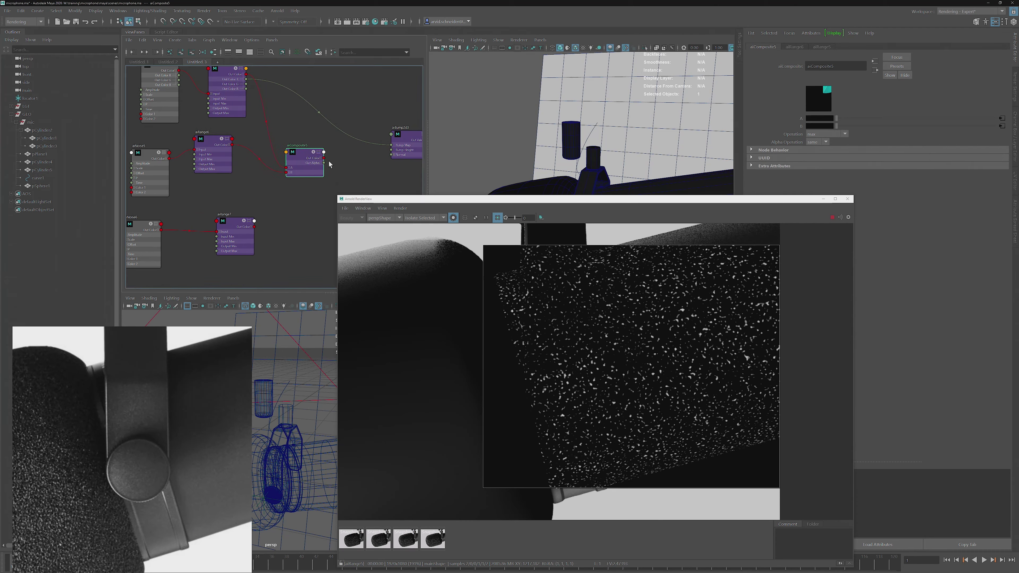
# Duplicate the composite node and feed the first composite and the third range node into the copy.
pyautogui.click(344, 172)
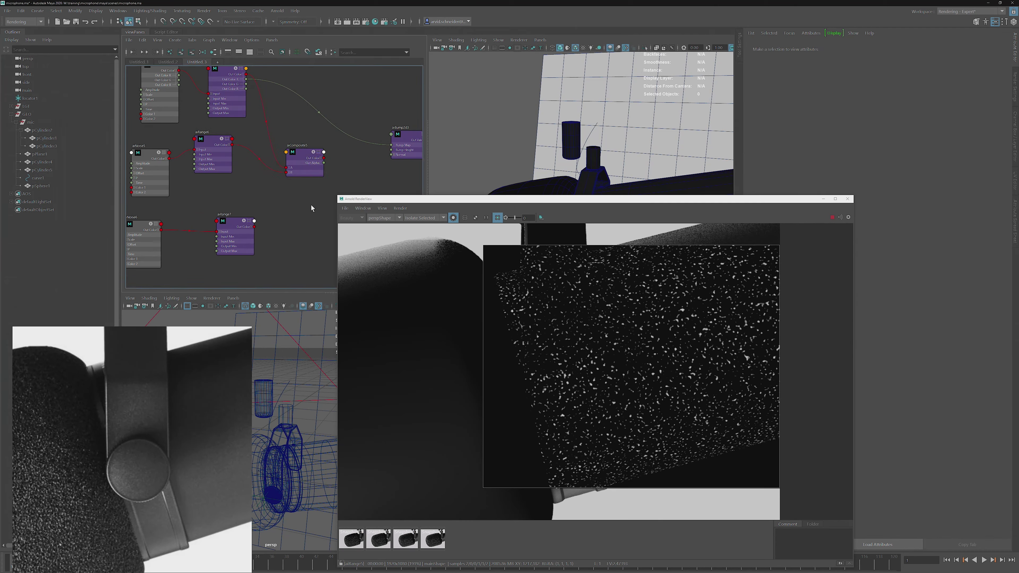
pyautogui.keyDown('alt'); pyautogui.moveTo(312, 208); pyautogui.dragTo(275, 178, button='middle'); pyautogui.keyUp('alt')
pyautogui.click(271, 127)
pyautogui.hotkey('ctrl', 'd')
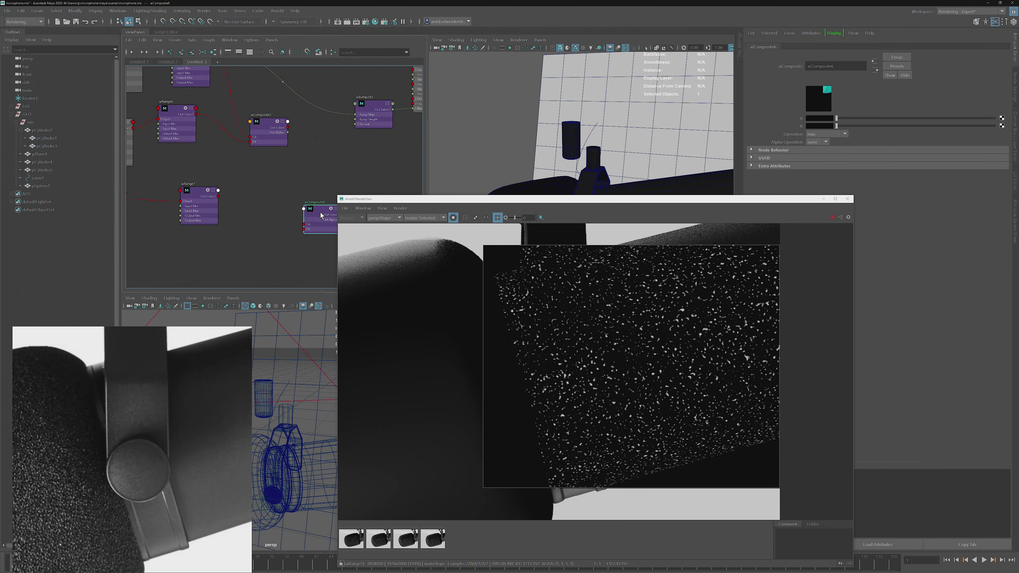
pyautogui.moveTo(321, 215); pyautogui.dragTo(308, 170)
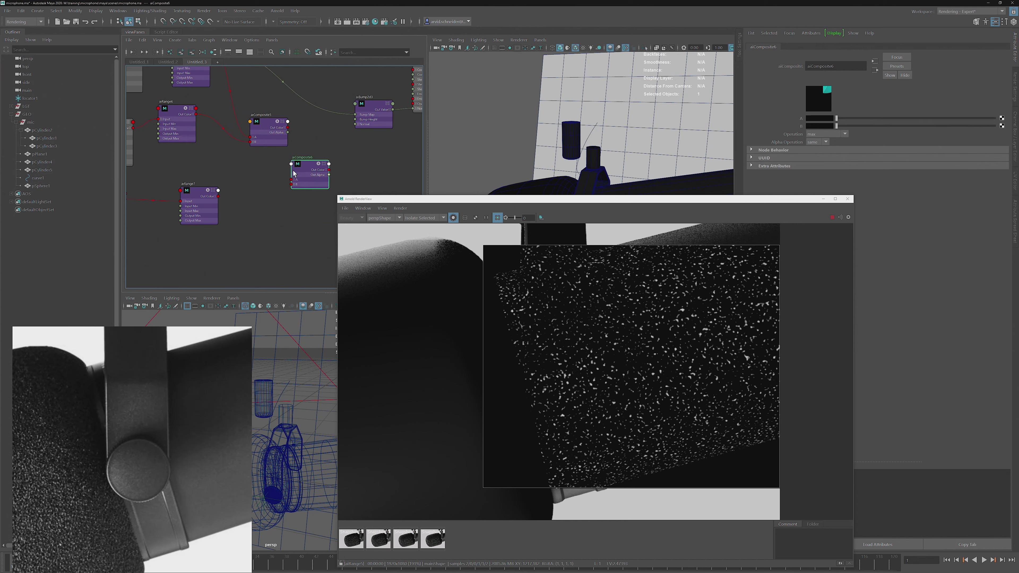
pyautogui.moveTo(293, 175); pyautogui.dragTo(292, 179)
pyautogui.moveTo(218, 196); pyautogui.dragTo(292, 185)
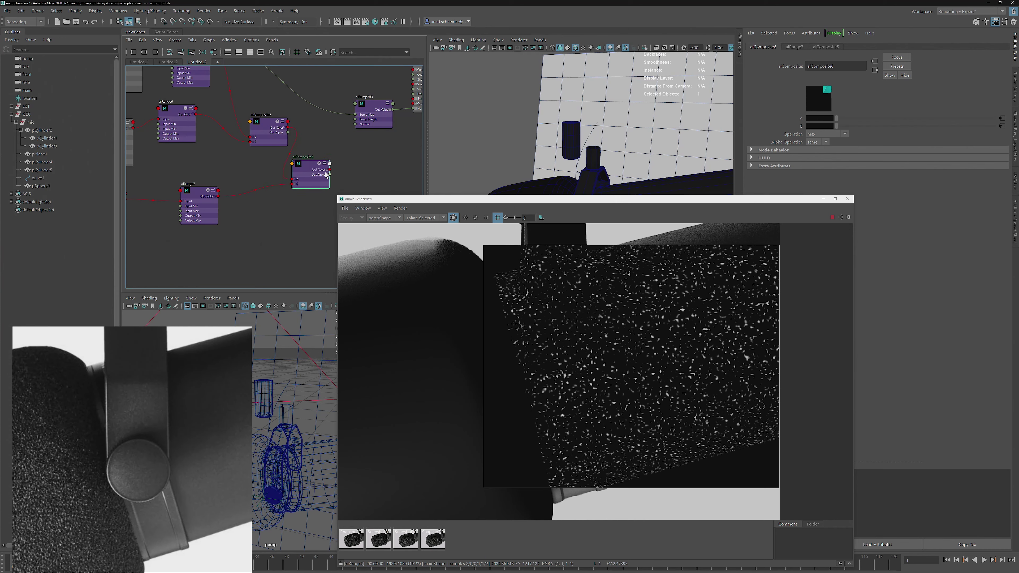
# Connect the second composite's red output to the bump node's Bump Map and preview that composite in the isolated render.
pyautogui.click(326, 170)
pyautogui.moveTo(359, 127); pyautogui.dragTo(356, 115)
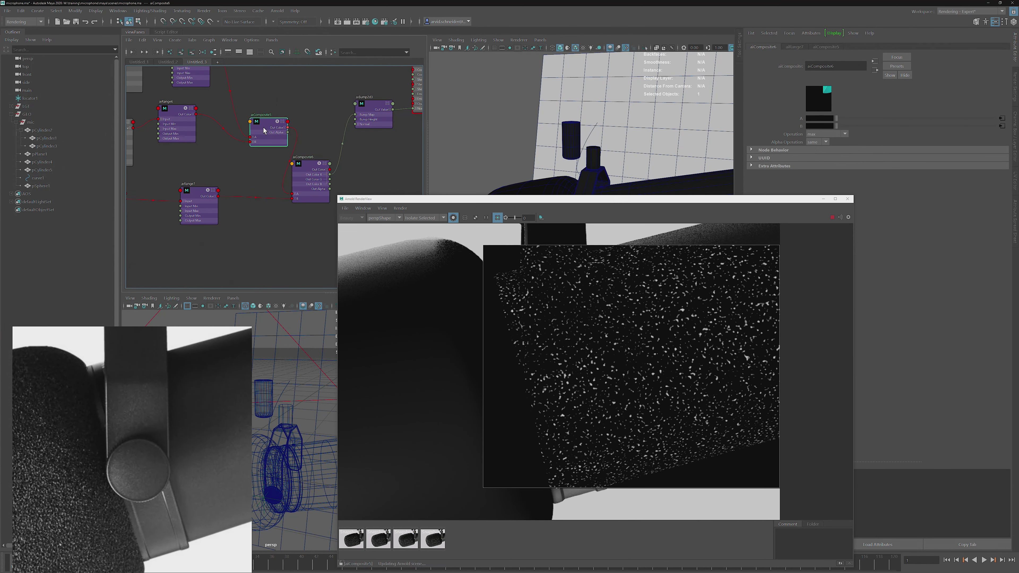
pyautogui.click(364, 115)
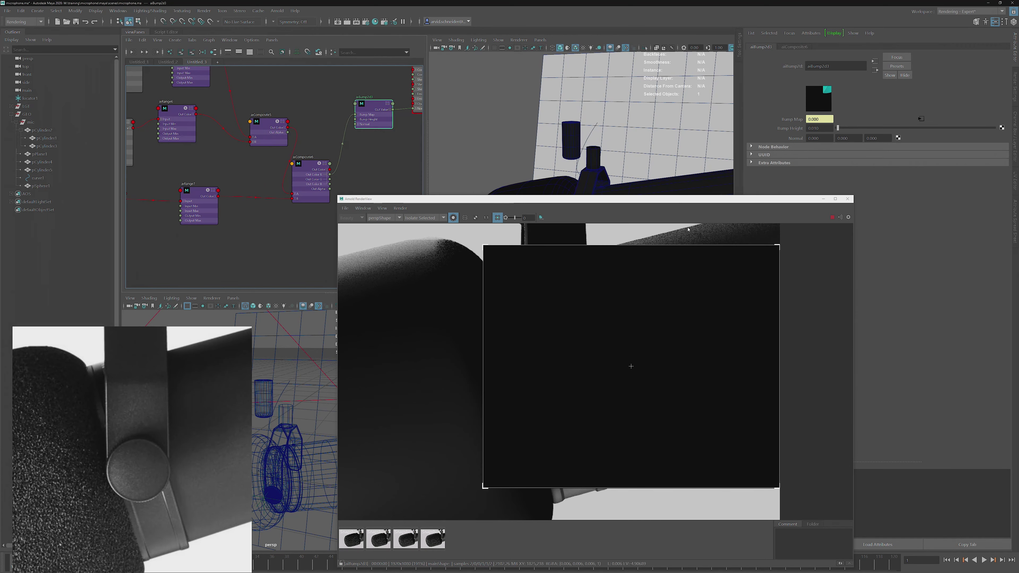
pyautogui.click(303, 166)
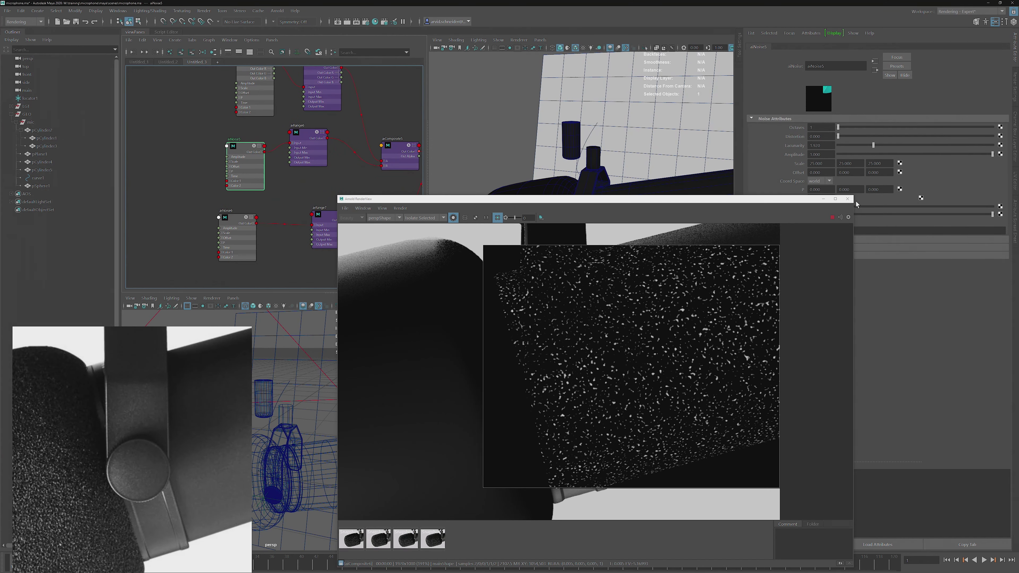
# Raise the Time value on the second and third noise nodes so each gives a different pattern.
pyautogui.moveTo(791, 204); pyautogui.dragTo(746, 215)
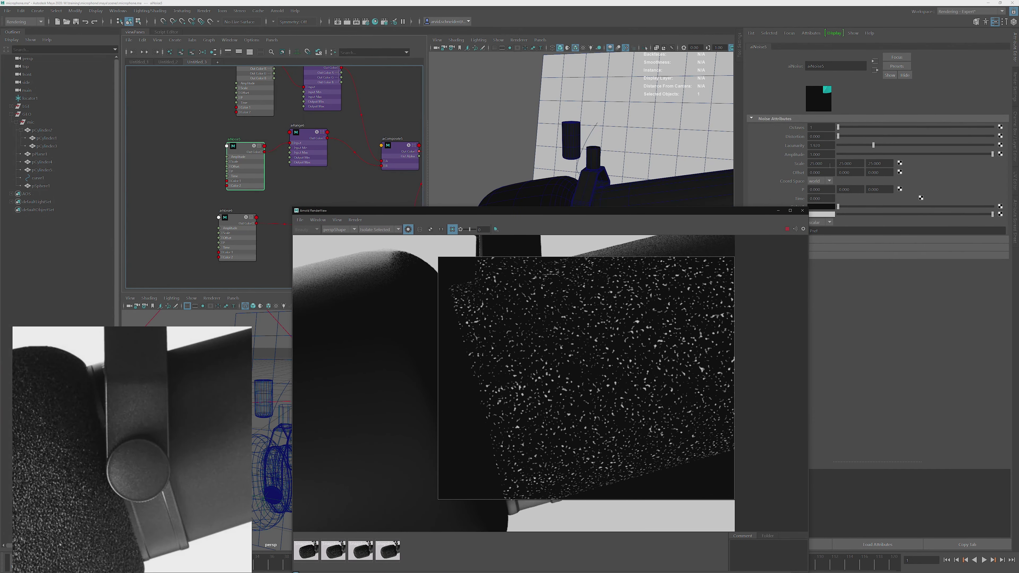
pyautogui.keyDown('ctrl'); pyautogui.moveTo(824, 199); pyautogui.dragTo(849, 199); pyautogui.keyUp('ctrl')
pyautogui.click(235, 229)
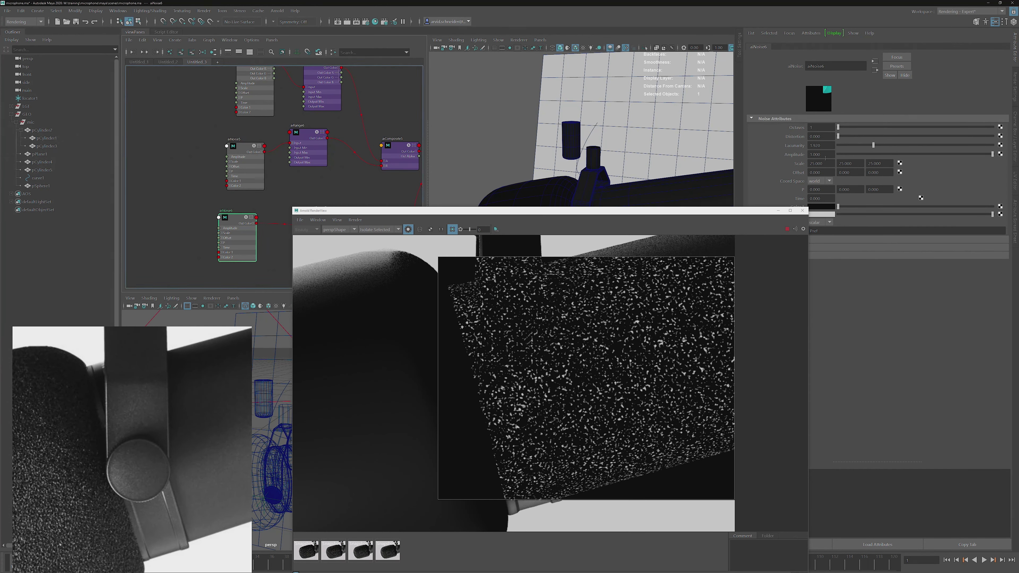
pyautogui.keyDown('ctrl'); pyautogui.moveTo(837, 201); pyautogui.dragTo(878, 198); pyautogui.keyUp('ctrl')
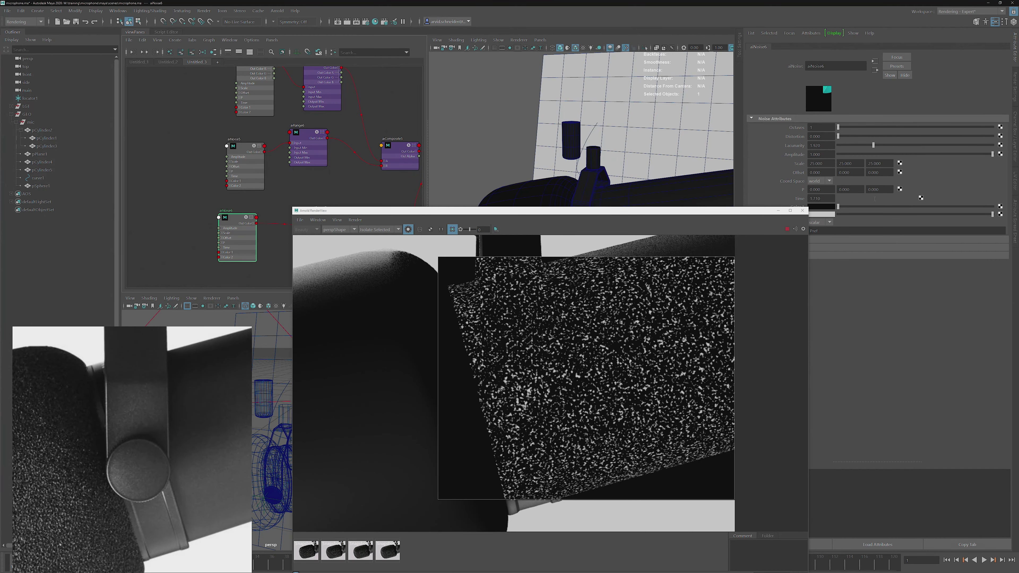
# Shift the first Offset value on the third noise node and on the second noise node.
pyautogui.keyDown('ctrl'); pyautogui.moveTo(830, 174); pyautogui.dragTo(747, 169); pyautogui.keyUp('ctrl')
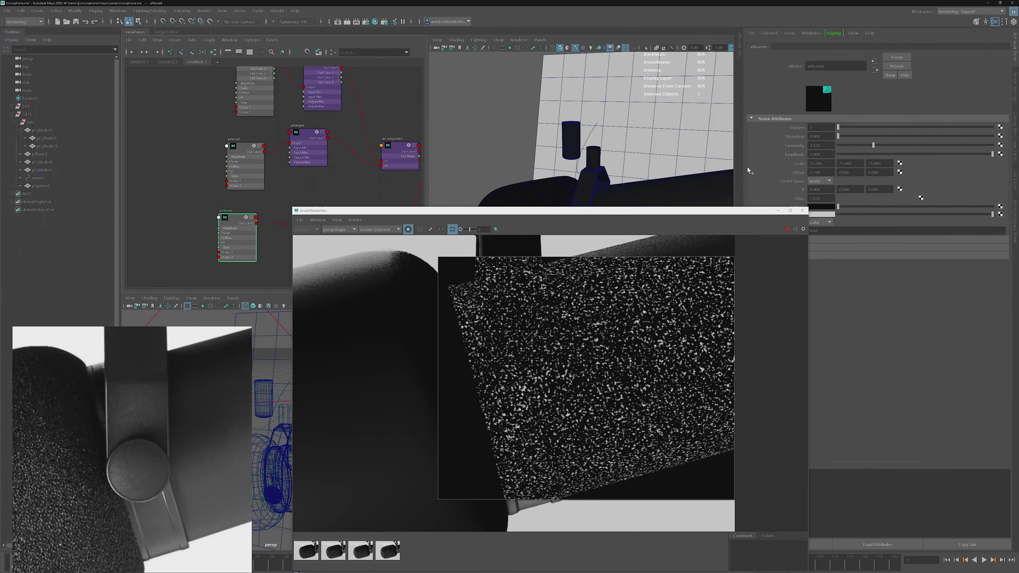
pyautogui.click(246, 153)
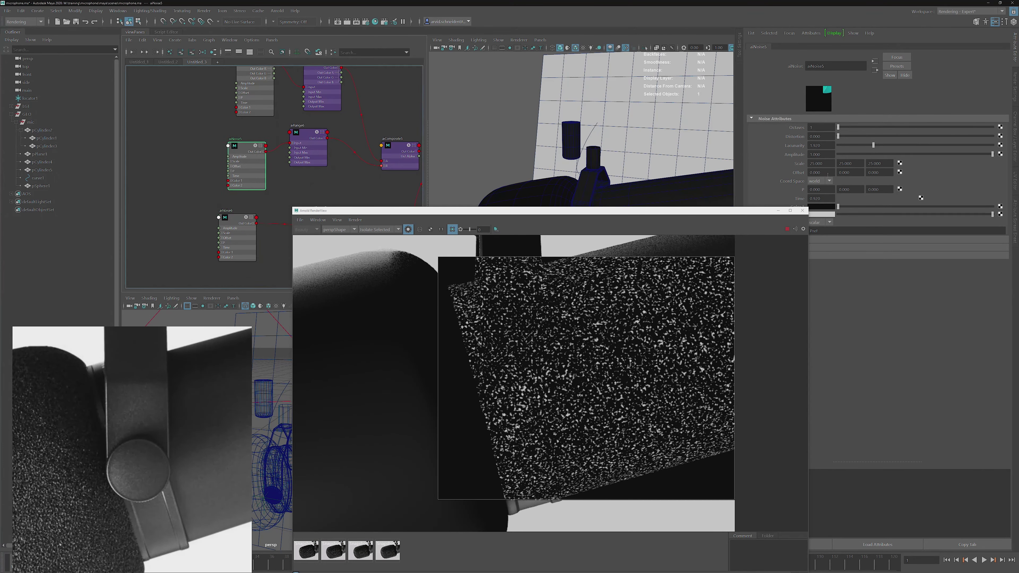
pyautogui.keyDown('ctrl'); pyautogui.moveTo(828, 175); pyautogui.dragTo(920, 185); pyautogui.keyUp('ctrl')
# Clear the node selection and switch the render from the isolated node to full shading.
pyautogui.keyDown('alt'); pyautogui.moveTo(373, 105); pyautogui.dragTo(300, 81, button='middle'); pyautogui.keyUp('alt')
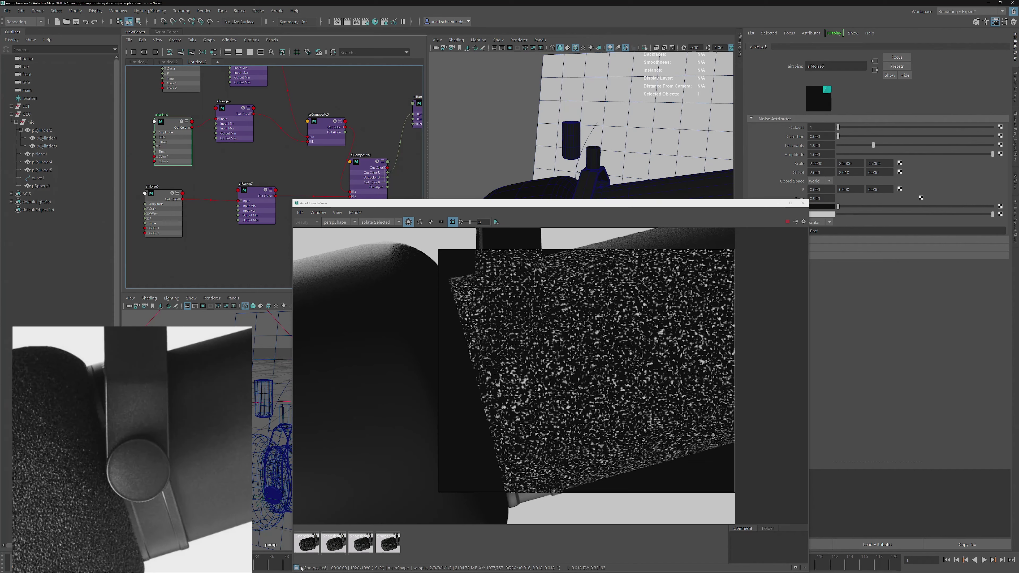
pyautogui.click(296, 568)
pyautogui.keyDown('alt'); pyautogui.moveTo(403, 107); pyautogui.dragTo(330, 132, button='middle'); pyautogui.keyUp('alt')
pyautogui.click(378, 148)
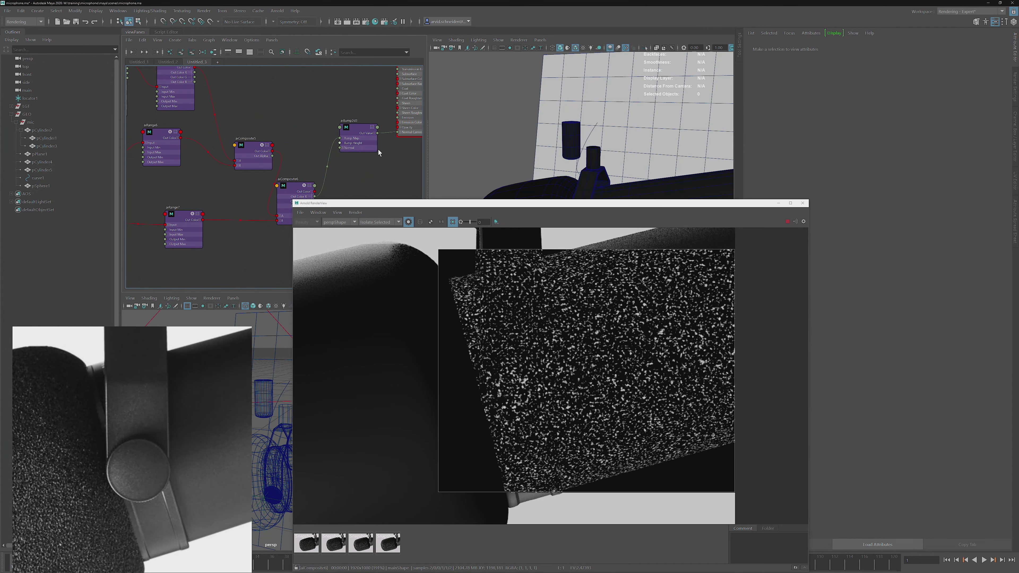
pyautogui.click(431, 222)
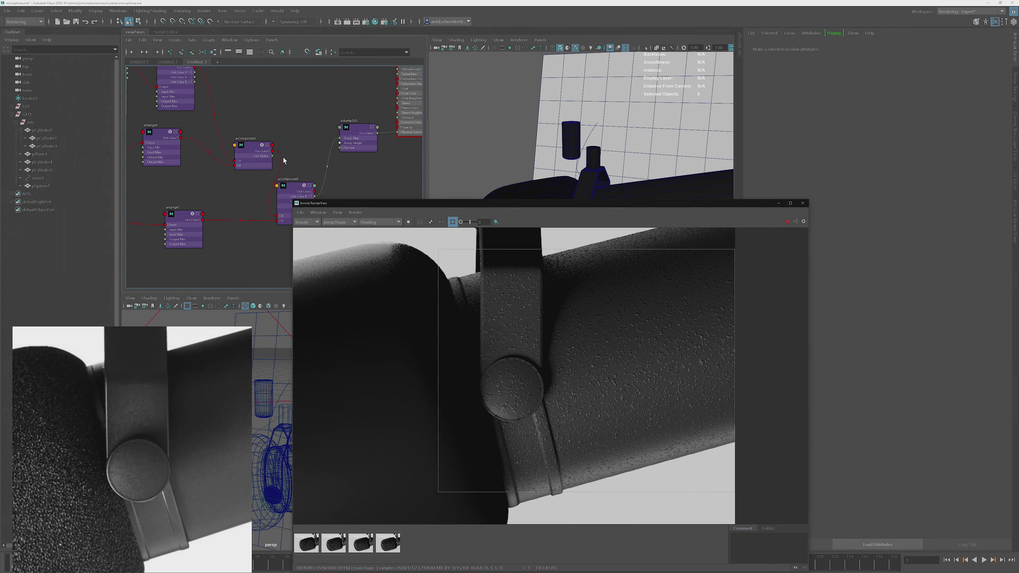
# Set the bump node's Bump Height to 0.002.
pyautogui.click(286, 189)
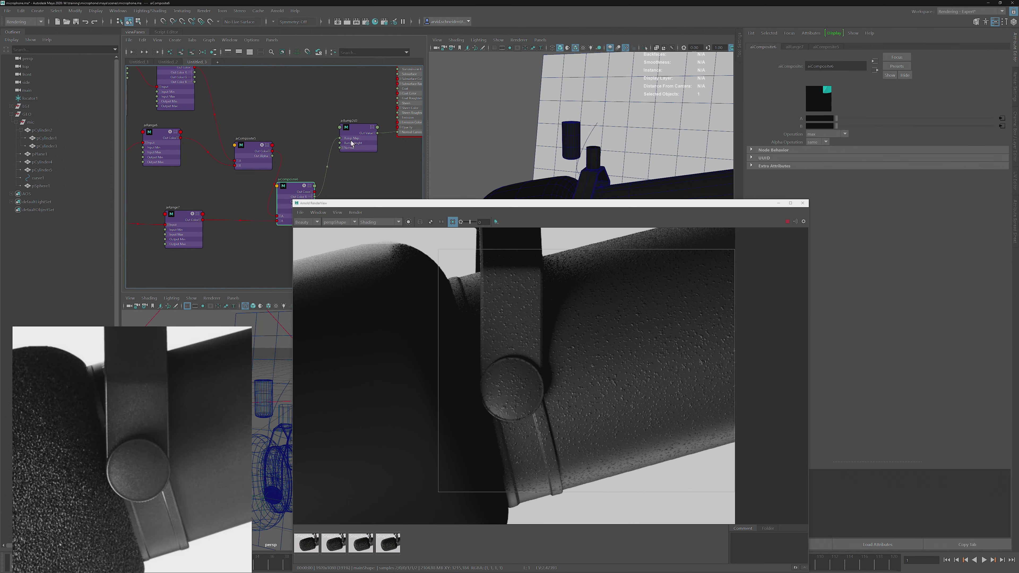
pyautogui.keyDown('alt'); pyautogui.moveTo(247, 138); pyautogui.dragTo(300, 166, button='middle'); pyautogui.keyUp('alt')
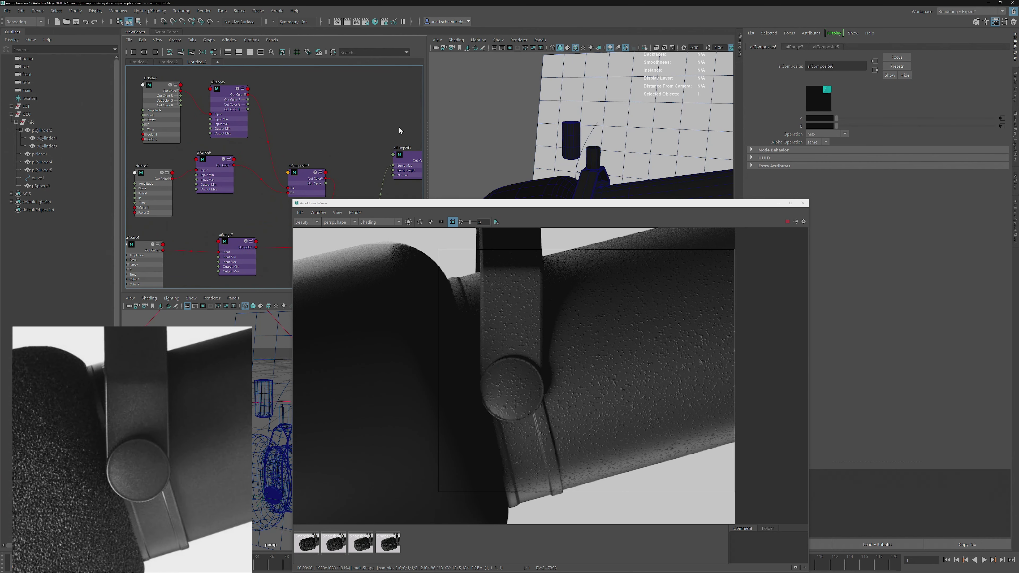
pyautogui.keyDown('alt'); pyautogui.moveTo(399, 128); pyautogui.dragTo(351, 105, button='middle'); pyautogui.keyUp('alt')
pyautogui.click(363, 140)
pyautogui.doubleClick(820, 129)
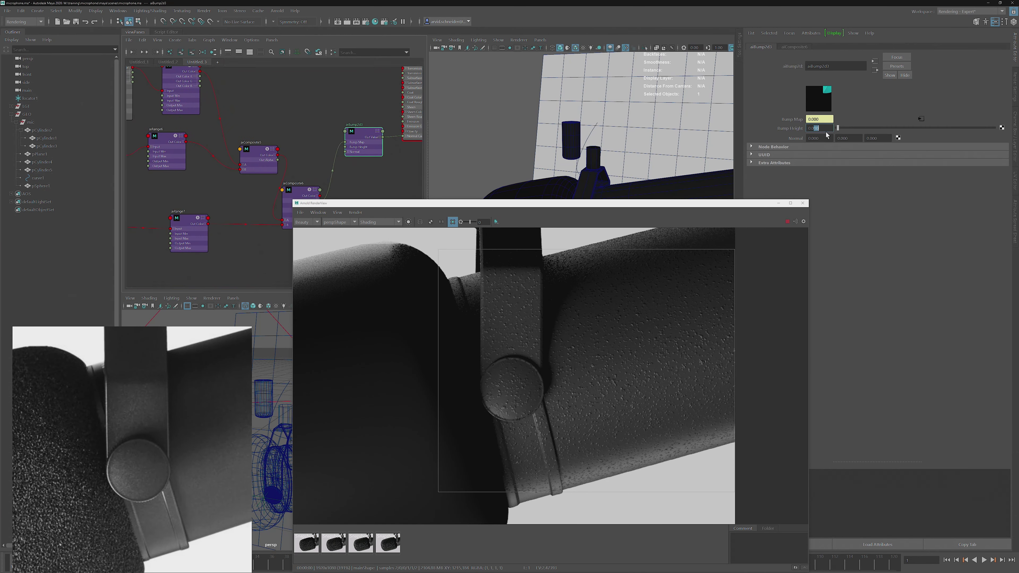
pyautogui.write('0.002')
pyautogui.press('Return')
pyautogui.press('Tab')
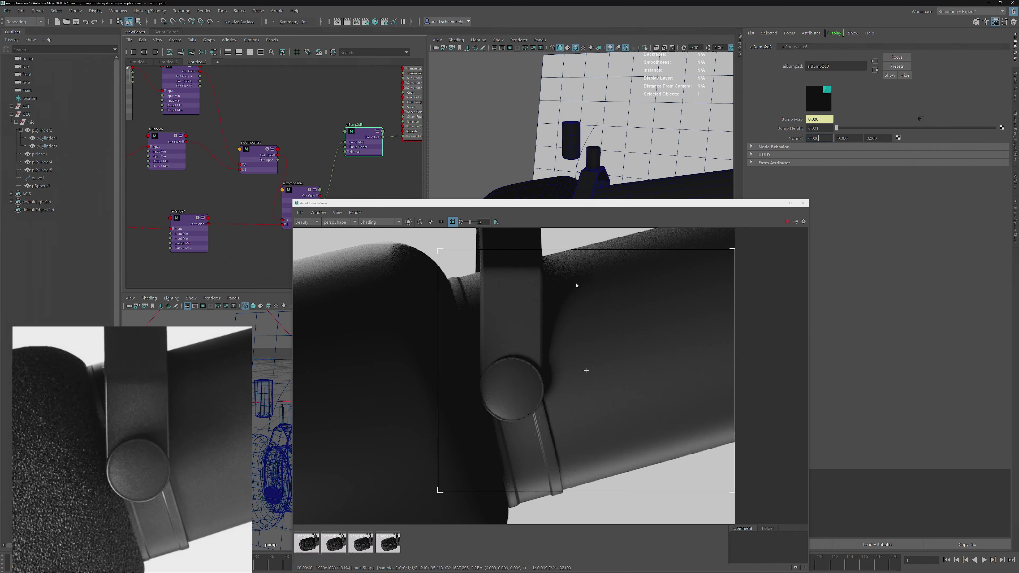
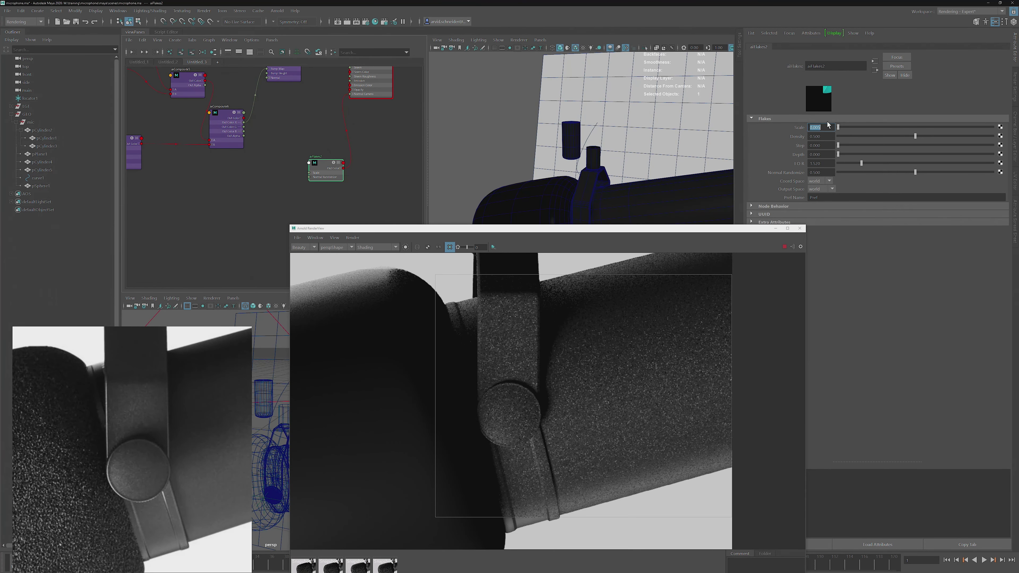
# Set the flakes node's Scale to 0.002 and its Normal Randomize to about 0.2.
pyautogui.write('0.002')
pyautogui.moveTo(855, 173); pyautogui.dragTo(819, 176)
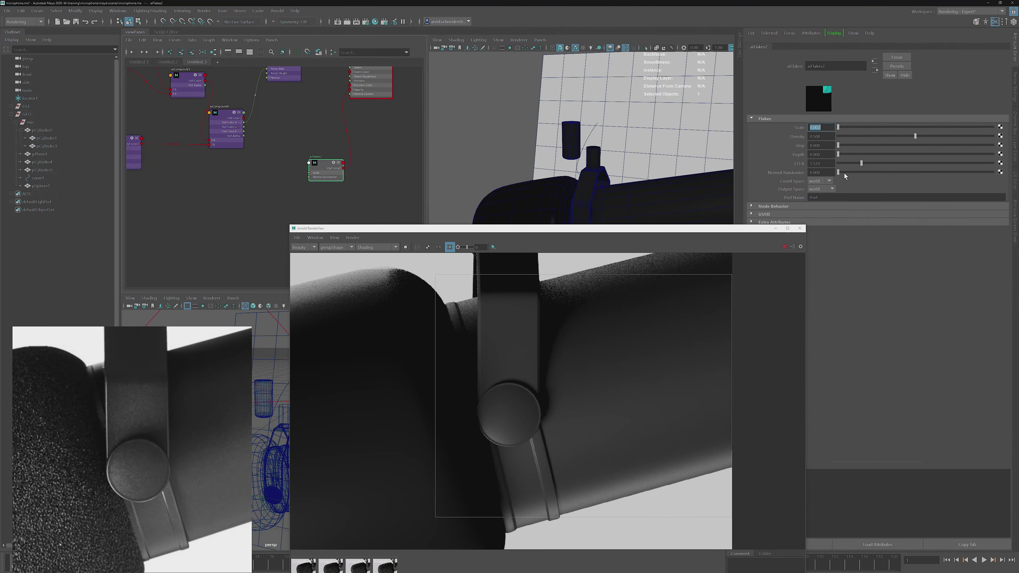
pyautogui.moveTo(845, 175); pyautogui.dragTo(856, 172)
pyautogui.click(868, 173)
# Restrict the render region to the round knob, adjust the flakes Scale, and raise Normal Randomize to about 0.27.
pyautogui.moveTo(460, 359); pyautogui.dragTo(561, 456)
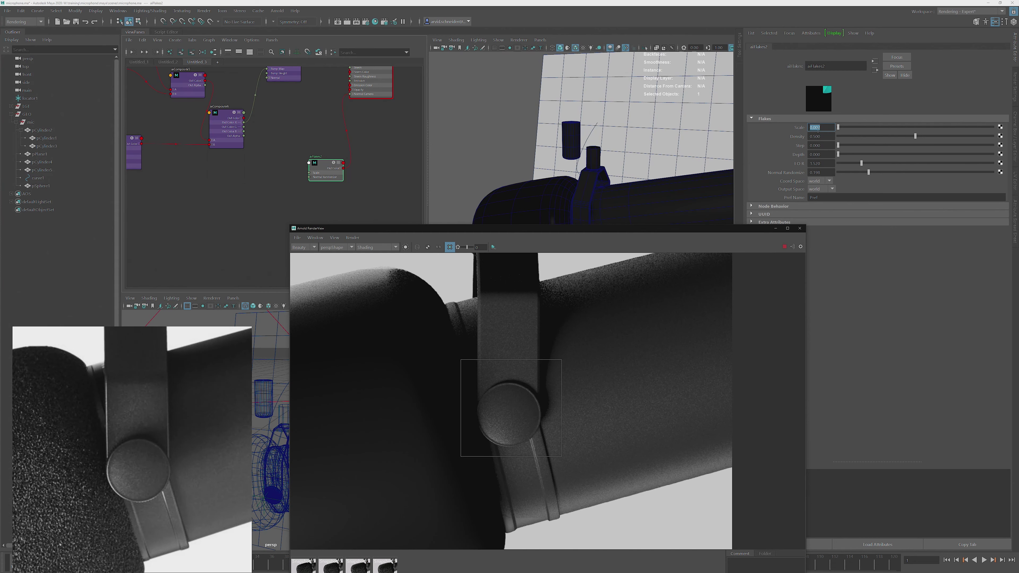
pyautogui.click(820, 127)
pyautogui.click(822, 136)
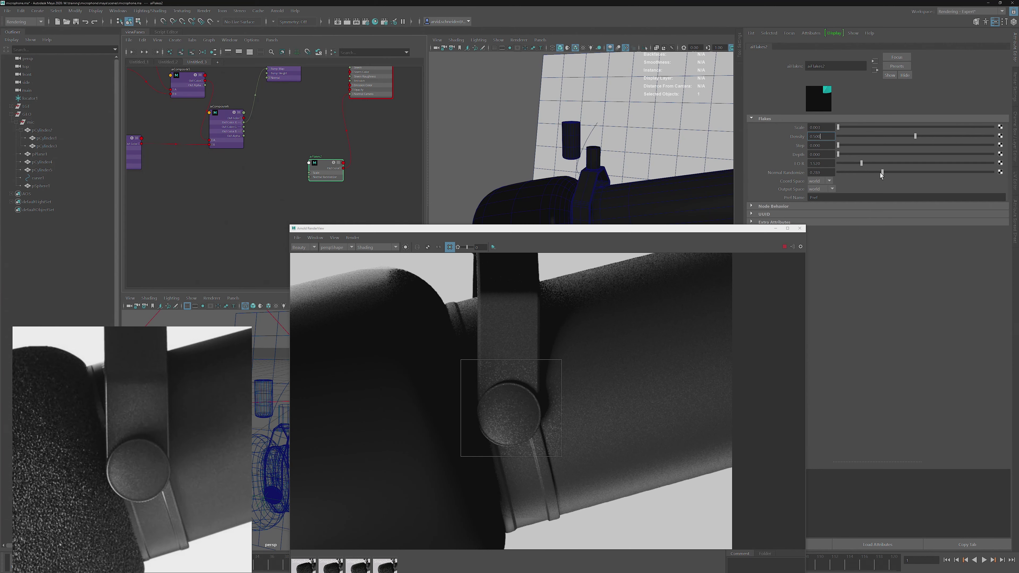
pyautogui.moveTo(879, 172); pyautogui.dragTo(880, 173)
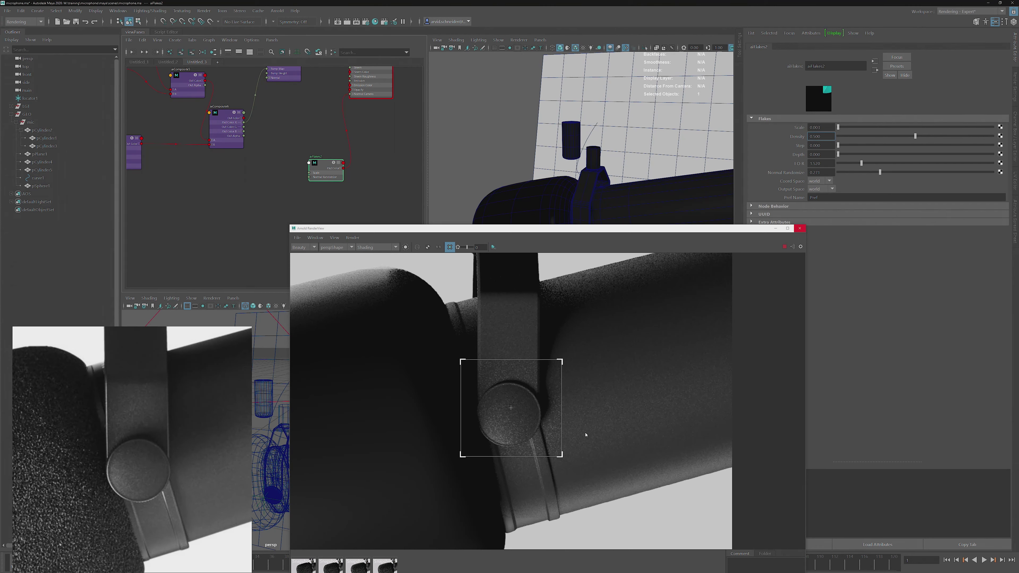
# Redraw the render region over the tube beside the knob and set the flakes node's Normal Randomize to 0.15.
pyautogui.moveTo(524, 382); pyautogui.dragTo(670, 505)
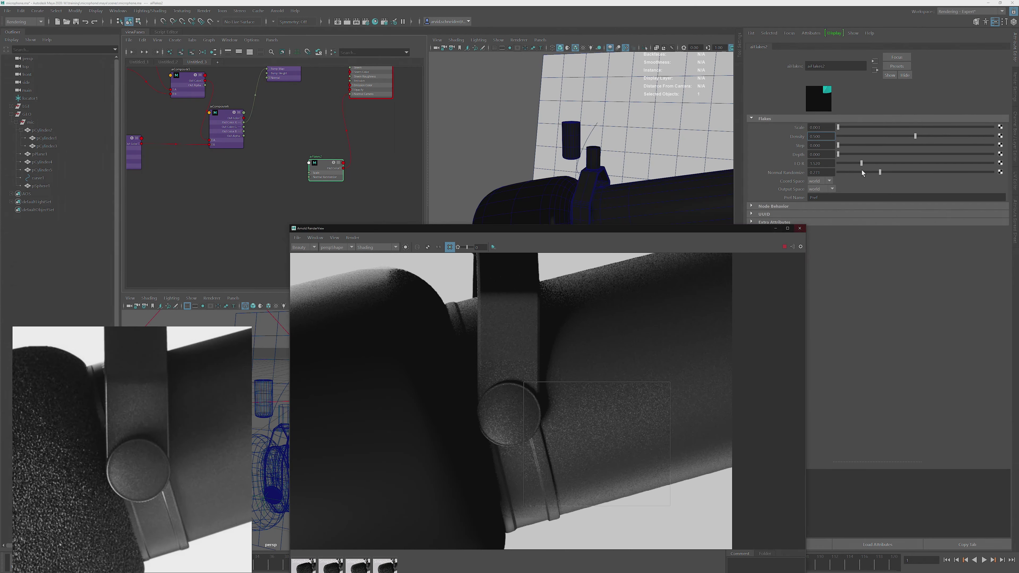
pyautogui.moveTo(879, 174); pyautogui.dragTo(872, 177)
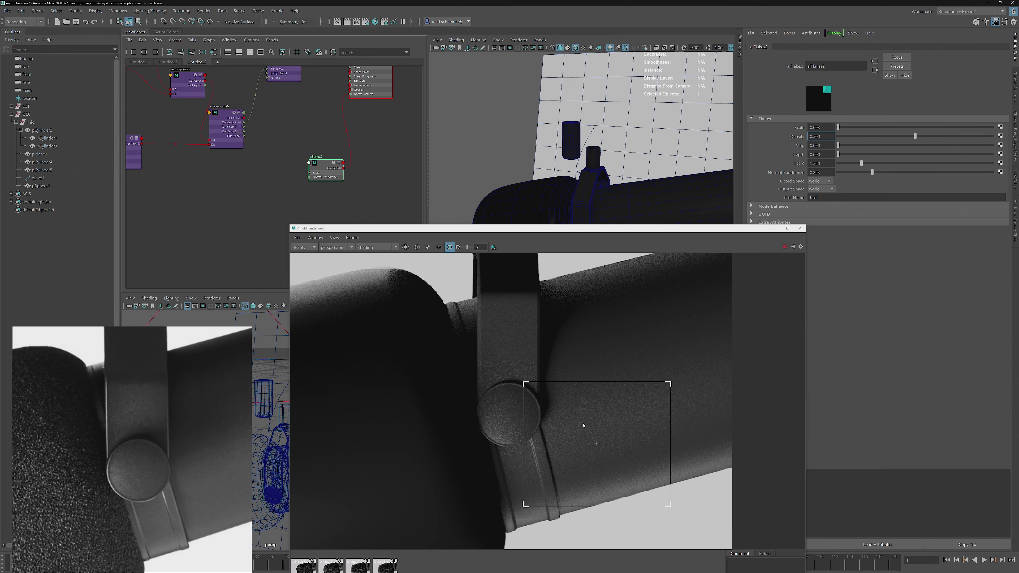
pyautogui.moveTo(821, 170); pyautogui.dragTo(814, 172)
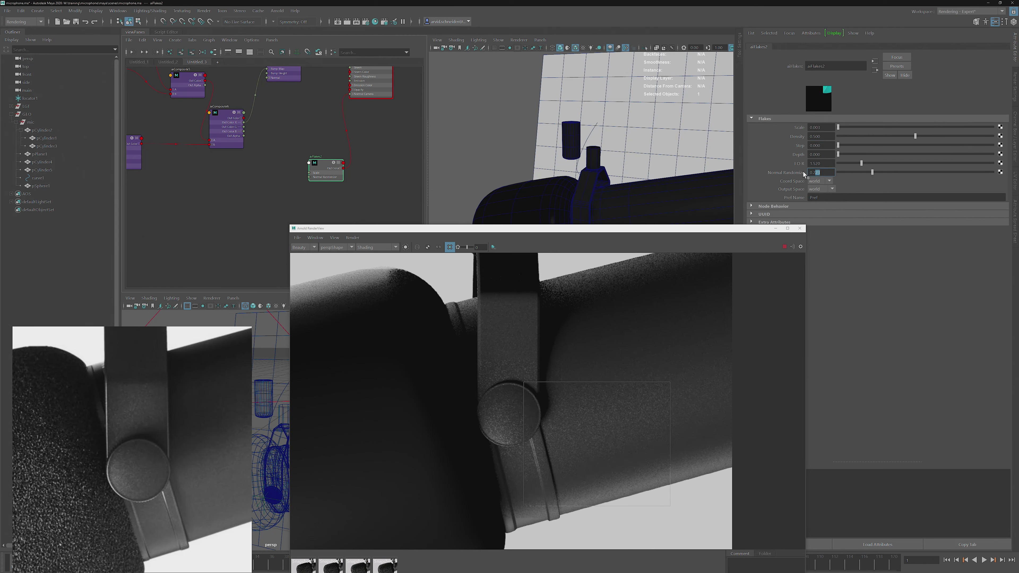
pyautogui.press('BackSpace')
pyautogui.press('BackSpace')
pyautogui.write('15')
pyautogui.press('Return')
# Move the flakes node closer to the composite nodes, beneath the bump node.
pyautogui.moveTo(291, 124); pyautogui.dragTo(306, 156, button='middle')
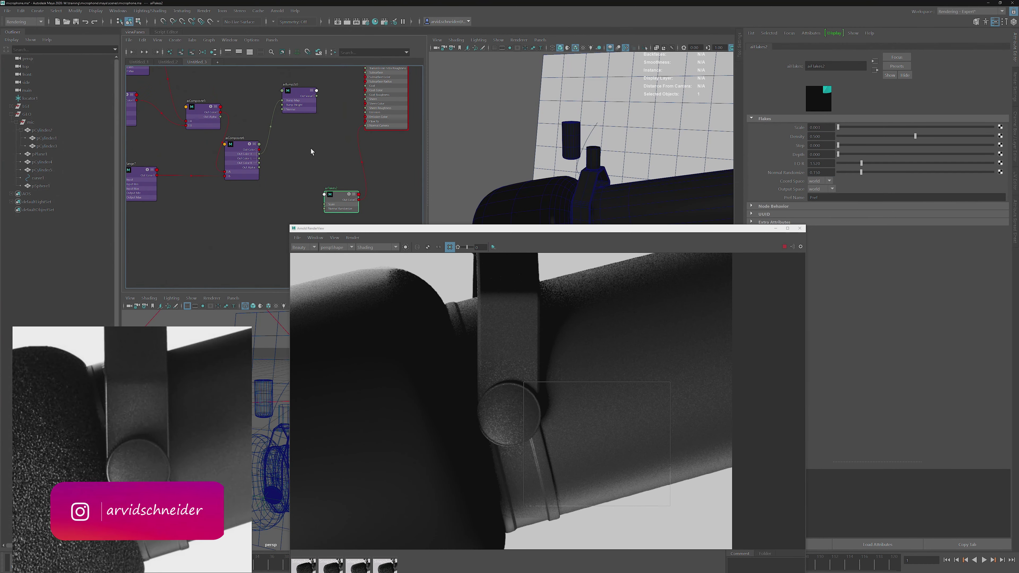
pyautogui.moveTo(336, 208); pyautogui.dragTo(292, 209)
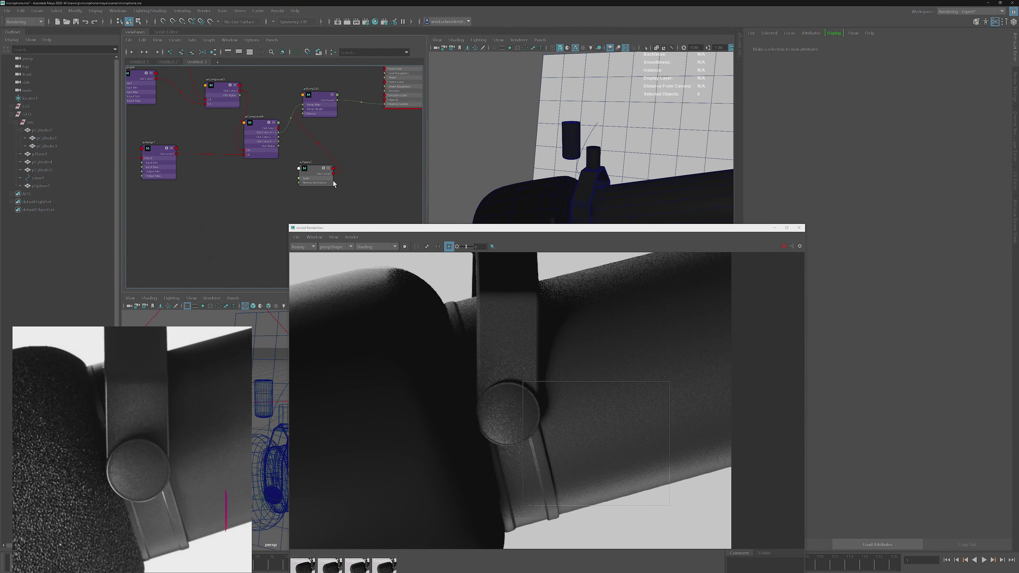
# Adjust the metal bump node's Bump Height and redraw the render region over the tube beside the knob to judge the texture.
pyautogui.click(315, 104)
pyautogui.click(816, 128)
pyautogui.click(840, 68)
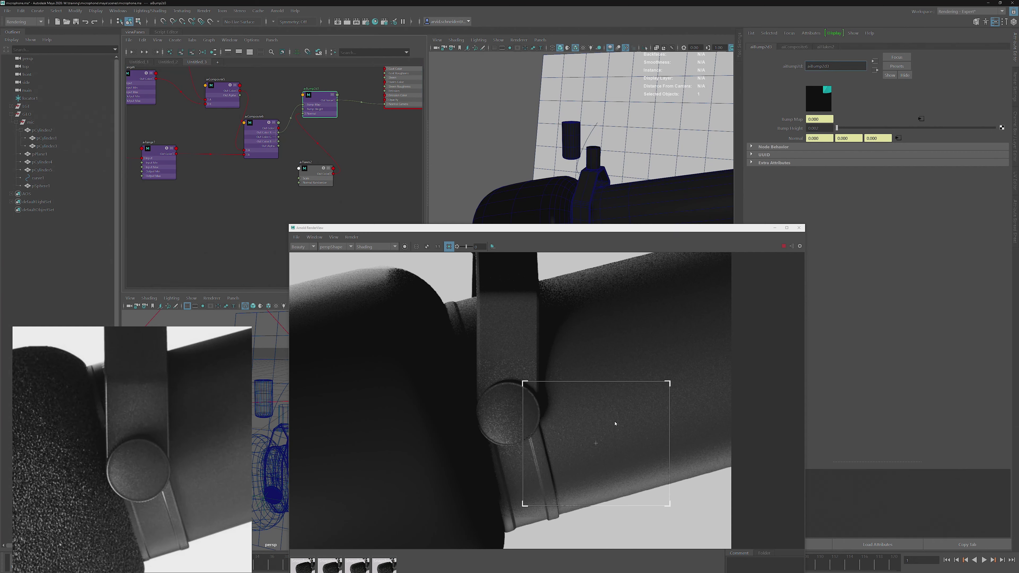
pyautogui.moveTo(544, 280); pyautogui.dragTo(621, 345)
pyautogui.moveTo(538, 384); pyautogui.dragTo(675, 479)
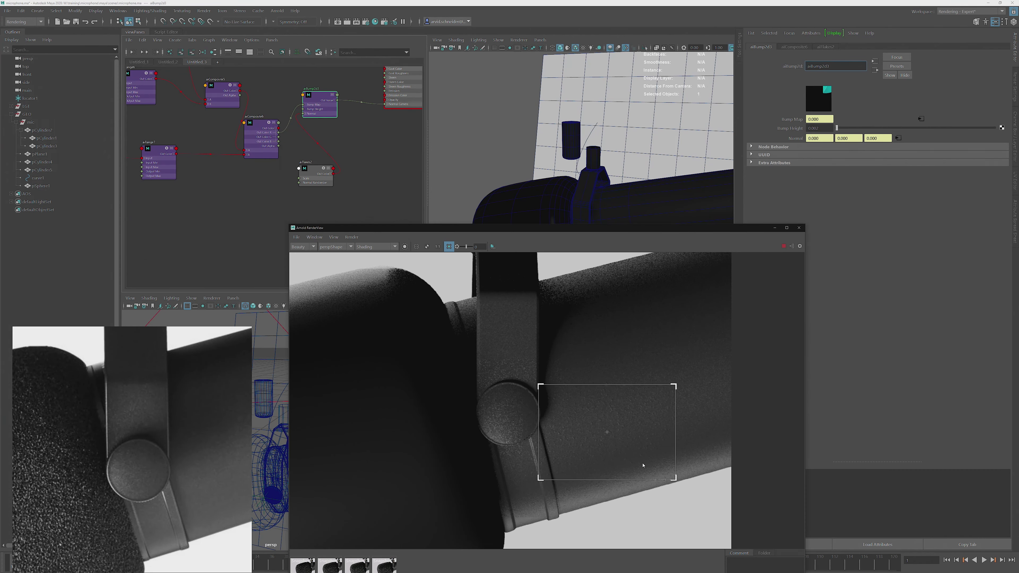
pyautogui.click(816, 127)
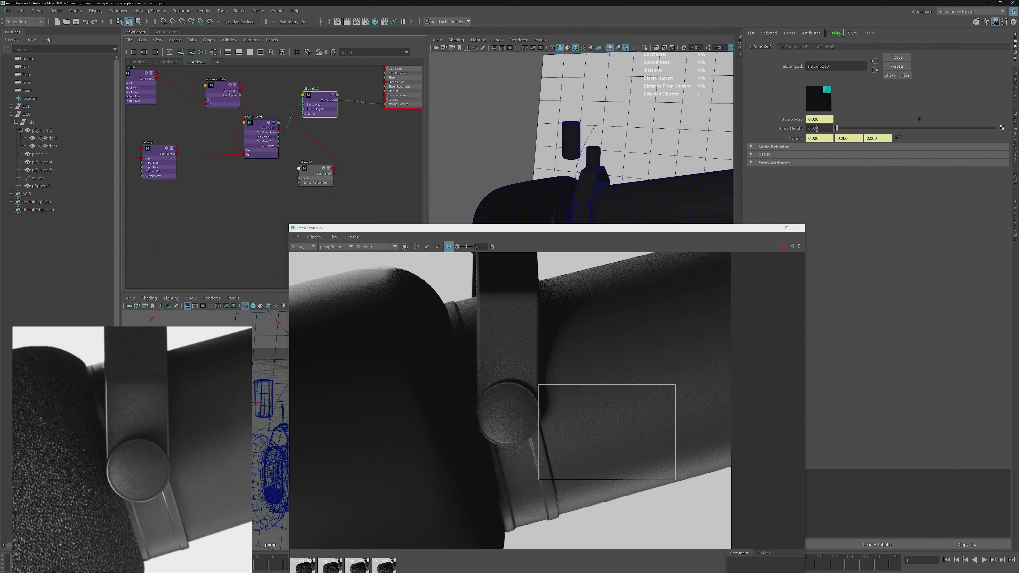
pyautogui.doubleClick(827, 125)
pyautogui.moveTo(664, 492); pyautogui.dragTo(510, 450)
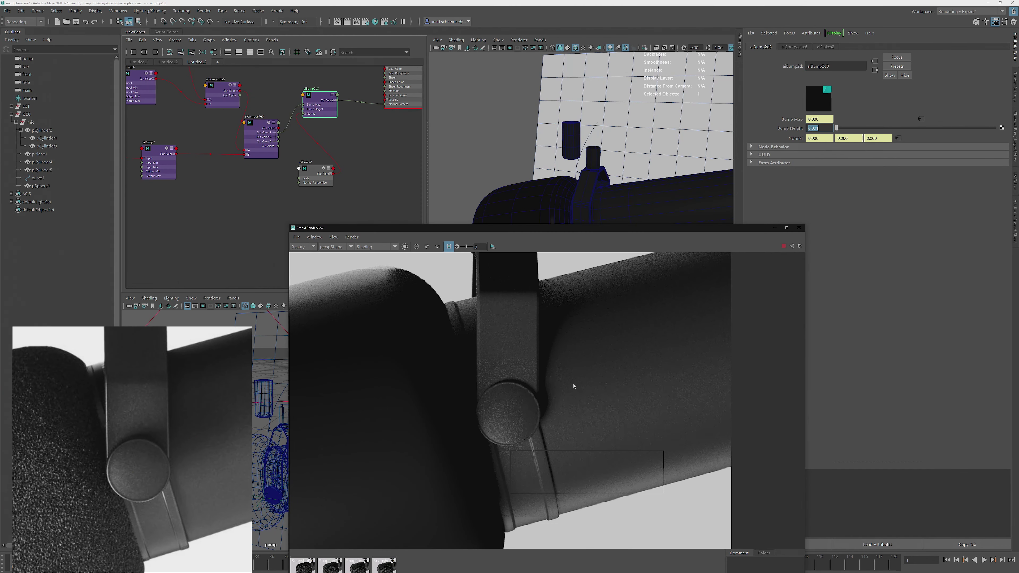
# Turn off the render region and check the metal's look on the whole microphone.
pyautogui.scroll(-2, 570, 386)
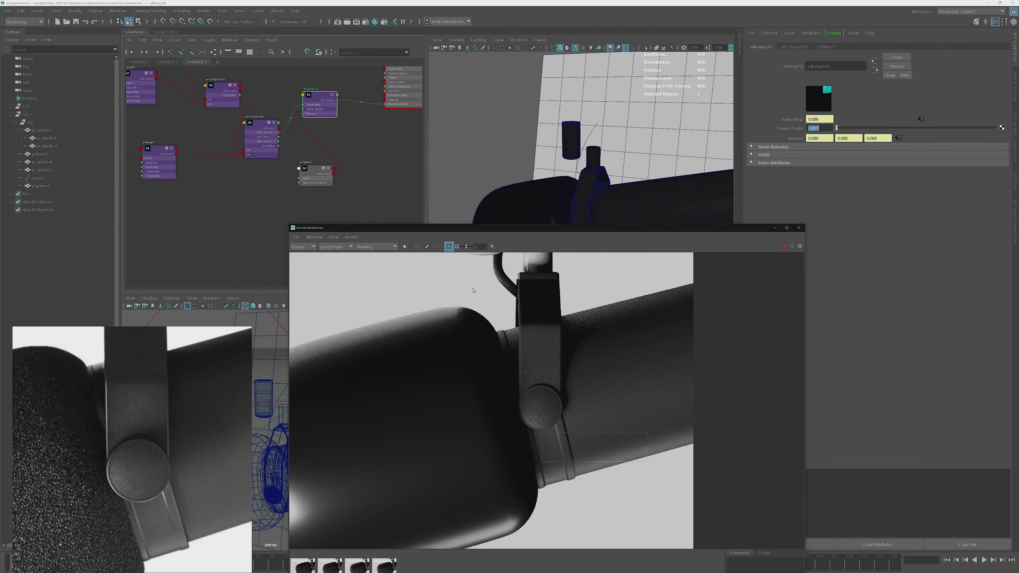
pyautogui.click(437, 246)
pyautogui.click(573, 347)
pyautogui.moveTo(627, 311); pyautogui.dragTo(535, 345, button='middle')
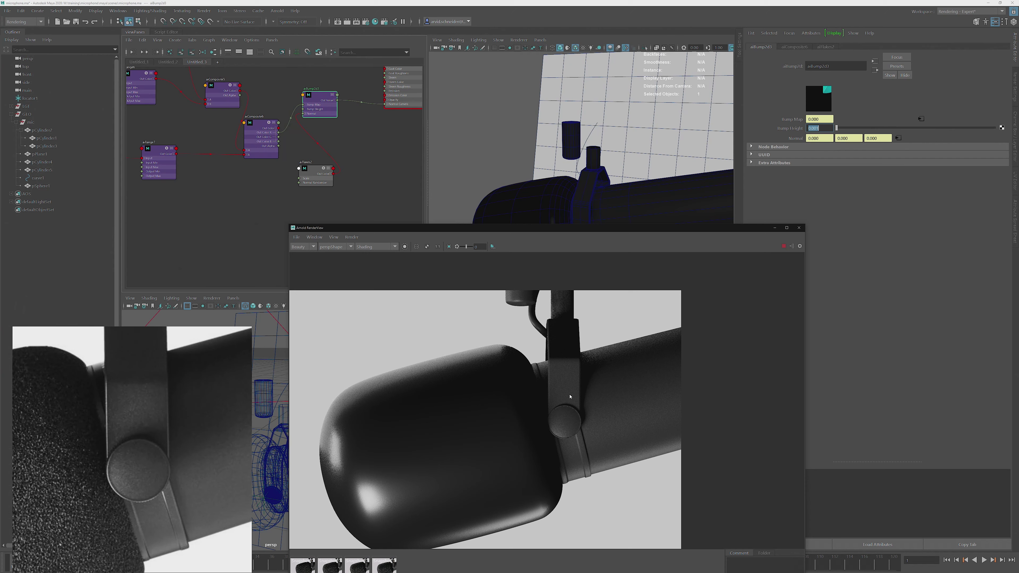
pyautogui.scroll(1, 618, 460)
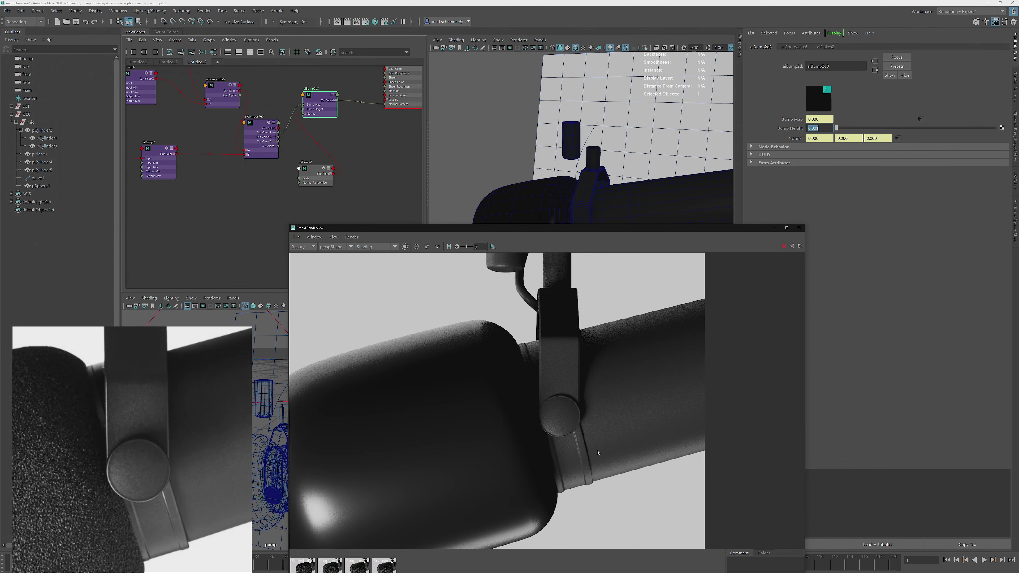
pyautogui.moveTo(598, 452); pyautogui.dragTo(560, 447, button='middle')
# Open the metal1 surface shader's attributes and restrict rendering to a region around the round knob and bracket.
pyautogui.keyDown('alt'); pyautogui.moveTo(373, 199); pyautogui.dragTo(320, 269, button='middle'); pyautogui.keyUp('alt')
pyautogui.click(352, 172)
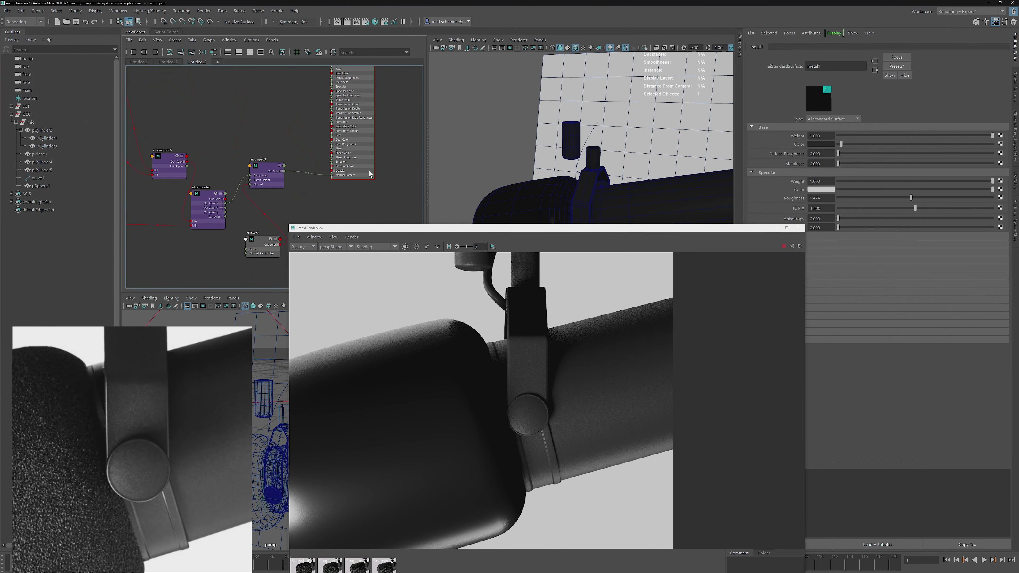
pyautogui.moveTo(686, 228); pyautogui.dragTo(659, 202)
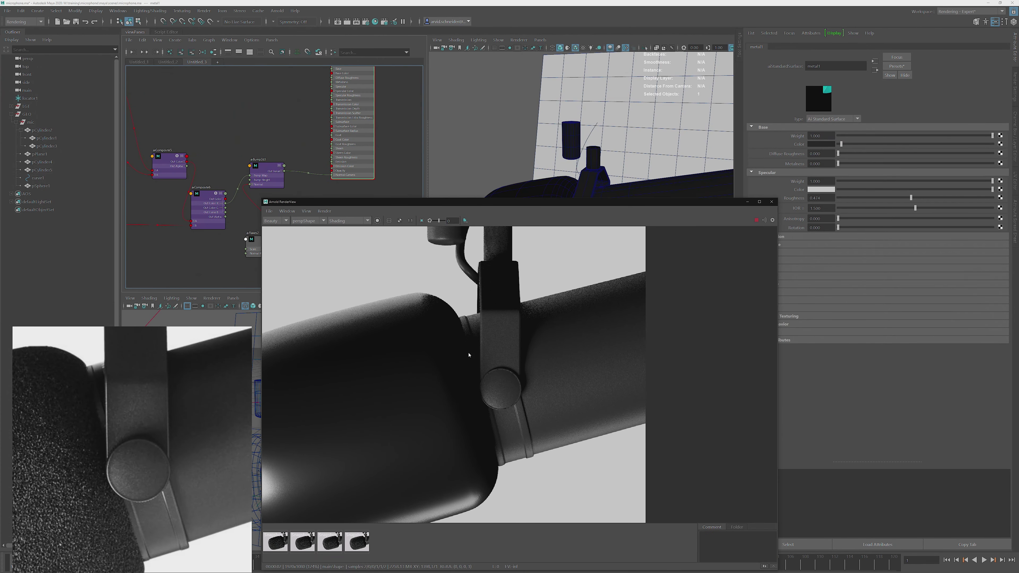
pyautogui.click(421, 220)
pyautogui.moveTo(469, 355); pyautogui.dragTo(561, 466)
pyautogui.moveTo(683, 203); pyautogui.dragTo(640, 192)
# Set the metal's Coat Weight to about 0.06 and Coat Roughness to about 0.47, checking a region along the tube's lower edge.
pyautogui.click(766, 253)
pyautogui.moveTo(838, 261); pyautogui.dragTo(867, 264)
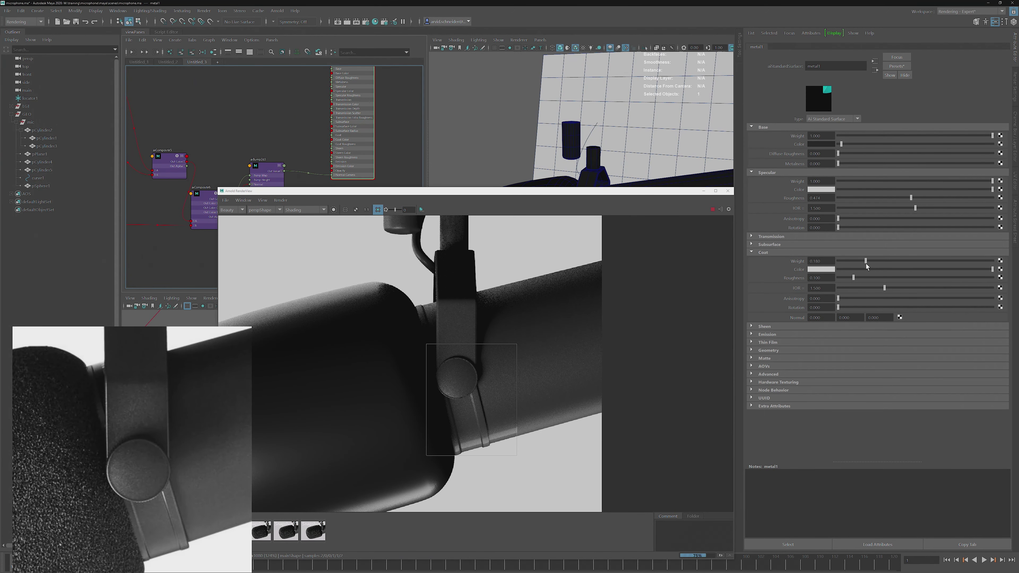
pyautogui.moveTo(462, 483); pyautogui.dragTo(601, 378)
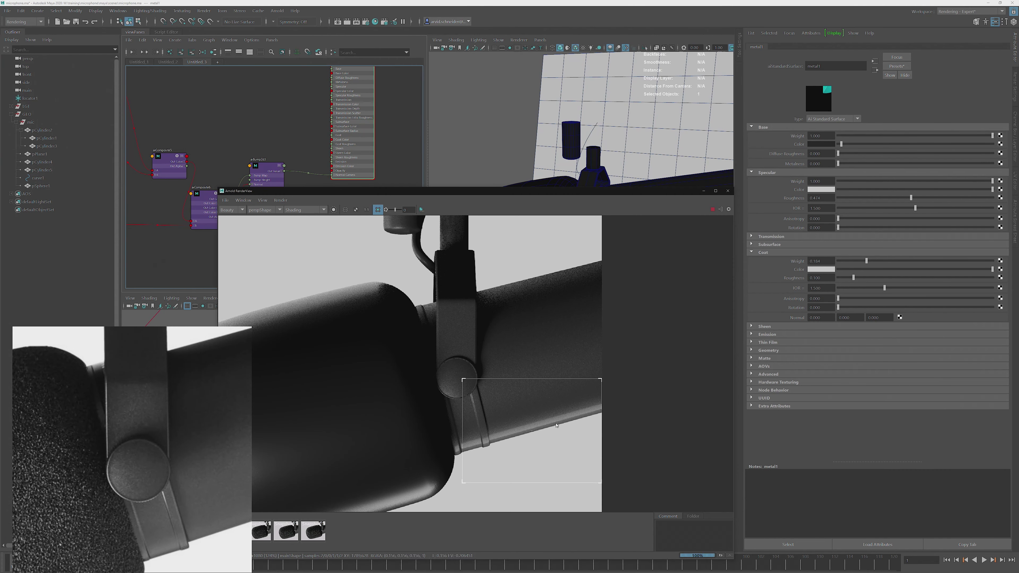
pyautogui.moveTo(863, 276); pyautogui.dragTo(847, 263)
pyautogui.click(611, 353)
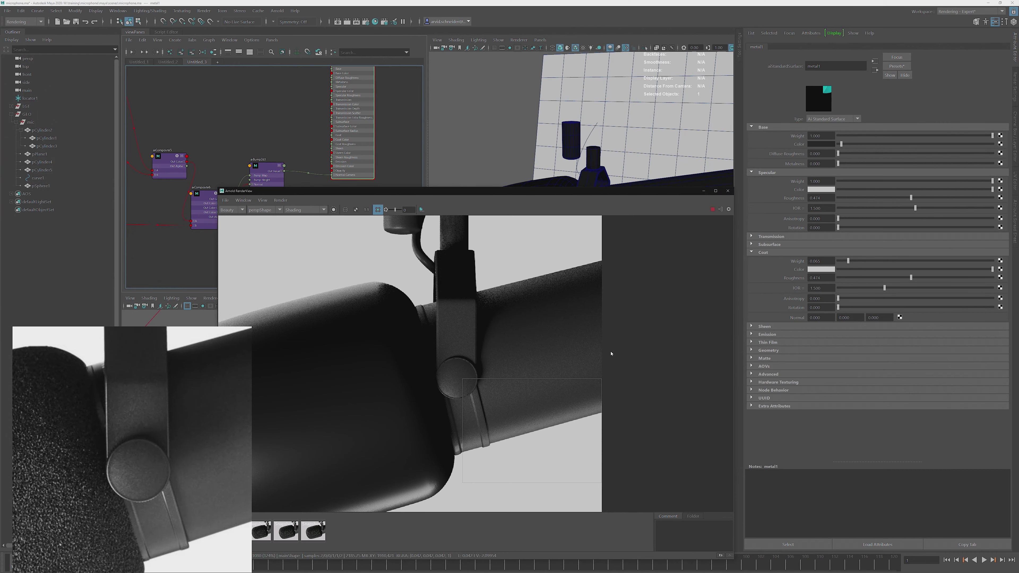
# Lower the metal's Specular Roughness to about 0.42 using a region around the knob, and render the whole microphone.
pyautogui.moveTo(428, 343); pyautogui.dragTo(500, 464)
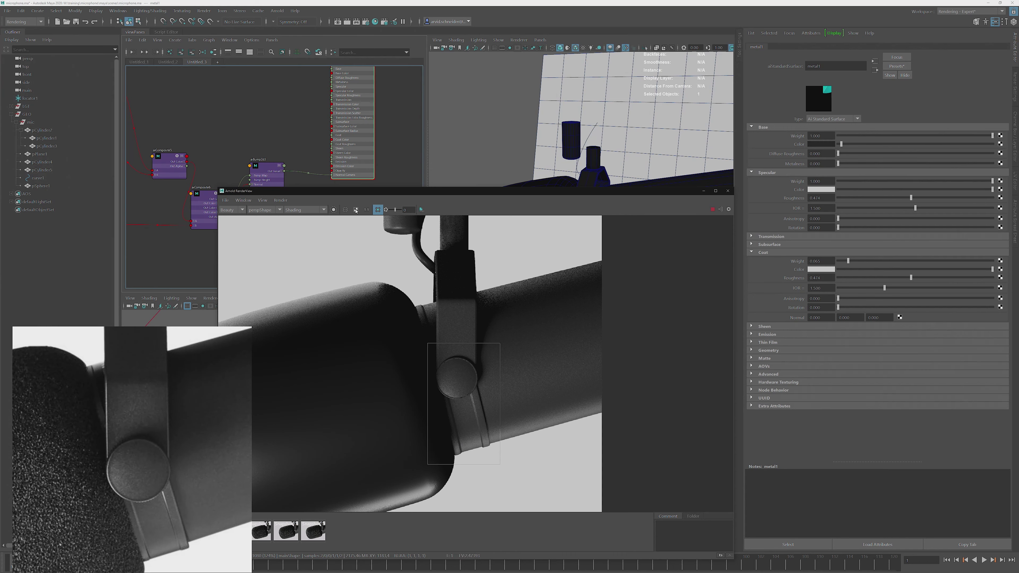
pyautogui.click(366, 209)
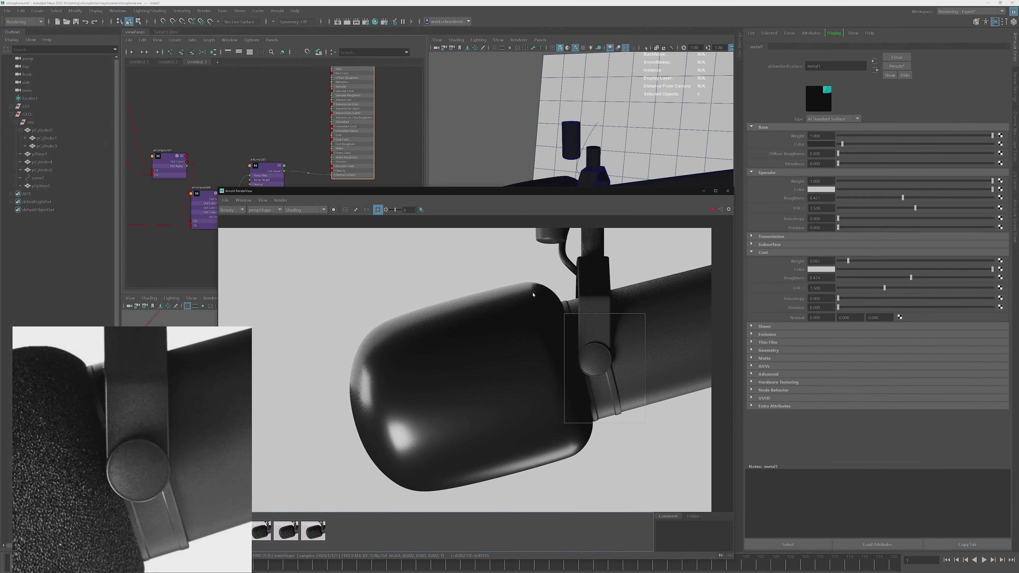
pyautogui.click(443, 377)
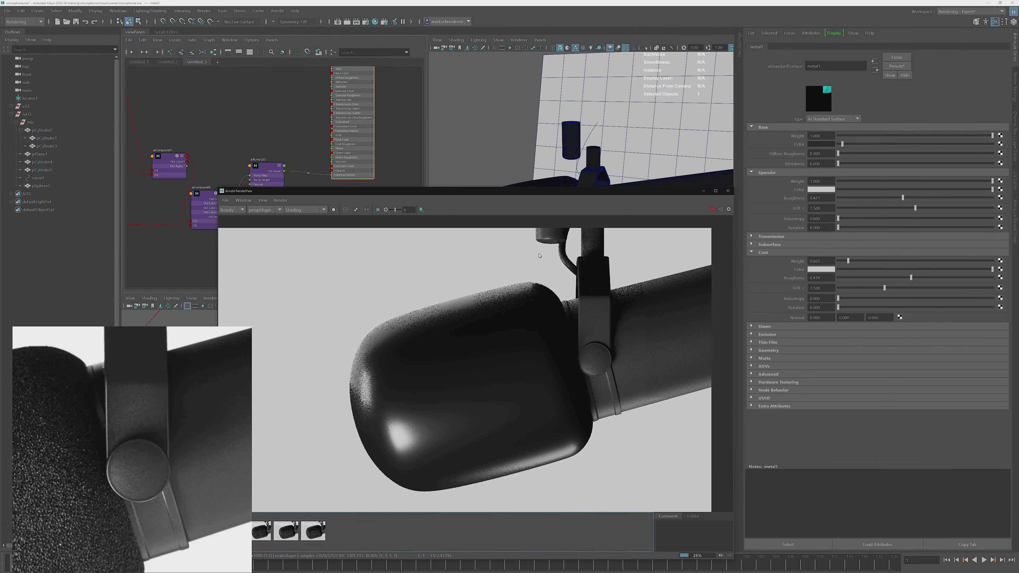
pyautogui.moveTo(629, 319); pyautogui.dragTo(452, 357, button='middle')
pyautogui.moveTo(278, 425); pyautogui.dragTo(414, 385, button='middle')
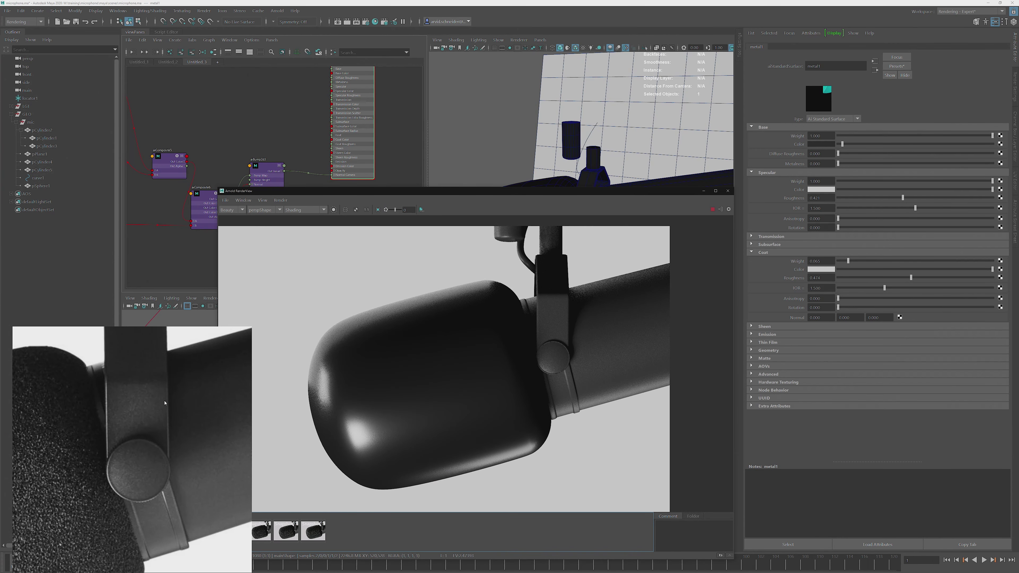
# Bring the foam head into view in the reference photo and compare it with the stored render snapshots.
pyautogui.click(139, 432)
pyautogui.moveTo(170, 422); pyautogui.dragTo(266, 361, button='right')
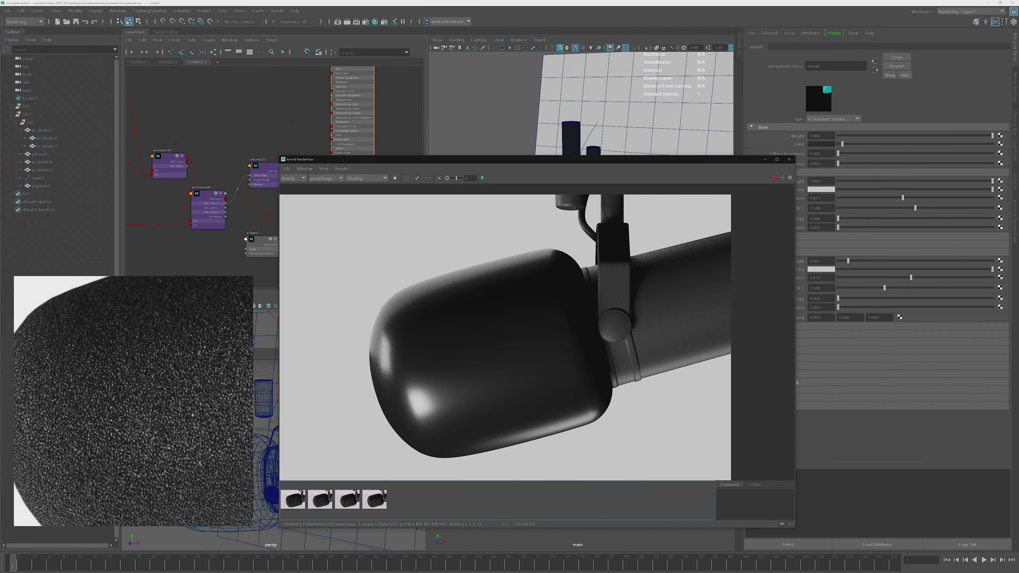
pyautogui.click(302, 494)
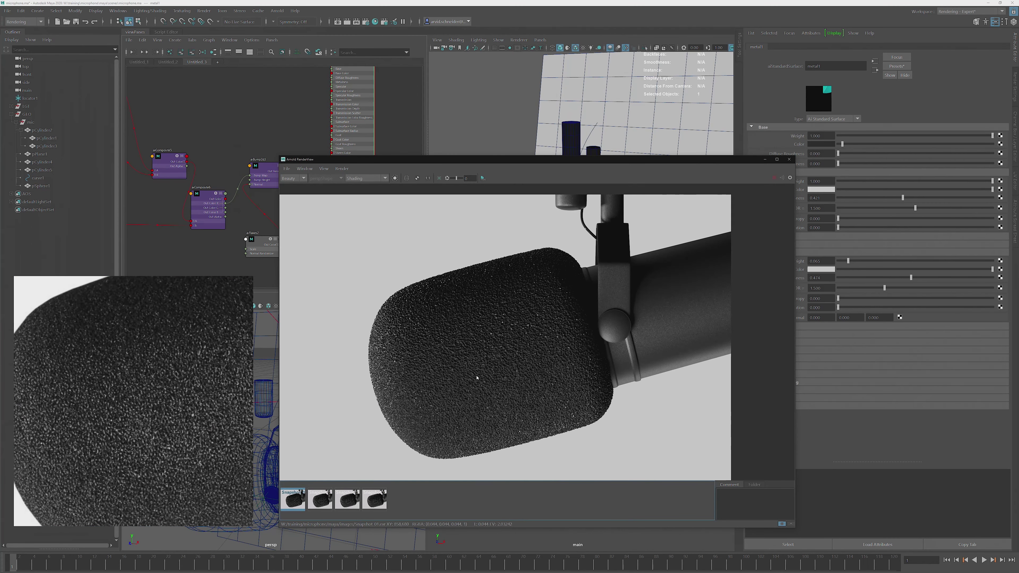
pyautogui.click(320, 500)
pyautogui.click(347, 499)
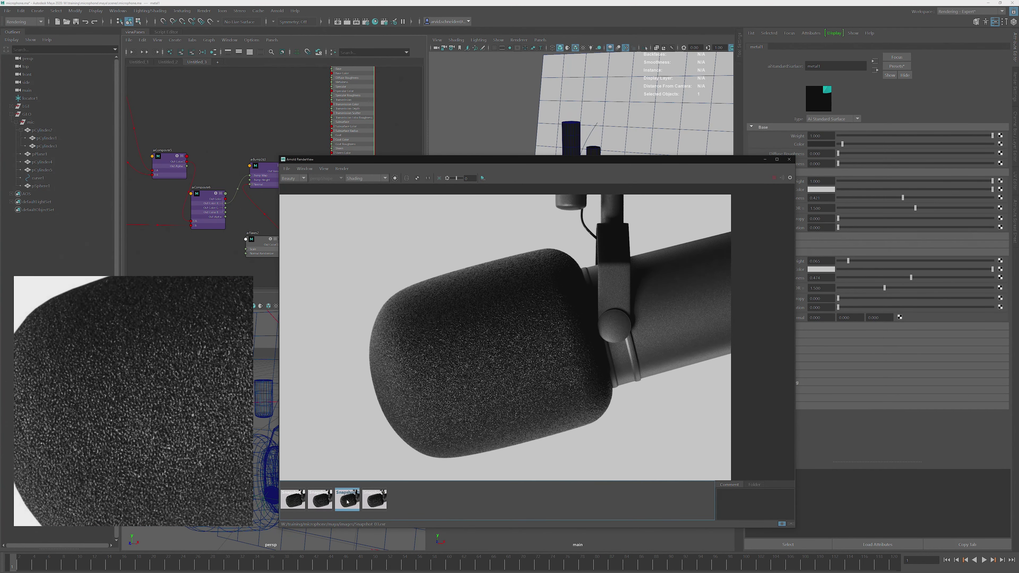
pyautogui.click(374, 503)
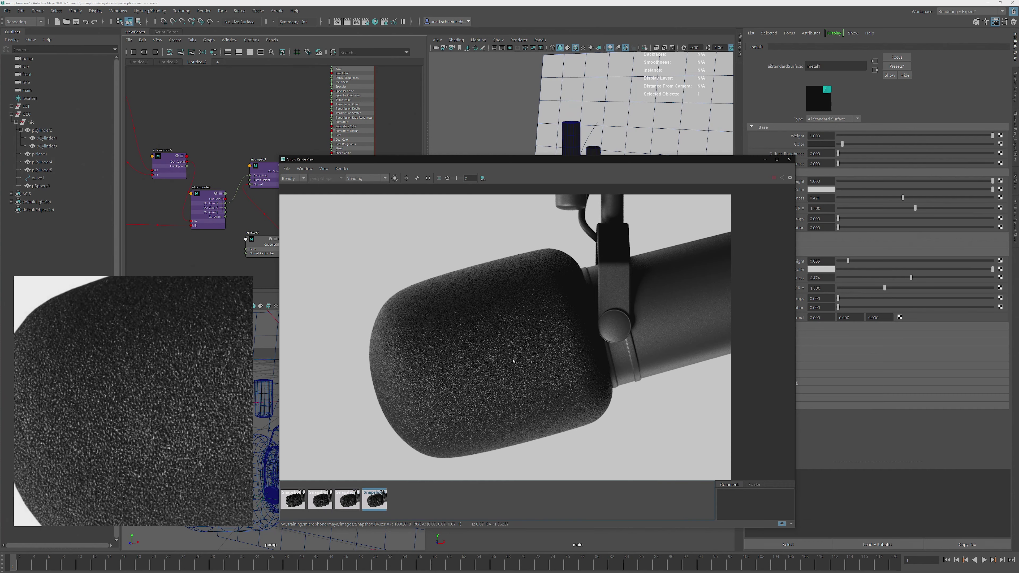
pyautogui.press('Escape')
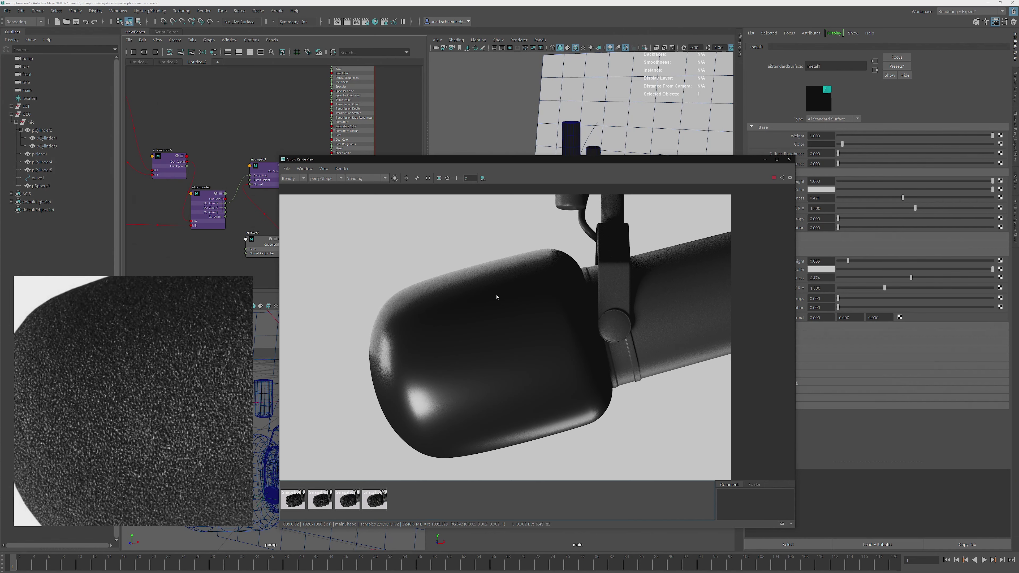
# Select the foam head, graph its foam shader network, and display the render as Wireframe to inspect the mesh.
pyautogui.click(466, 357)
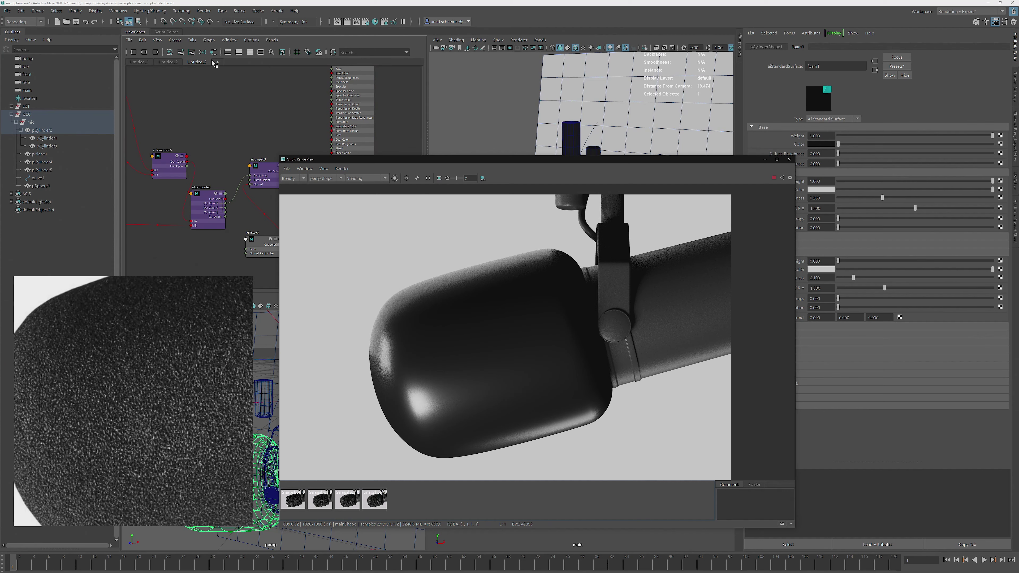
pyautogui.click(145, 53)
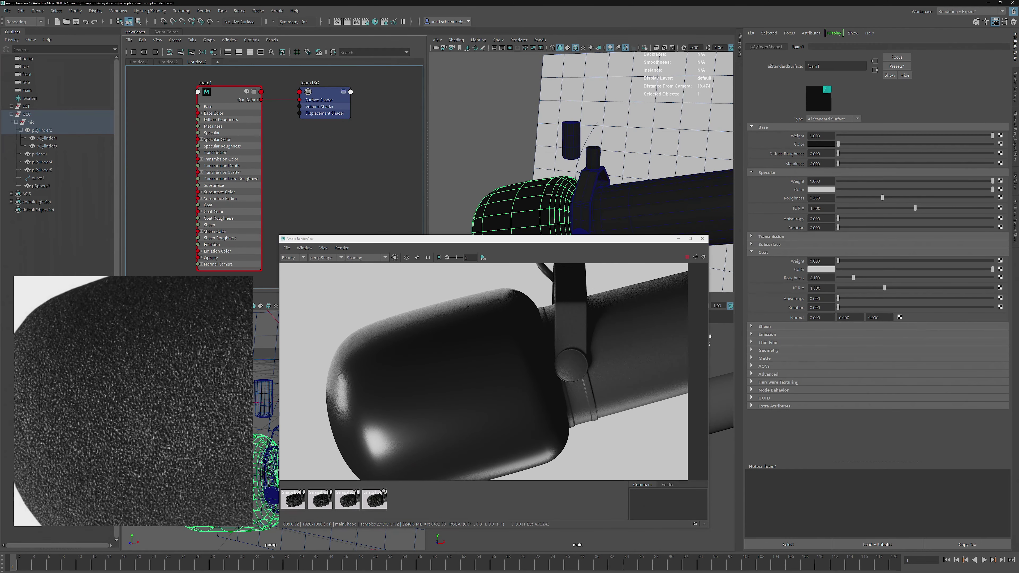
pyautogui.click(365, 257)
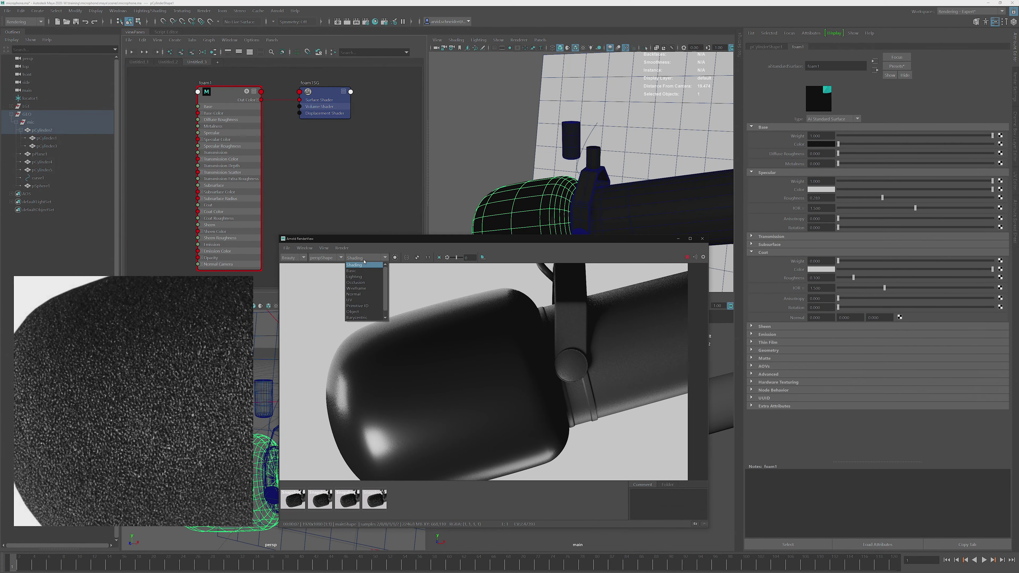
pyautogui.click(363, 285)
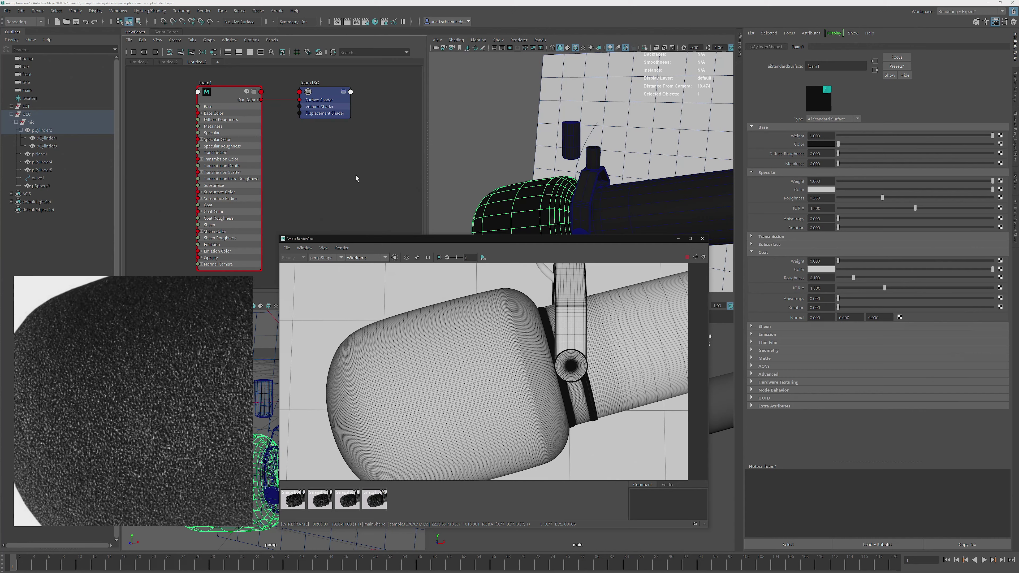
# Create an aiCellNoise node beside the foam material and preview its output on the foam head with normal shading.
pyautogui.keyDown('alt'); pyautogui.moveTo(149, 144); pyautogui.dragTo(300, 131, button='middle'); pyautogui.keyUp('alt')
pyautogui.moveTo(367, 240); pyautogui.dragTo(350, 267)
pyautogui.keyDown('alt'); pyautogui.moveTo(293, 168); pyautogui.dragTo(293, 168, button='middle'); pyautogui.keyUp('alt')
pyautogui.press('Tab')
pyautogui.write('cell')
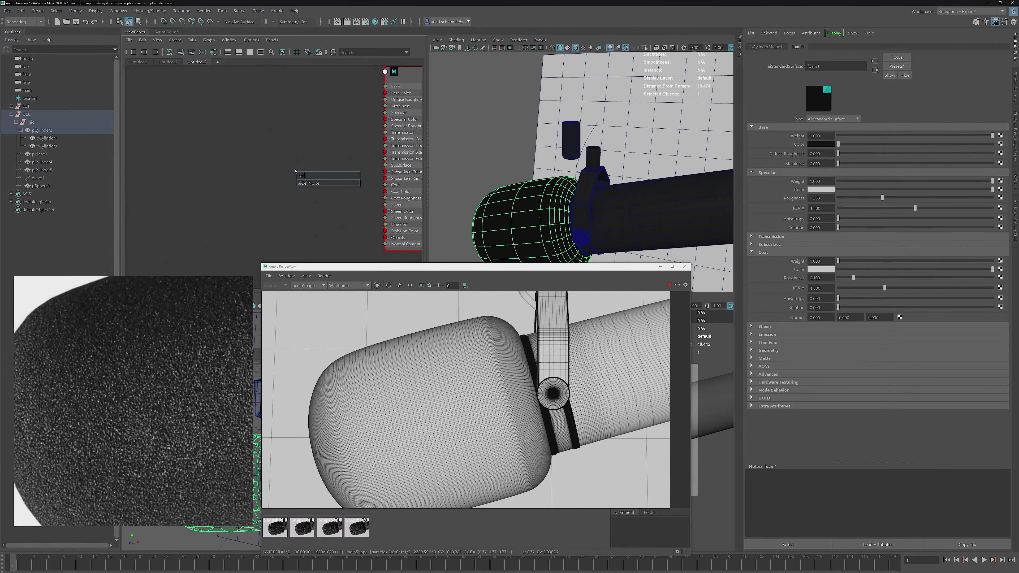
pyautogui.press('Return')
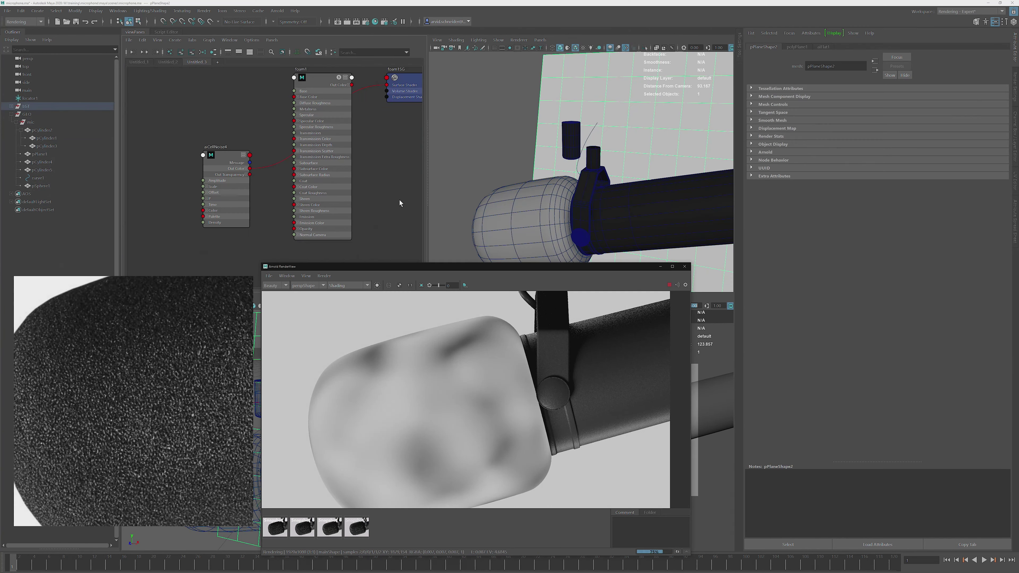
# Set the cell noise's Pattern to worley1 and its Coord Space to object.
pyautogui.click(227, 180)
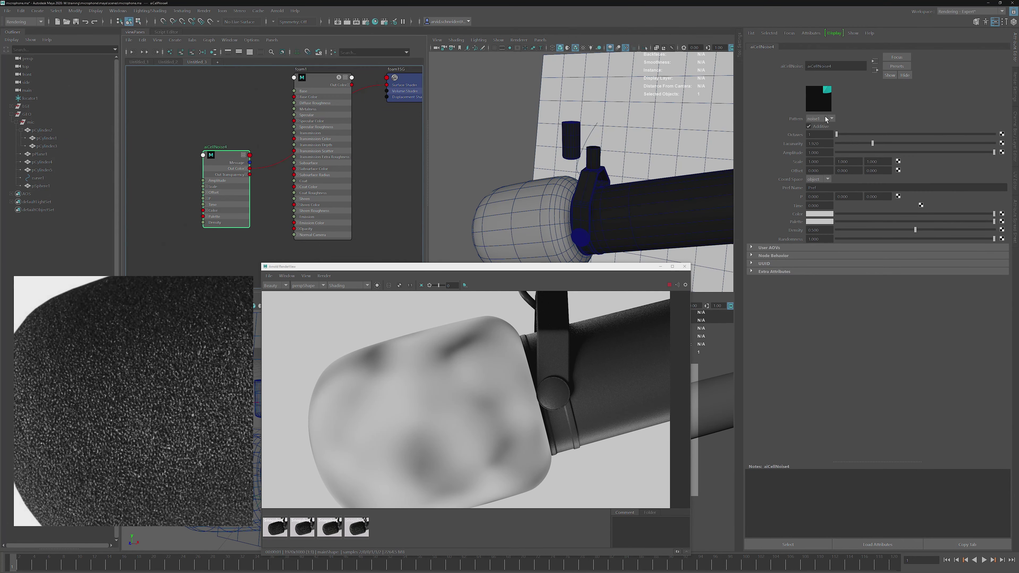
pyautogui.click(814, 119)
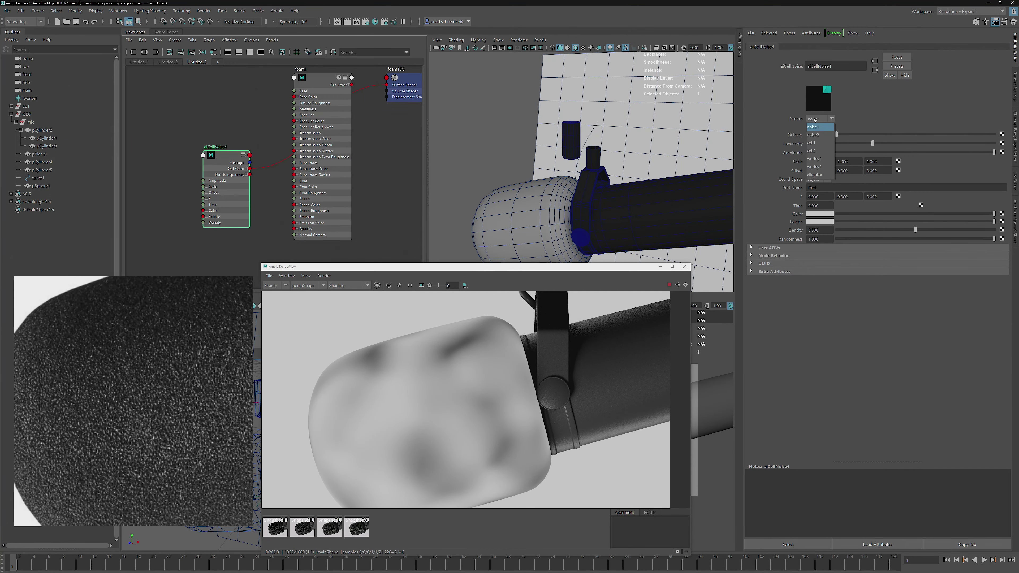
pyautogui.click(814, 159)
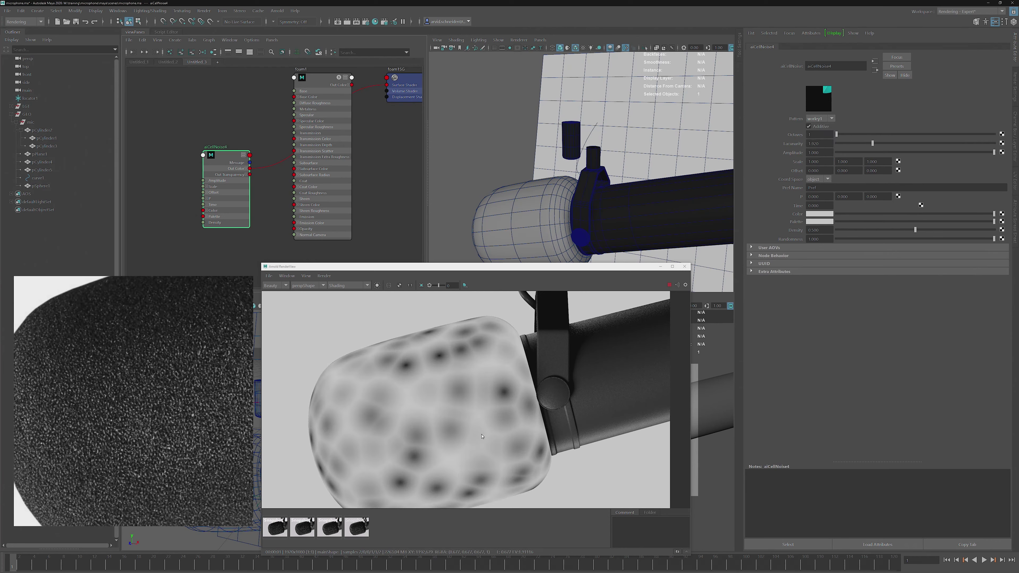
pyautogui.click(815, 179)
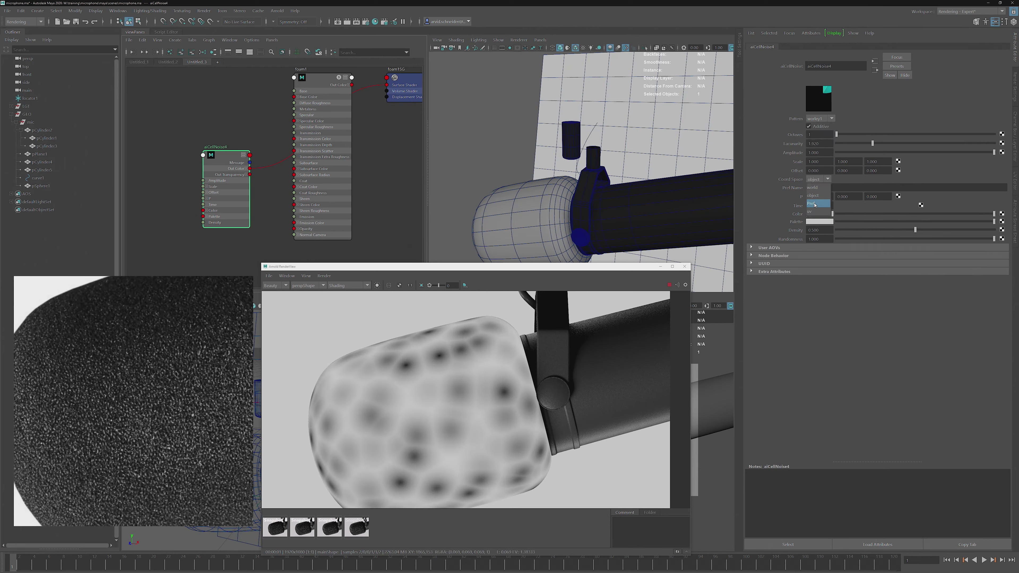
pyautogui.click(818, 196)
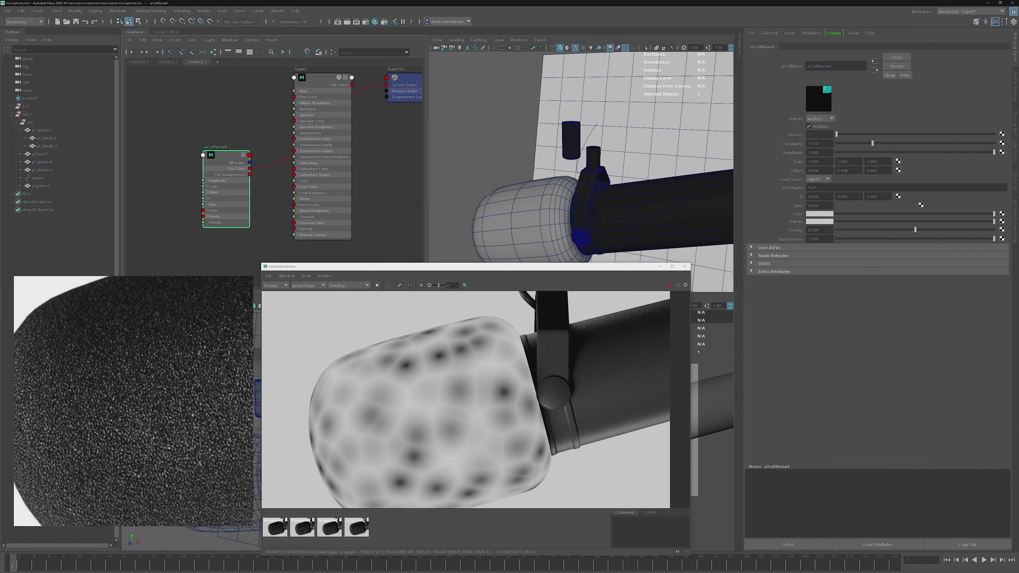
pyautogui.click(818, 179)
pyautogui.click(821, 179)
# Create an aiUserDataFloat node ahead of the cell noise in the foam shader network.
pyautogui.keyDown('alt'); pyautogui.moveTo(139, 156); pyautogui.dragTo(247, 128, button='middle'); pyautogui.keyUp('alt')
pyautogui.press('Tab')
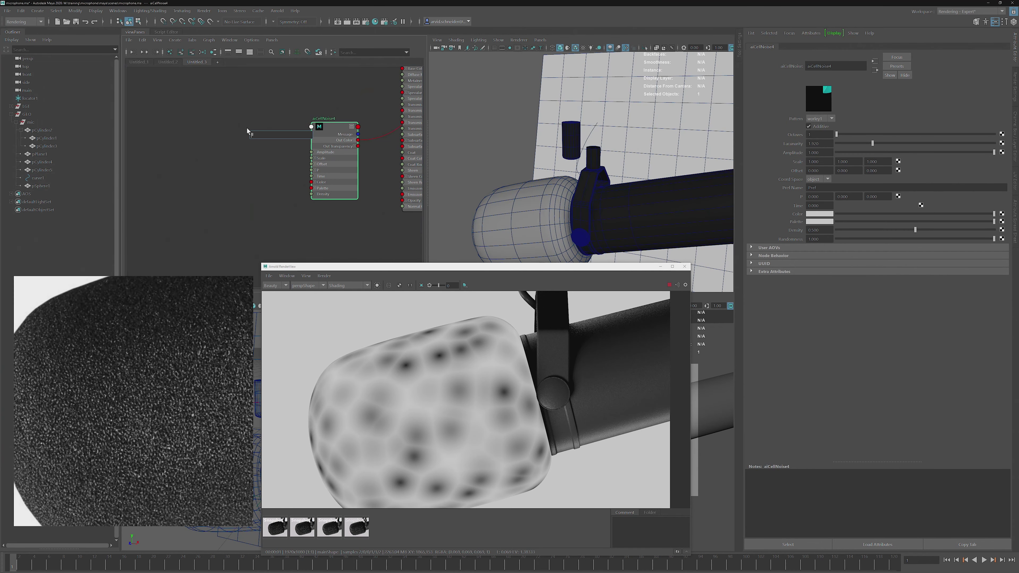
pyautogui.write('user')
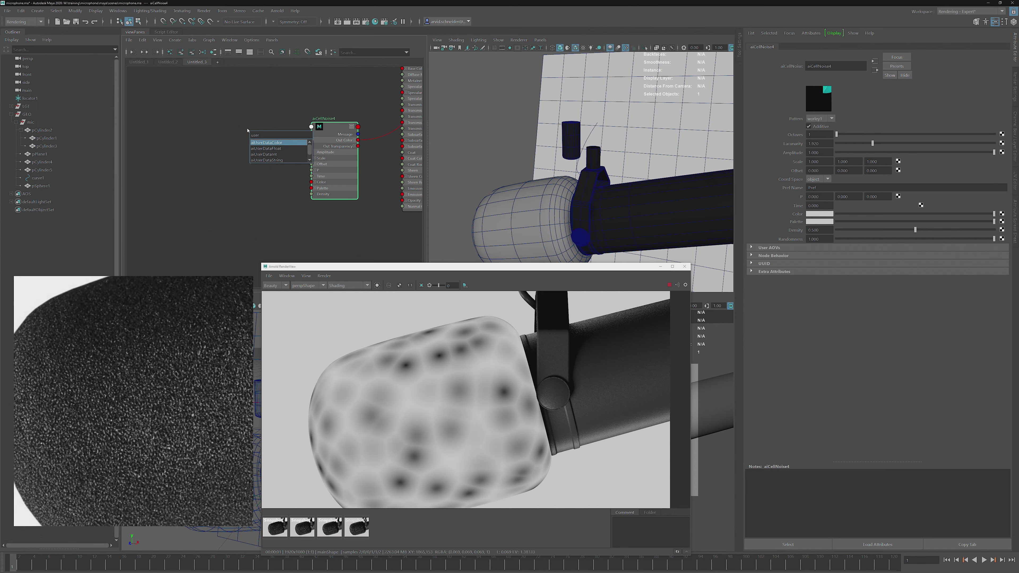
pyautogui.press('Down')
pyautogui.press('Return')
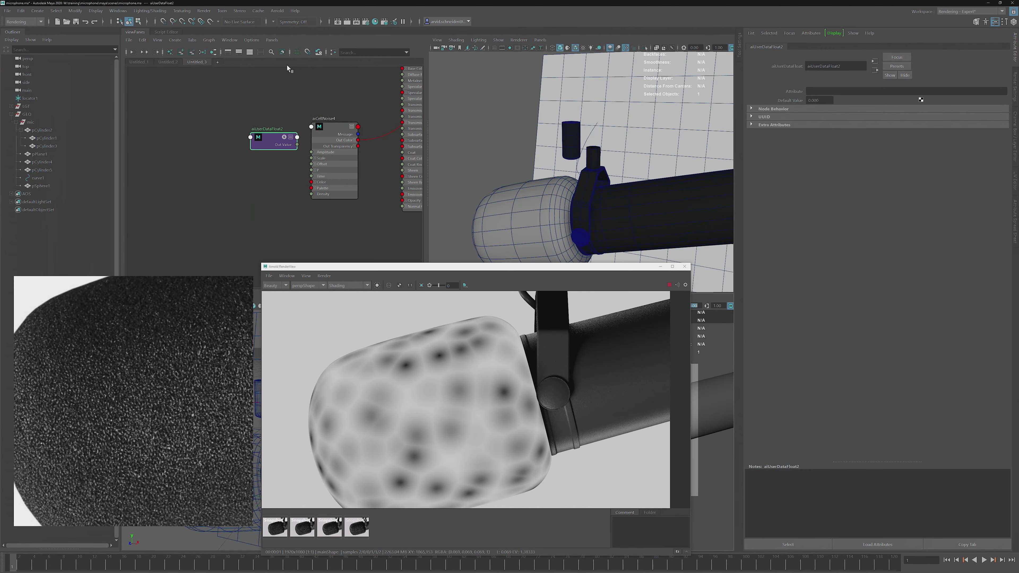
# Position the user data float beside the cell noise and connect its Out Value to the noise's Scale X, Y and Z.
pyautogui.moveTo(272, 134); pyautogui.dragTo(249, 154)
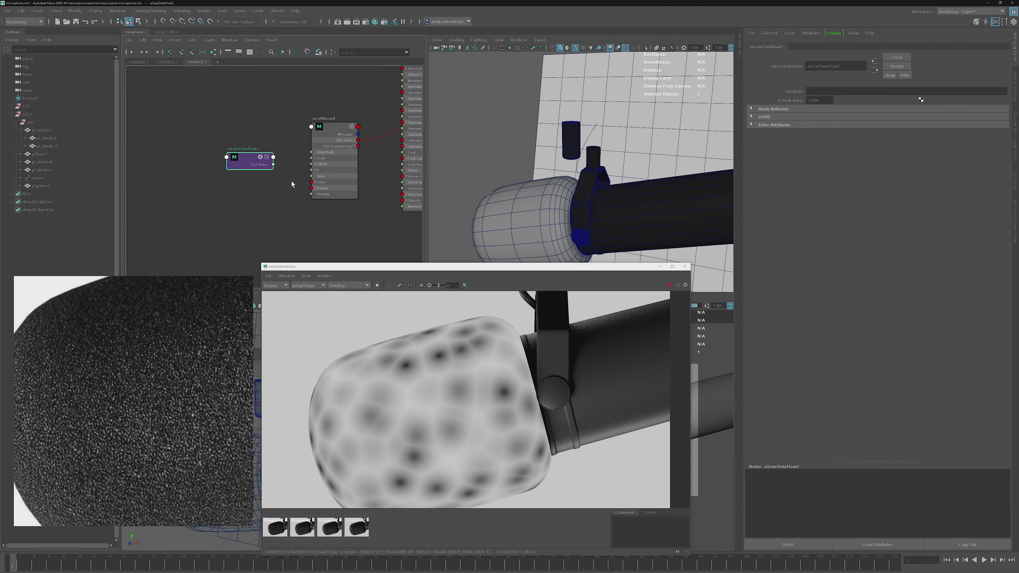
pyautogui.click(315, 158)
pyautogui.moveTo(310, 166)
pyautogui.mouseDown()
pyautogui.moveTo(315, 185)
pyautogui.moveTo(312, 176)
pyautogui.mouseUp()
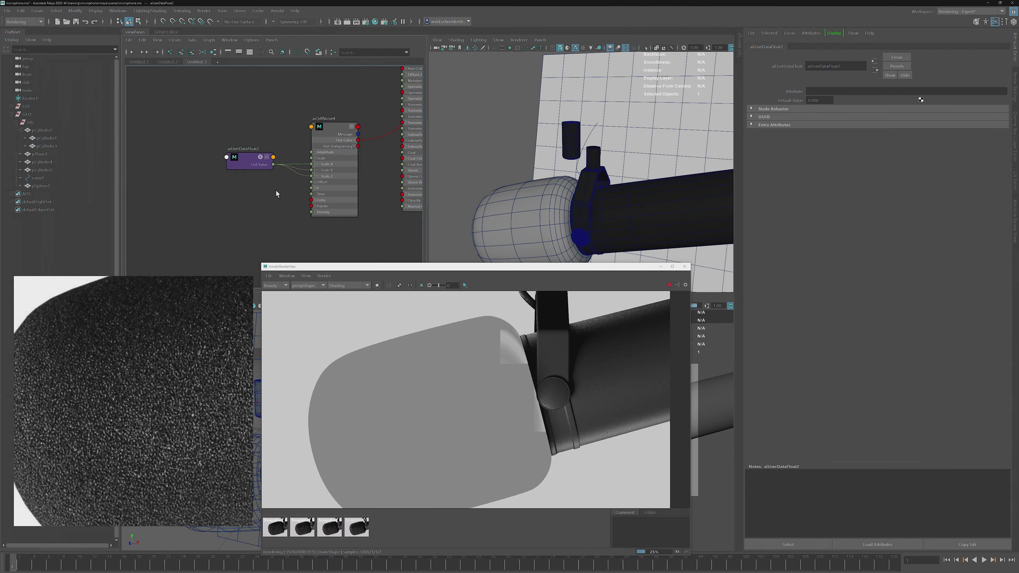
# Try Default Values of 50 and 15 on the user data float, and settle on 10 for the foam pattern.
pyautogui.click(819, 100)
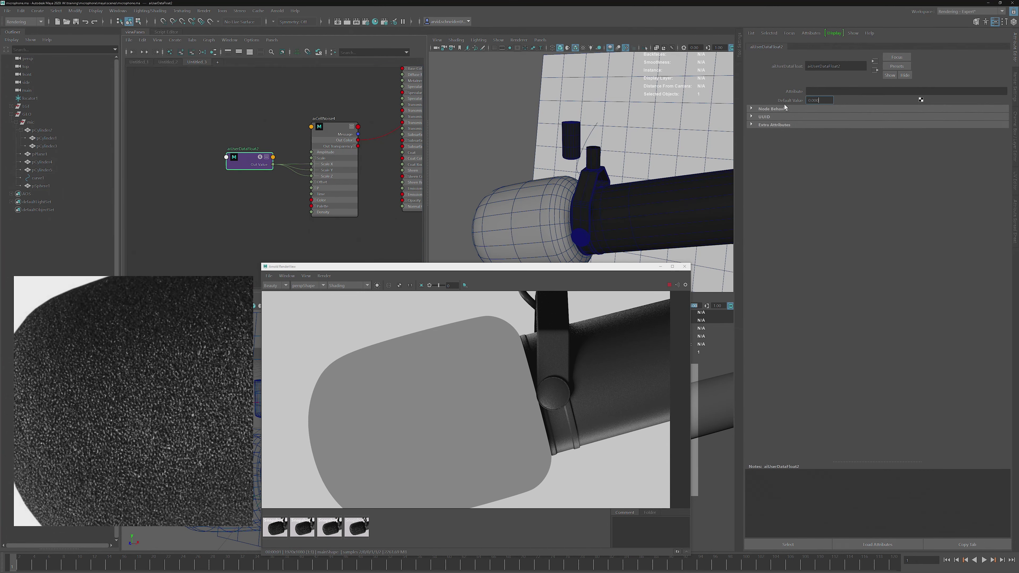
pyautogui.write('50')
pyautogui.press('Return')
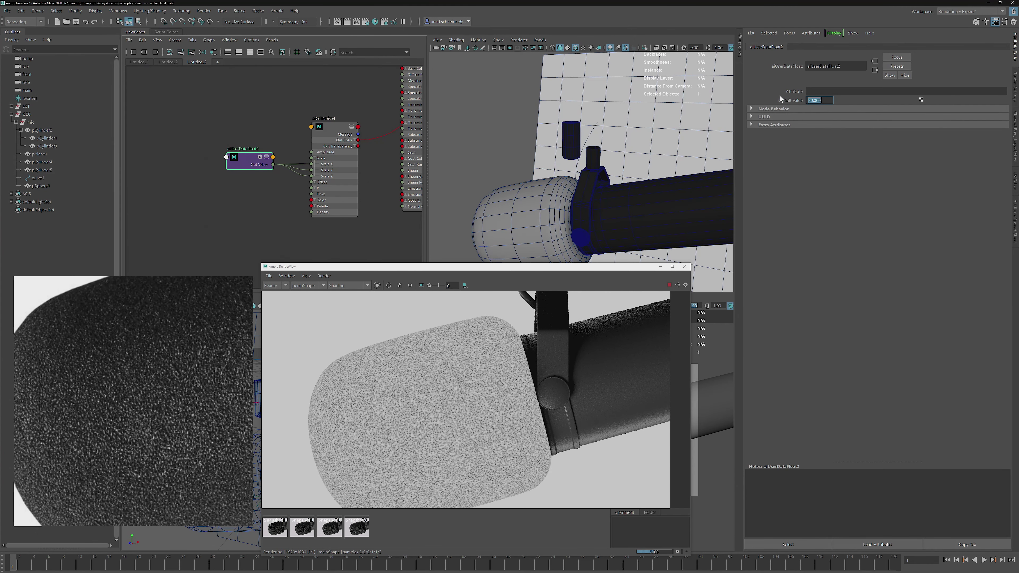
pyautogui.write('15')
pyautogui.press('Return')
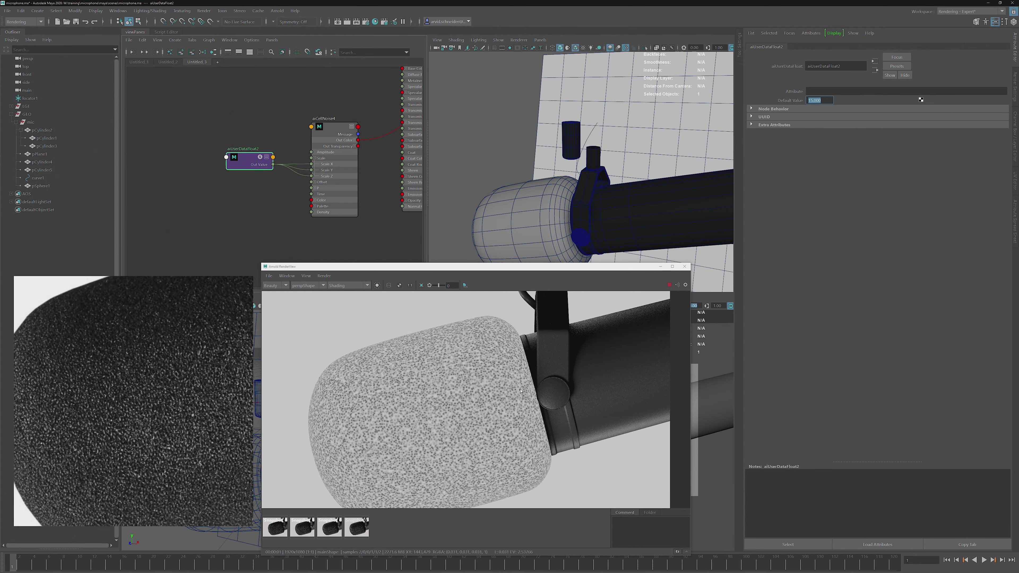
pyautogui.write('10')
pyautogui.press('Return')
# Try lower Randomness values on the cell noise to compare the pattern, and return the setting to 1.
pyautogui.moveTo(250, 162); pyautogui.dragTo(204, 164)
pyautogui.moveTo(330, 132); pyautogui.dragTo(297, 136)
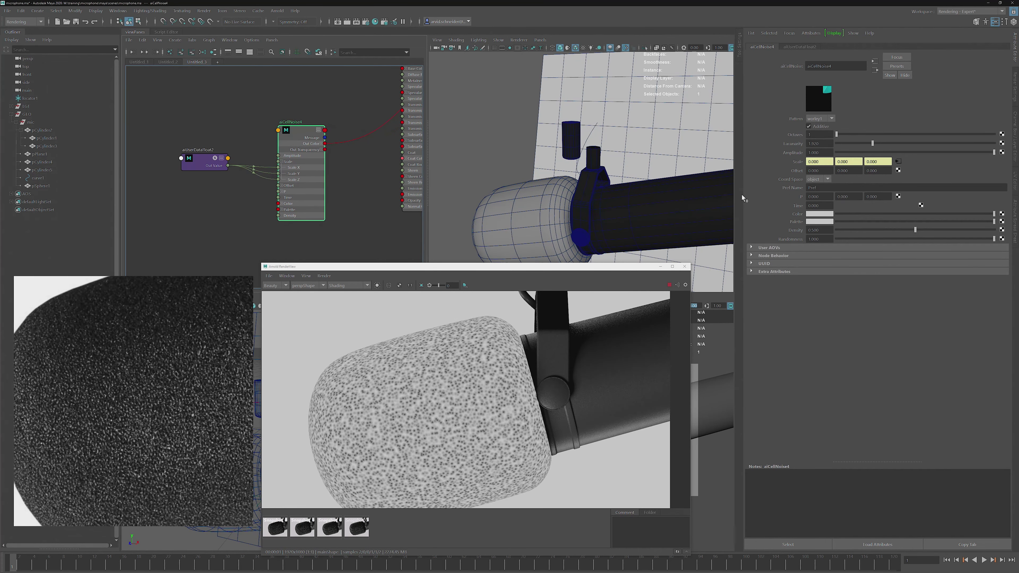
pyautogui.click(897, 240)
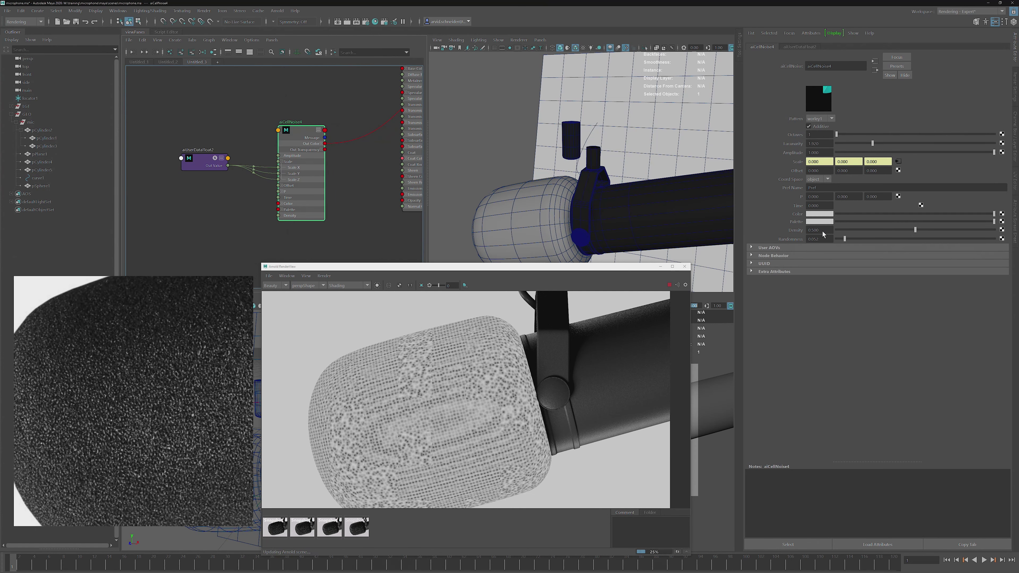
pyautogui.moveTo(895, 238); pyautogui.dragTo(962, 239)
pyautogui.click(994, 240)
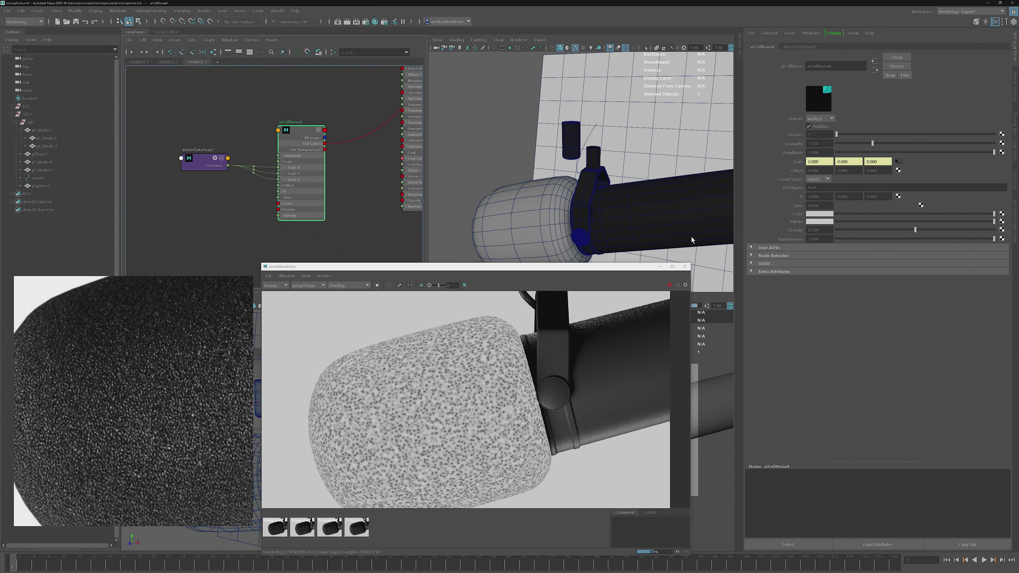
# Move the user data float and cell noise nodes farther from the foam material to free space between them.
pyautogui.moveTo(202, 172); pyautogui.dragTo(167, 172)
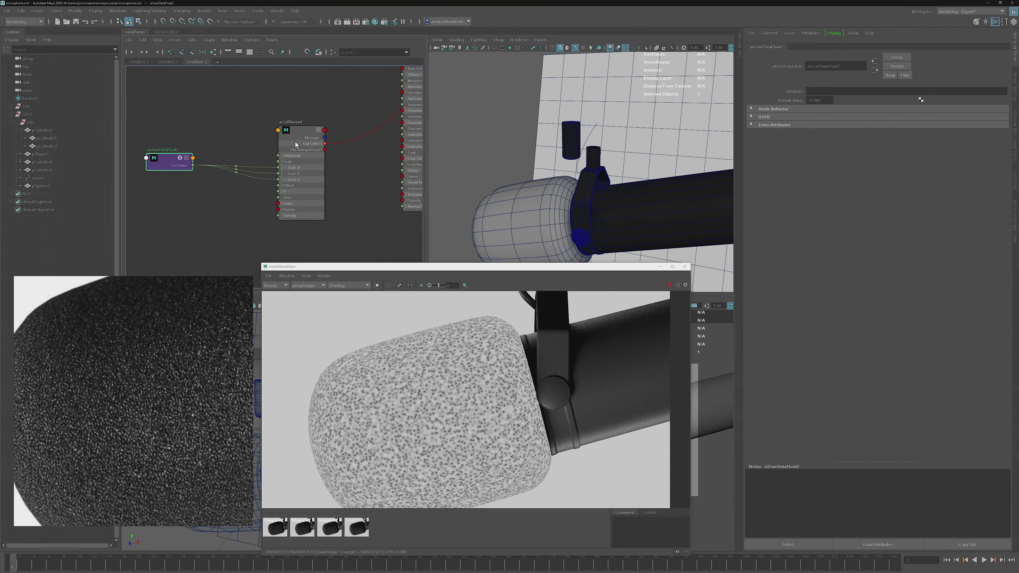
pyautogui.moveTo(295, 144); pyautogui.dragTo(266, 140)
pyautogui.moveTo(366, 160)
pyautogui.keyDown('alt'); pyautogui.mouseDown(button='right')
pyautogui.moveTo(351, 159)
pyautogui.moveTo(359, 160)
pyautogui.mouseUp(button='right'); pyautogui.keyUp('alt')
pyautogui.keyDown('alt'); pyautogui.moveTo(300, 182); pyautogui.dragTo(347, 156, button='middle'); pyautogui.keyUp('alt')
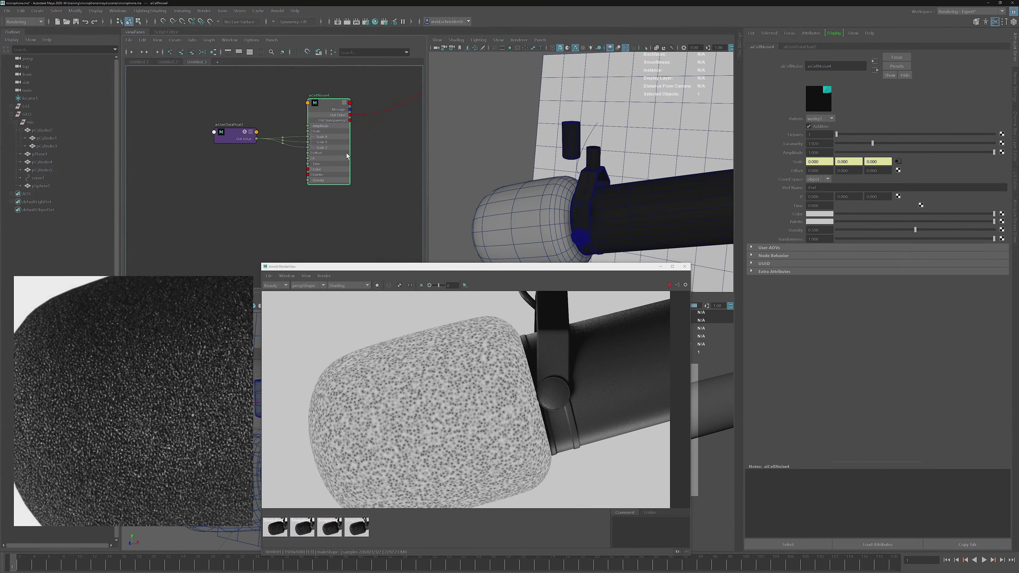
pyautogui.moveTo(316, 165); pyautogui.dragTo(321, 167)
pyautogui.moveTo(325, 108); pyautogui.dragTo(283, 110)
pyautogui.click(283, 110)
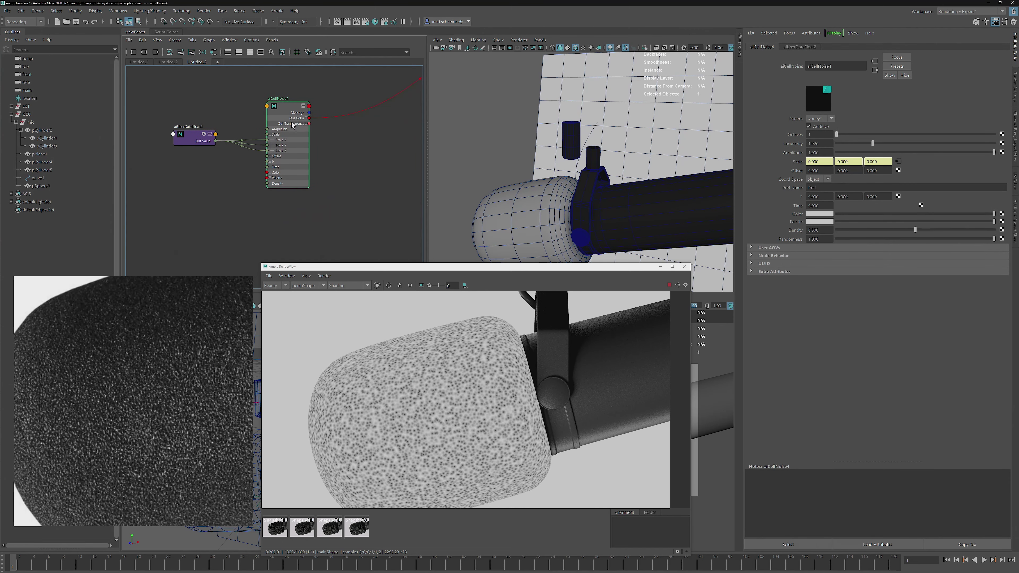
# Duplicate the cell noise node and place the copy below the original.
pyautogui.click(328, 146)
pyautogui.hotkey('ctrl', 'd')
pyautogui.moveTo(268, 221); pyautogui.dragTo(283, 216)
pyautogui.keyDown('alt'); pyautogui.moveTo(262, 211); pyautogui.dragTo(260, 183, button='middle'); pyautogui.keyUp('alt')
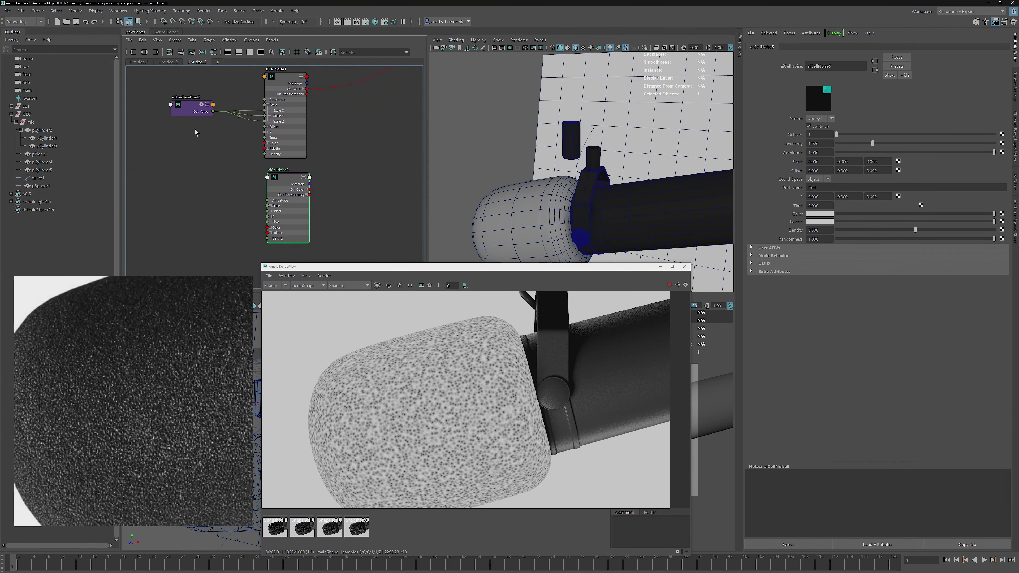
# Connect the user data float's Out Value to Scale X, Y and Z of the duplicated cell noise.
pyautogui.moveTo(213, 111); pyautogui.dragTo(270, 206)
pyautogui.click(270, 206)
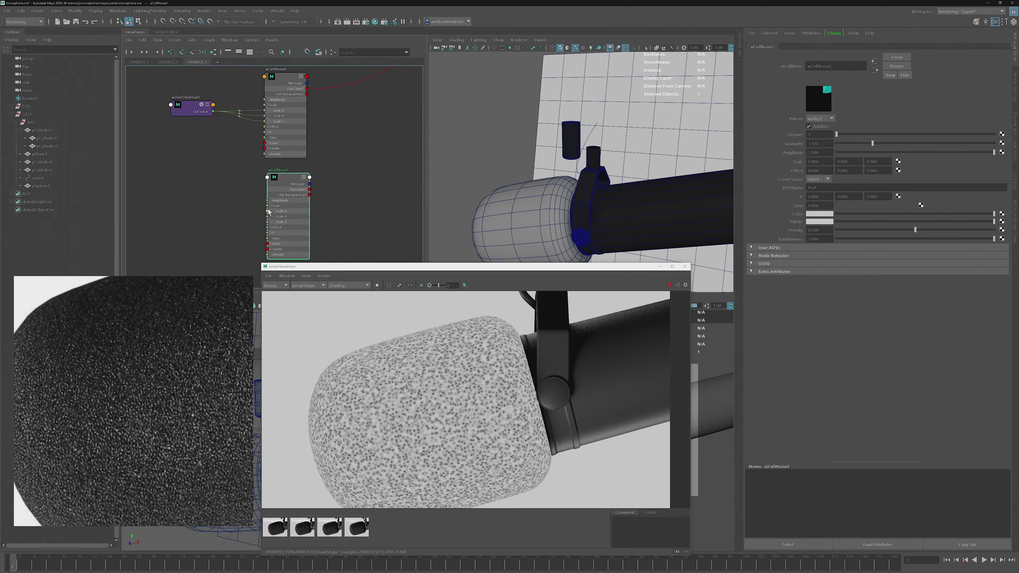
pyautogui.moveTo(214, 112); pyautogui.dragTo(267, 211)
pyautogui.moveTo(214, 114); pyautogui.dragTo(267, 216)
pyautogui.moveTo(213, 112); pyautogui.dragTo(267, 222)
# Create an aiComposite node between the cell noises and the foam material.
pyautogui.click(361, 159)
pyautogui.press('Tab')
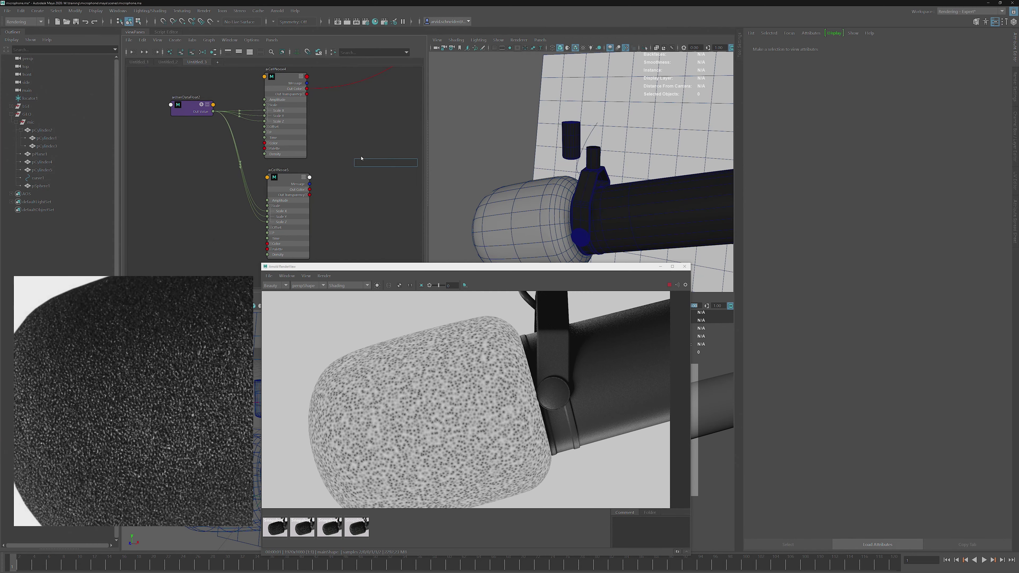
pyautogui.write('com')
pyautogui.press('Down')
pyautogui.press('Down')
pyautogui.press('Down')
pyautogui.press('Down')
pyautogui.press('Down')
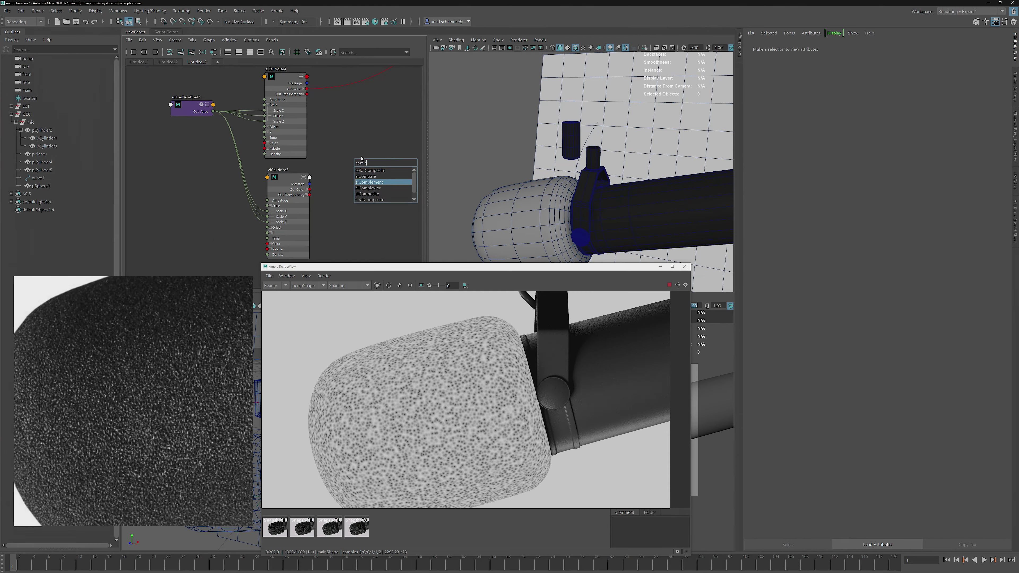
pyautogui.press('Return')
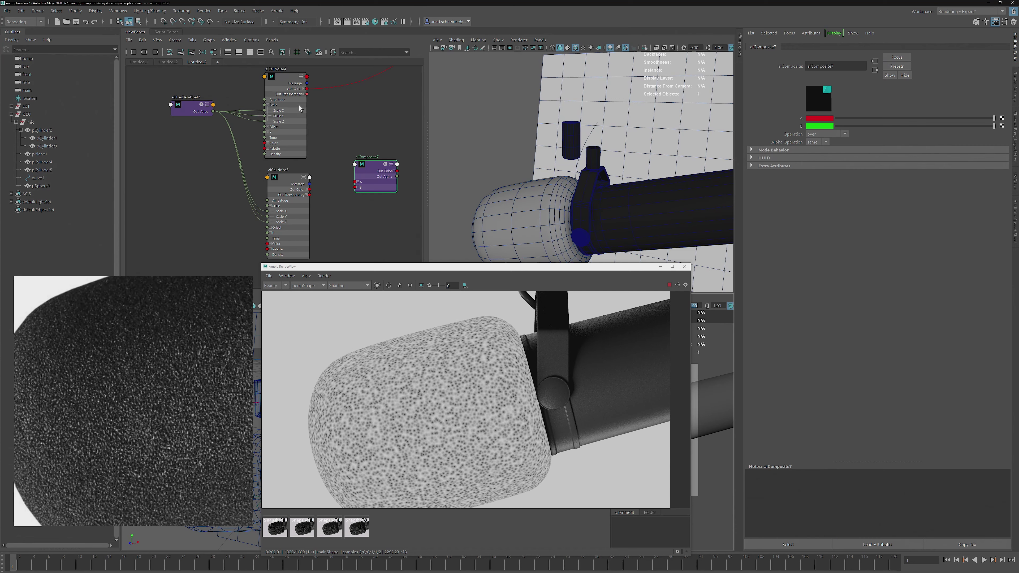
# Connect both cell noise colors to the composite's A and B inputs, and replace the previewed noise with the composite's Out Color.
pyautogui.moveTo(364, 168); pyautogui.dragTo(362, 157)
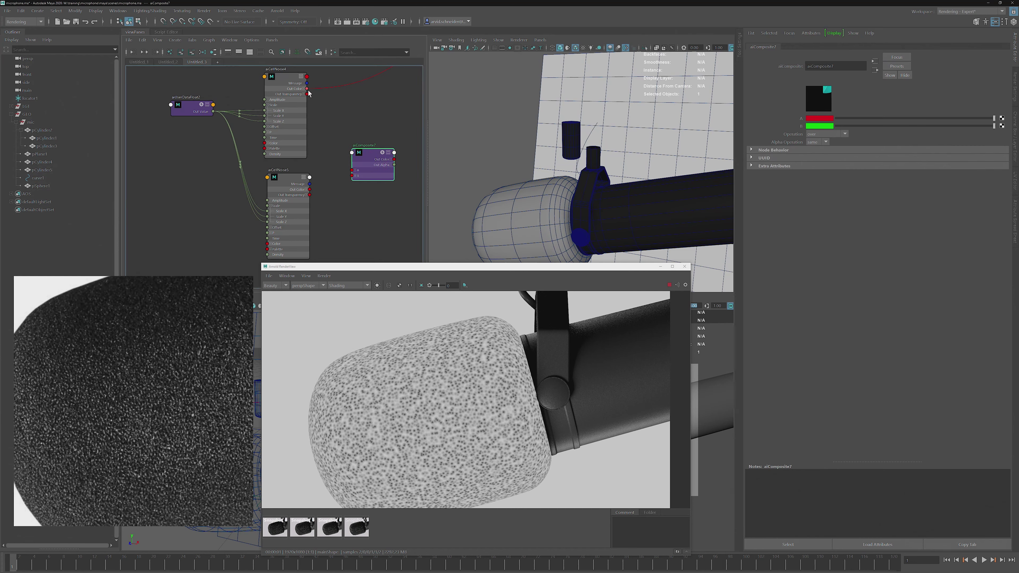
pyautogui.moveTo(307, 89); pyautogui.dragTo(352, 175)
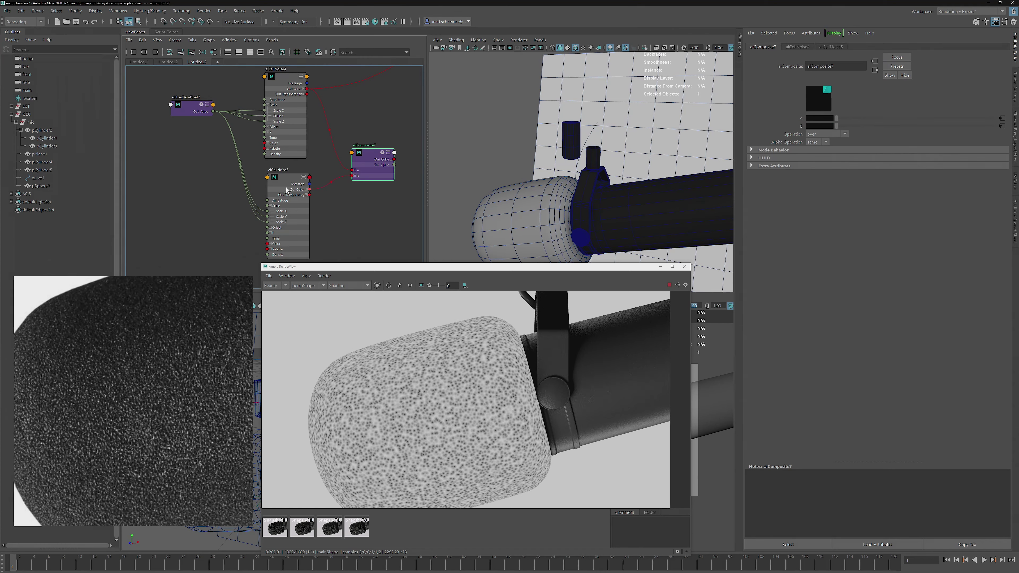
pyautogui.keyDown('alt'); pyautogui.moveTo(403, 145); pyautogui.dragTo(335, 205, button='middle'); pyautogui.keyUp('alt')
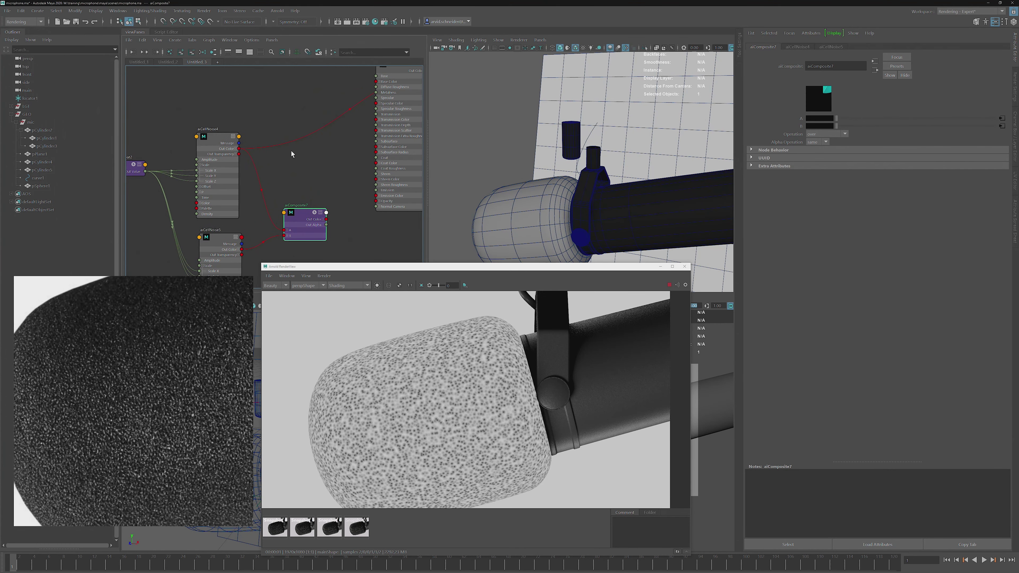
pyautogui.moveTo(285, 144); pyautogui.dragTo(326, 218)
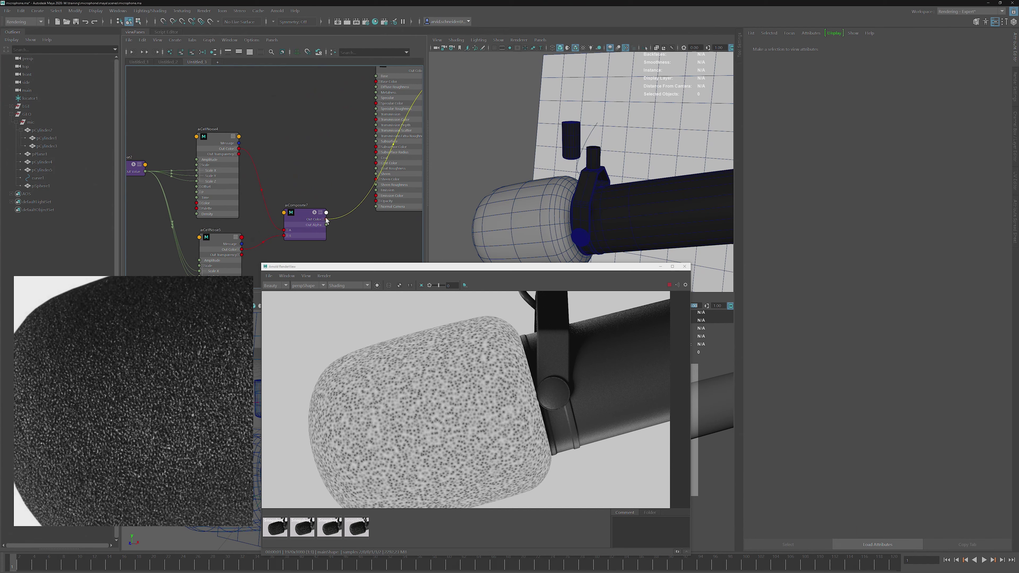
pyautogui.keyDown('alt'); pyautogui.moveTo(296, 159); pyautogui.dragTo(327, 126, button='middle'); pyautogui.keyUp('alt')
# Set the composite node's Operation to min.
pyautogui.click(251, 210)
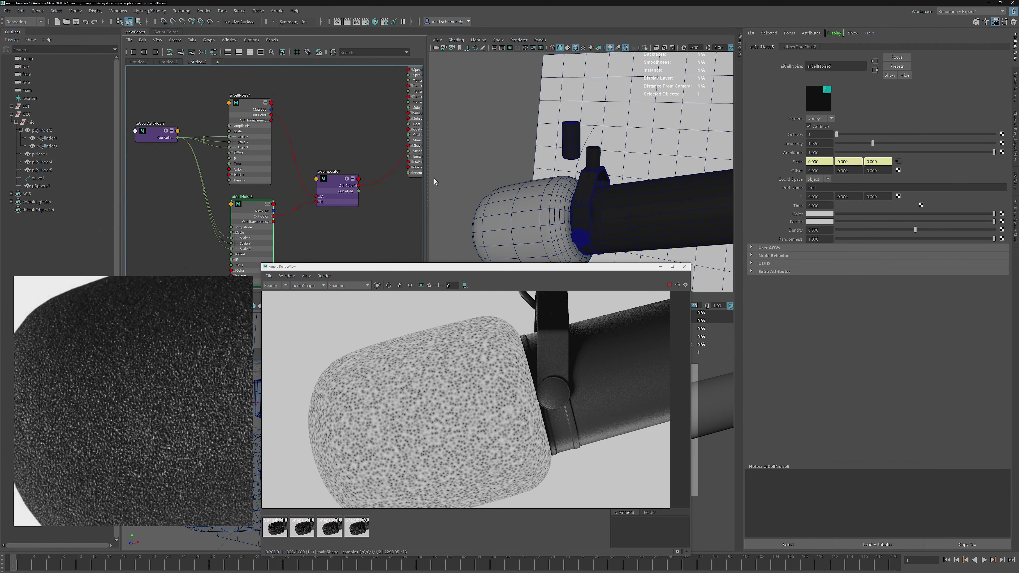
pyautogui.click(355, 192)
pyautogui.click(820, 133)
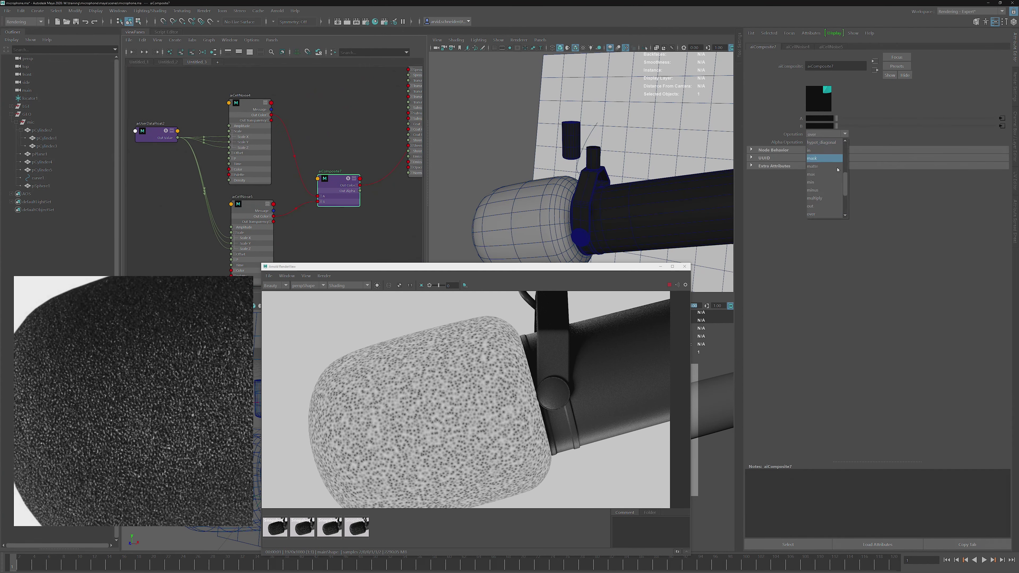
pyautogui.click(822, 182)
# Adjust the Offset values of the duplicated cell noise, and limit rendering to a small crop region on the foam head.
pyautogui.click(248, 209)
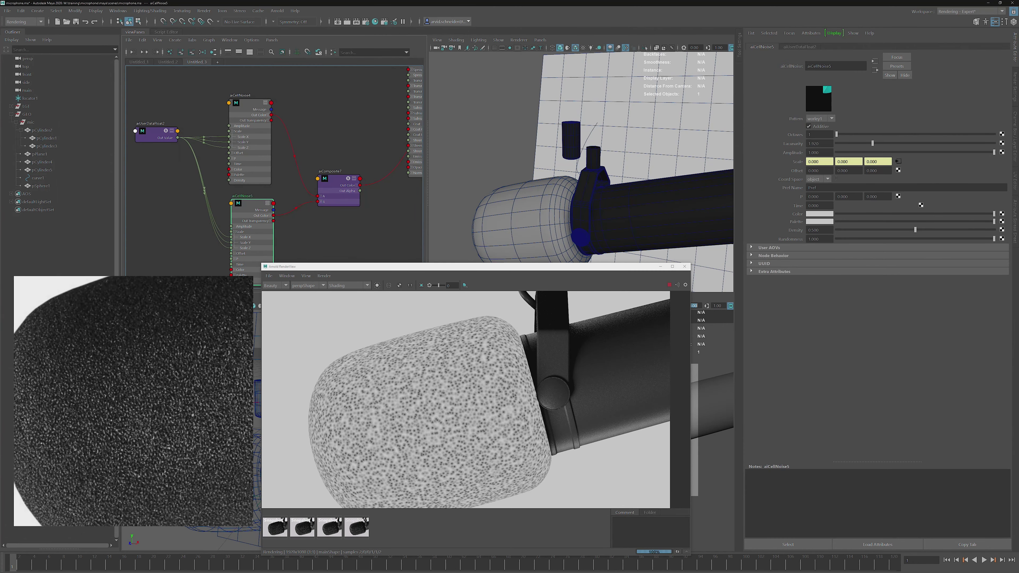
pyautogui.keyDown('ctrl'); pyautogui.moveTo(811, 171); pyautogui.dragTo(908, 198); pyautogui.keyUp('ctrl')
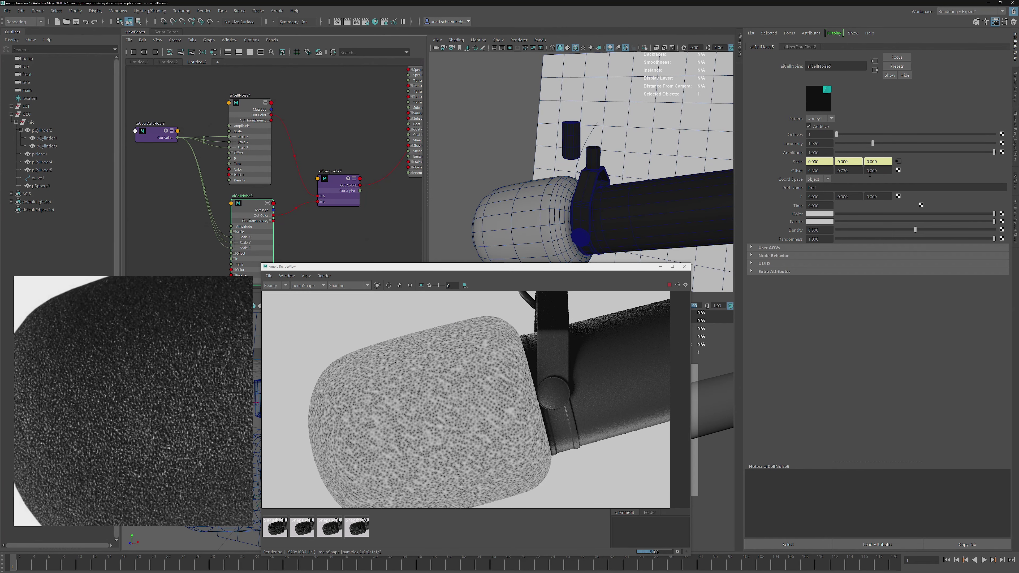
pyautogui.keyDown('shift'); pyautogui.moveTo(383, 382); pyautogui.dragTo(476, 467); pyautogui.keyUp('shift')
pyautogui.keyDown('ctrl'); pyautogui.moveTo(875, 170); pyautogui.dragTo(917, 178); pyautogui.keyUp('ctrl')
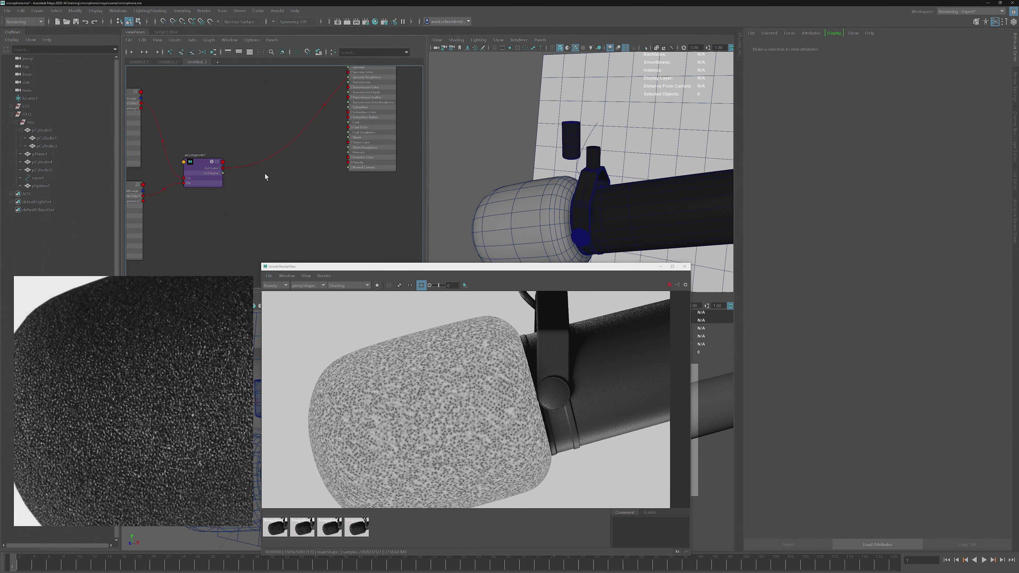
# Connect the composite's Out Color R to the foam shading group's displacement, and reconnect the foam material as its surface shader.
pyautogui.keyDown('alt'); pyautogui.moveTo(294, 161); pyautogui.dragTo(276, 201, button='middle'); pyautogui.keyUp('alt')
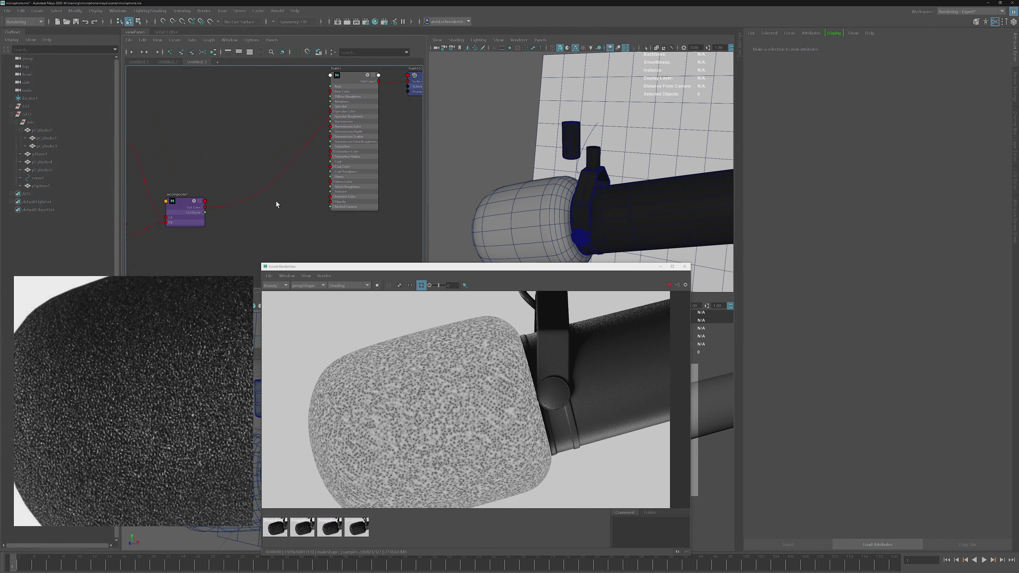
pyautogui.moveTo(371, 129); pyautogui.dragTo(347, 130)
pyautogui.moveTo(410, 89); pyautogui.dragTo(379, 156)
pyautogui.click(202, 207)
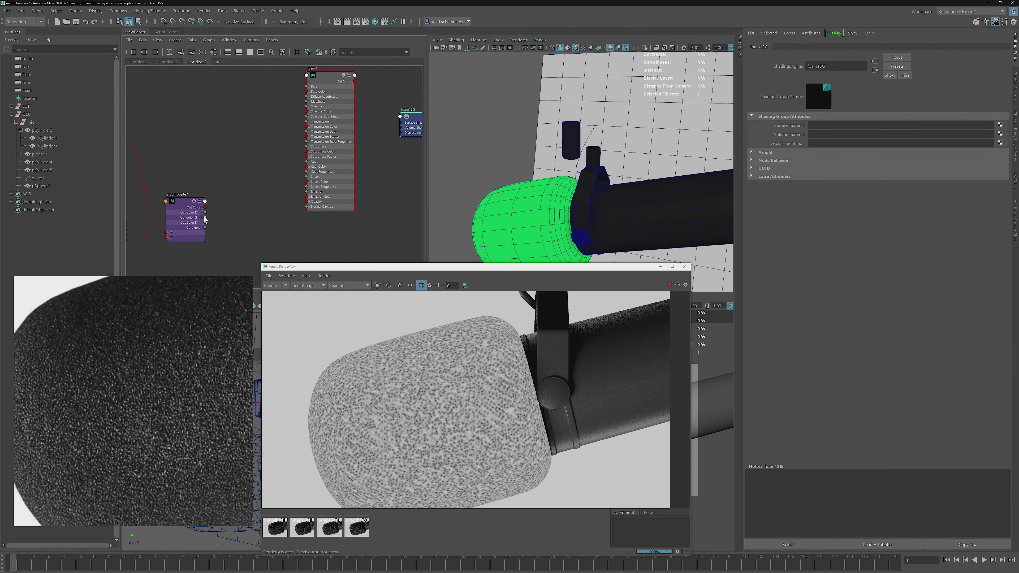
pyautogui.moveTo(205, 212); pyautogui.dragTo(400, 132)
pyautogui.keyDown('alt'); pyautogui.moveTo(381, 169); pyautogui.dragTo(346, 195, button='middle'); pyautogui.keyUp('alt')
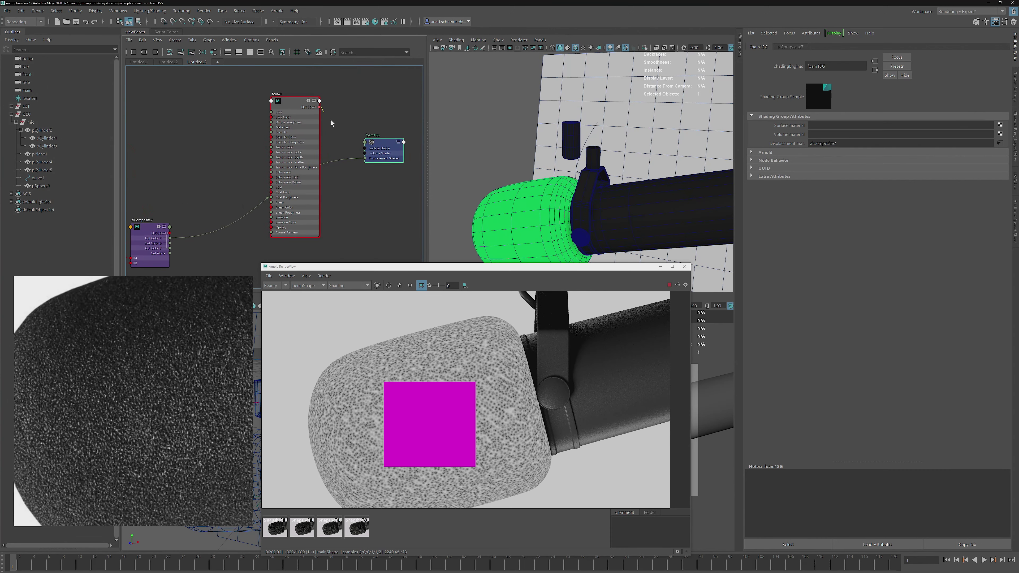
pyautogui.moveTo(331, 123); pyautogui.dragTo(365, 148)
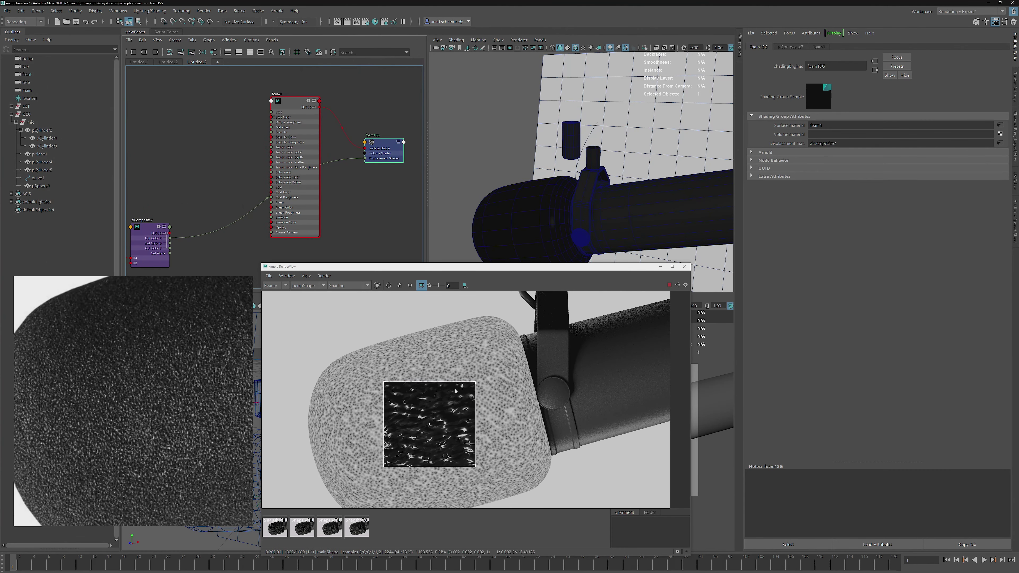
# Turn off the crop region and display the full render with Basic debug shading.
pyautogui.click(421, 285)
pyautogui.click(347, 285)
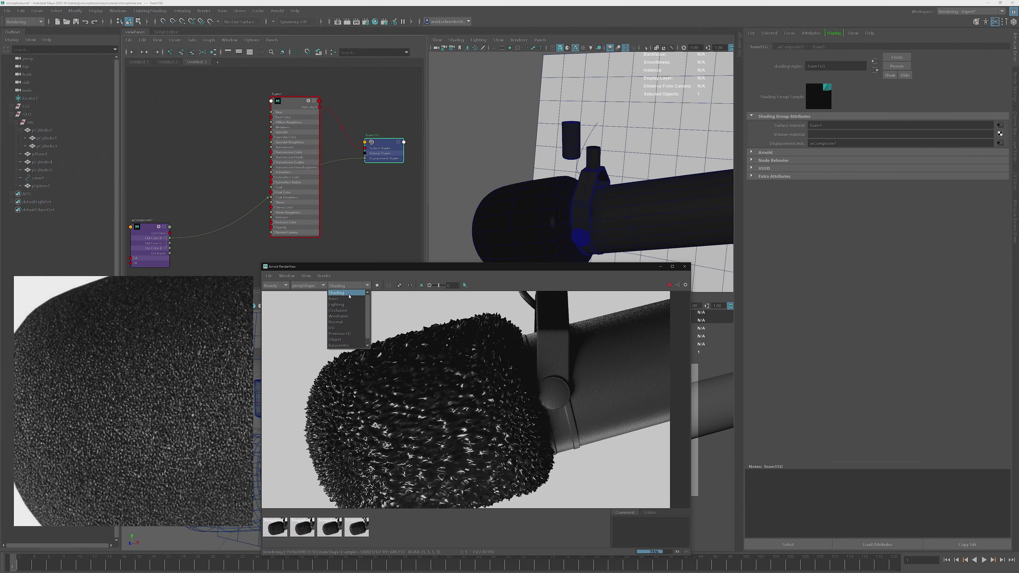
pyautogui.click(348, 298)
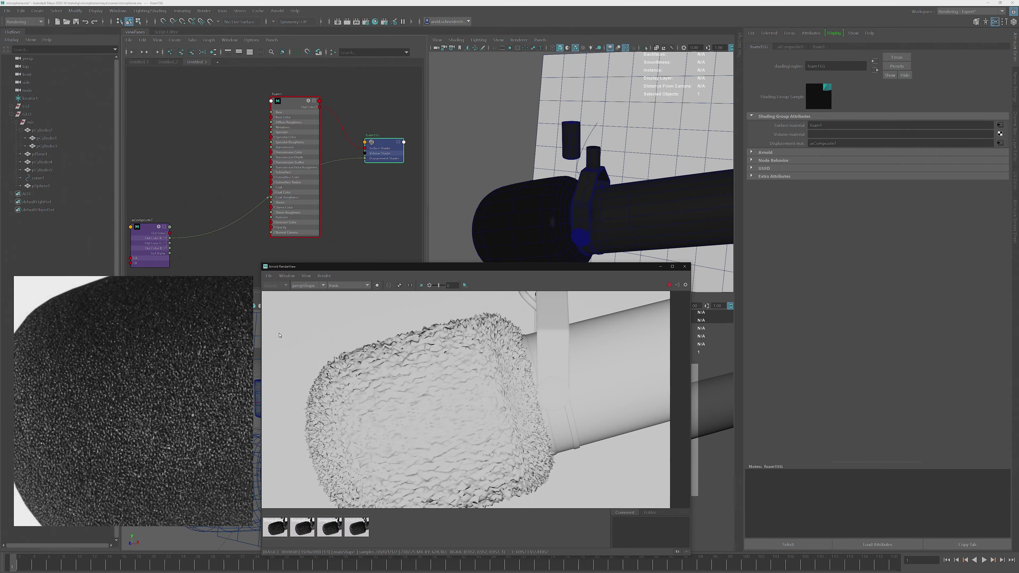
# Set the foam mesh's Arnold displacement Height to 0.05, with rendering limited to a crop region on the foam head.
pyautogui.keyDown('alt'); pyautogui.moveTo(160, 177); pyautogui.dragTo(189, 165, button='middle'); pyautogui.keyUp('alt')
pyautogui.click(408, 362)
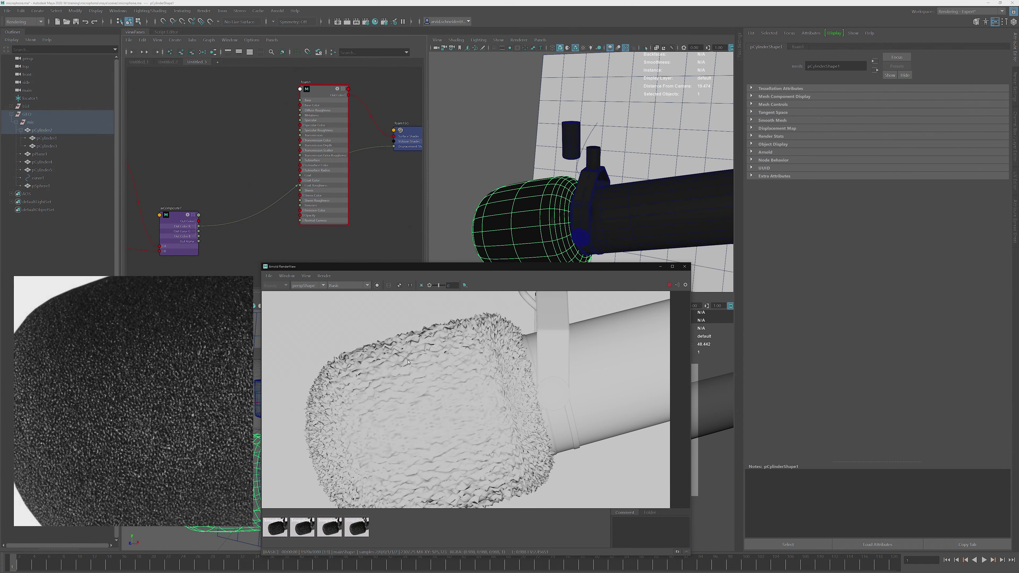
pyautogui.click(765, 152)
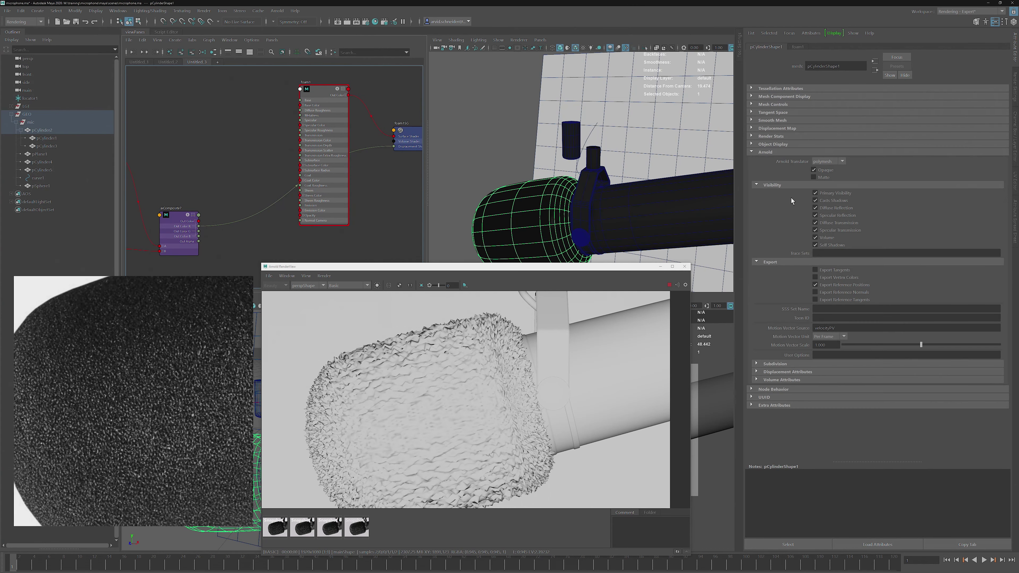
pyautogui.click(775, 364)
pyautogui.click(771, 438)
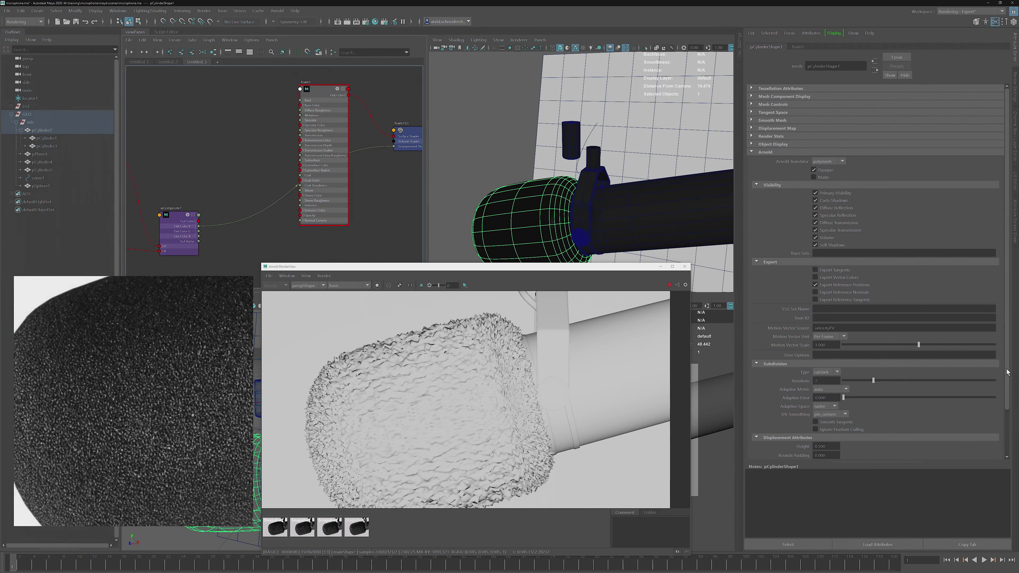
pyautogui.scroll(-3, 945, 421)
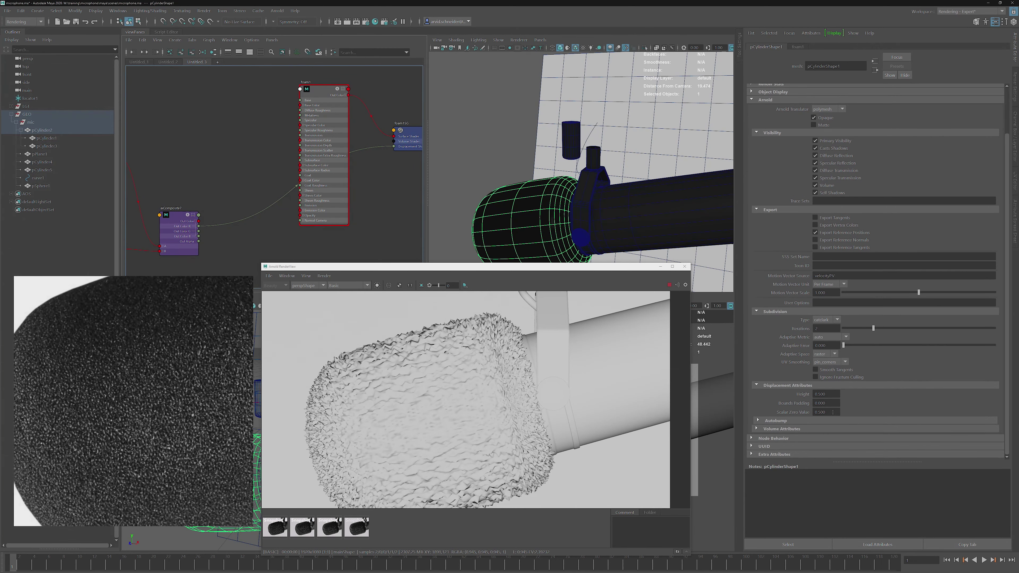
pyautogui.click(830, 394)
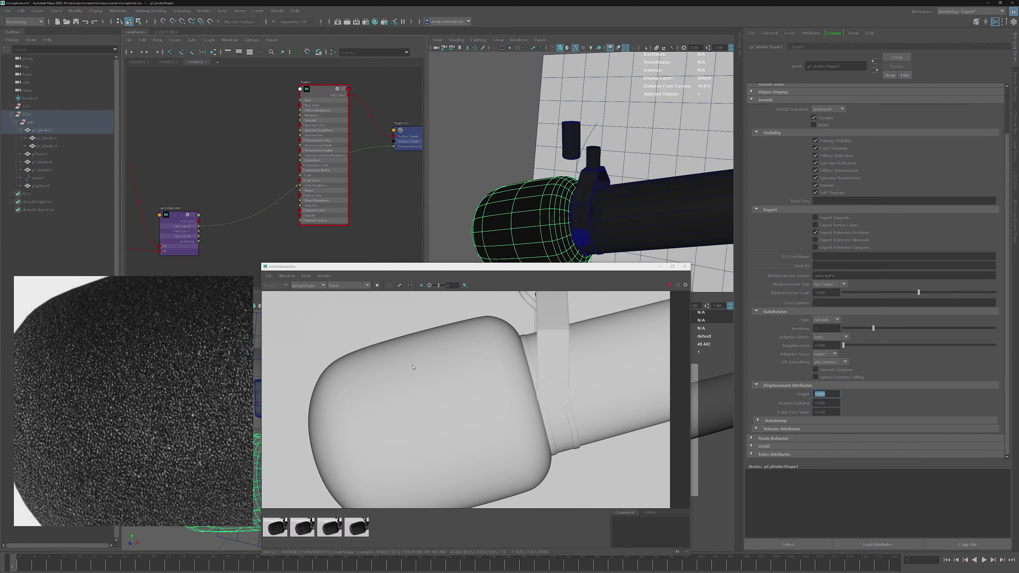
pyautogui.moveTo(517, 307); pyautogui.dragTo(370, 414)
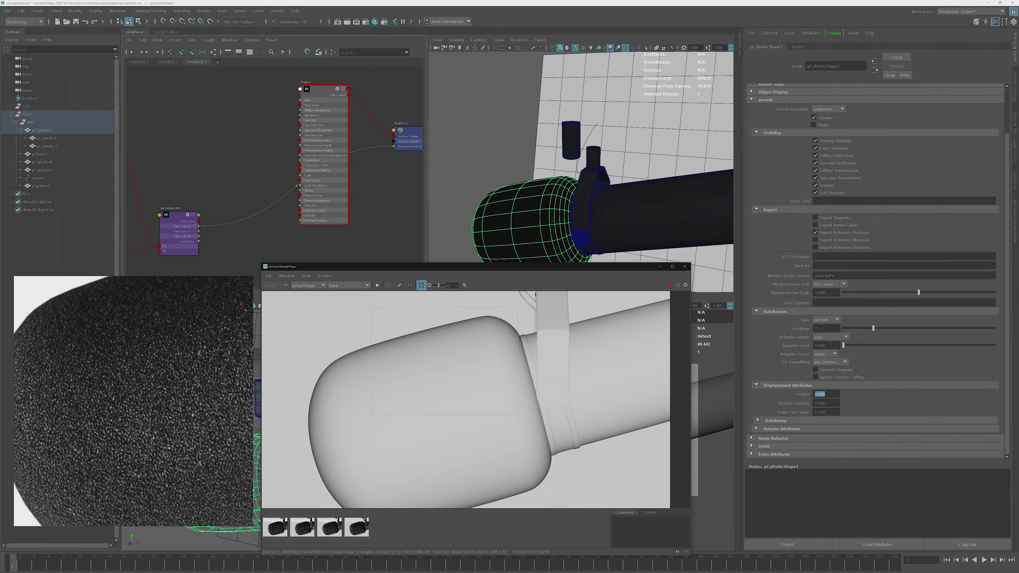
pyautogui.click(824, 394)
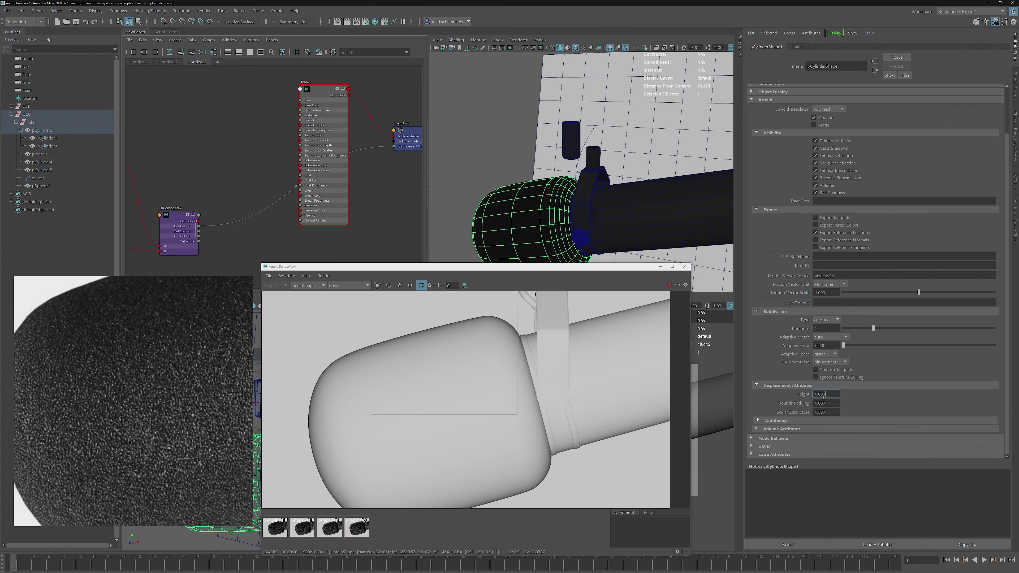
pyautogui.write('0.05')
pyautogui.press('Return')
# Enable Autobump on the foam mesh and redraw the crop region over the foam to examine the displacement up close.
pyautogui.click(773, 420)
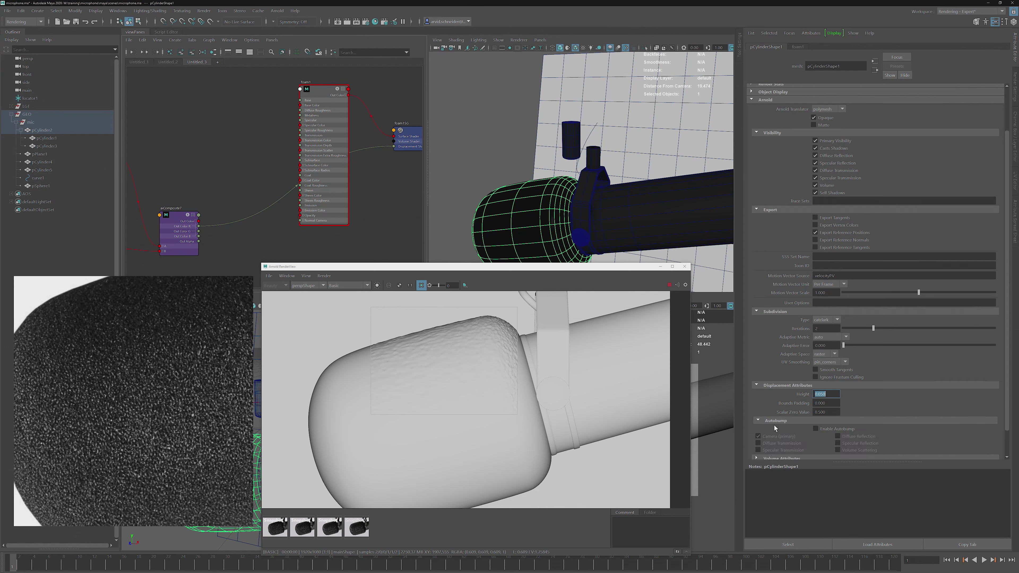
pyautogui.click(825, 429)
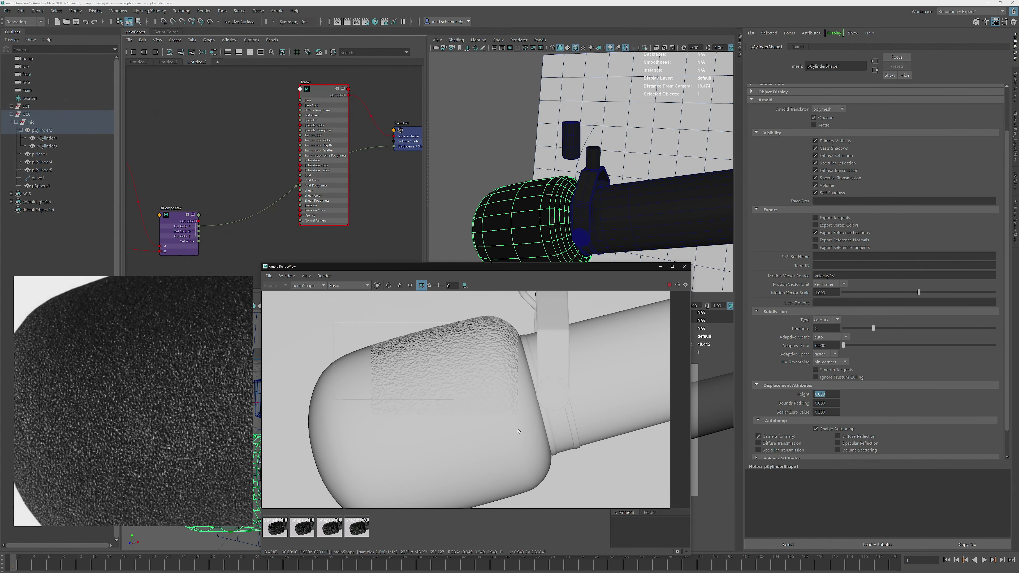
pyautogui.moveTo(518, 305)
pyautogui.mouseDown()
pyautogui.moveTo(418, 412)
pyautogui.moveTo(392, 422)
pyautogui.mouseUp()
pyautogui.keyDown('alt'); pyautogui.moveTo(238, 175); pyautogui.dragTo(289, 158, button='middle'); pyautogui.keyUp('alt')
pyautogui.click(244, 195)
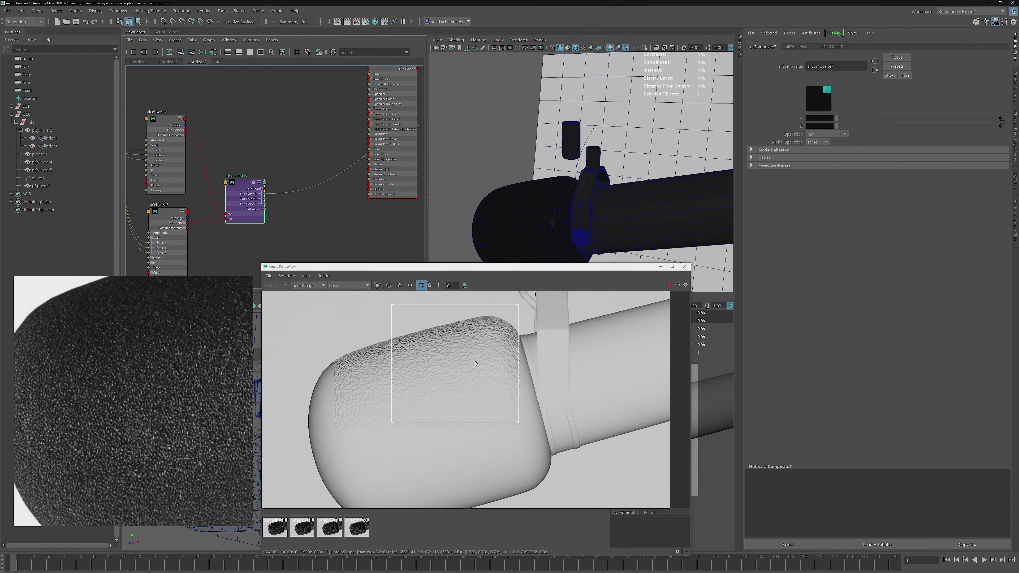
pyautogui.scroll(3, 446, 376)
pyautogui.scroll(1, 467, 356)
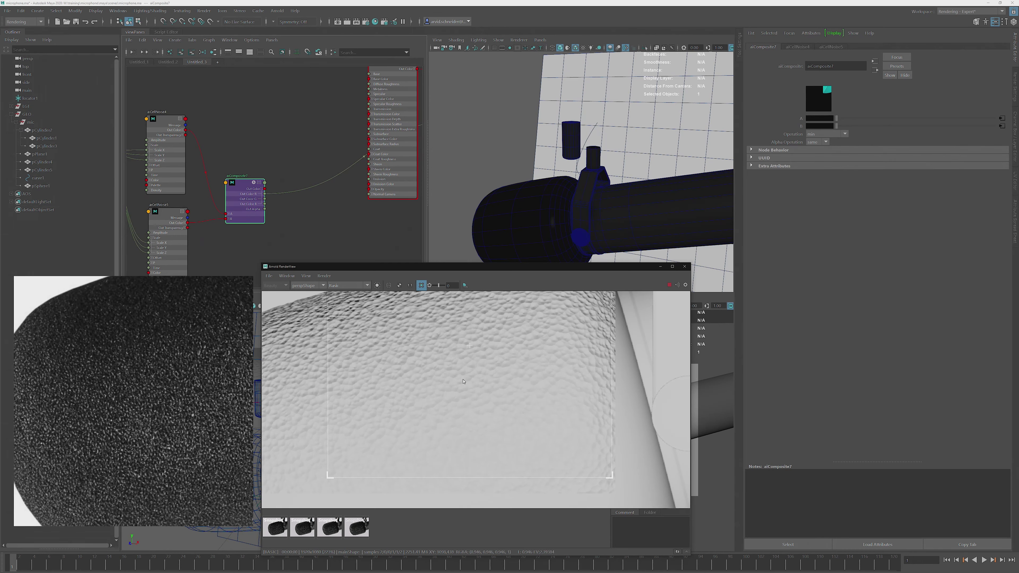
# Create an aiRange node beside the composite and connect the composite's Out Color to its Input.
pyautogui.keyDown('alt'); pyautogui.moveTo(301, 198); pyautogui.dragTo(301, 182, button='middle'); pyautogui.keyUp('alt')
pyautogui.press('Tab')
pyautogui.write('aira')
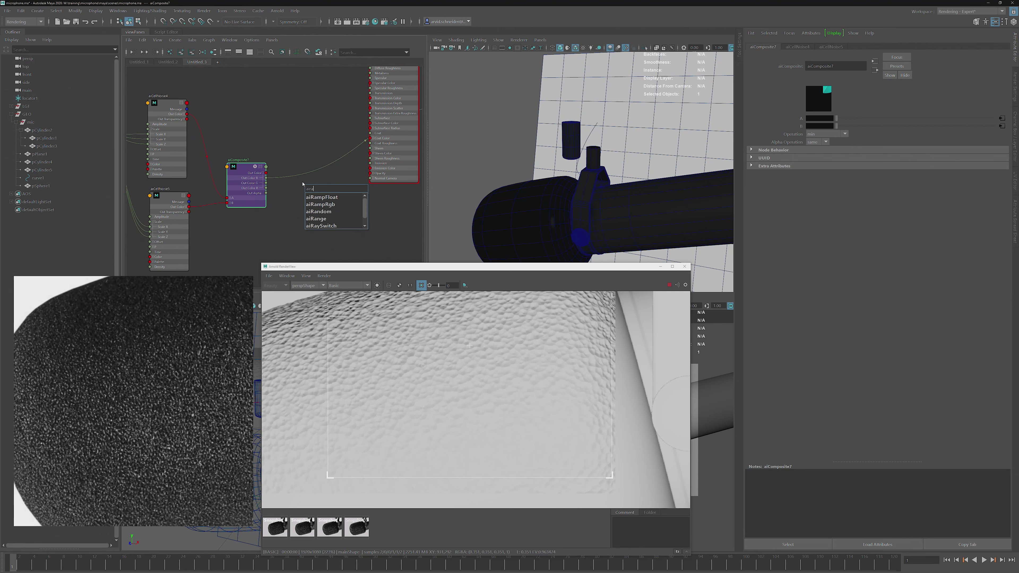
pyautogui.press('Down')
pyautogui.press('Down')
pyautogui.press('Down')
pyautogui.press('Return')
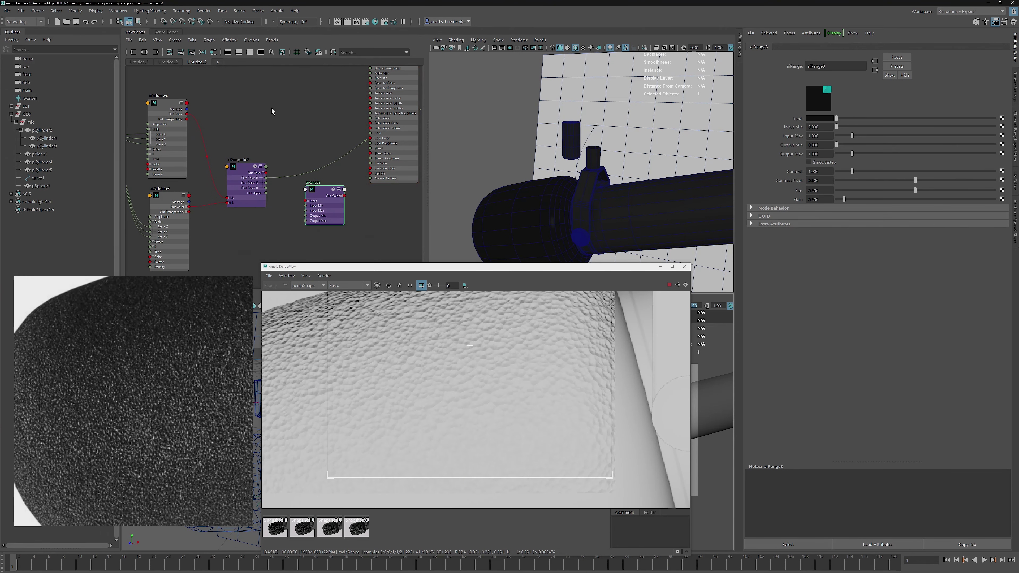
pyautogui.moveTo(265, 179); pyautogui.dragTo(306, 201)
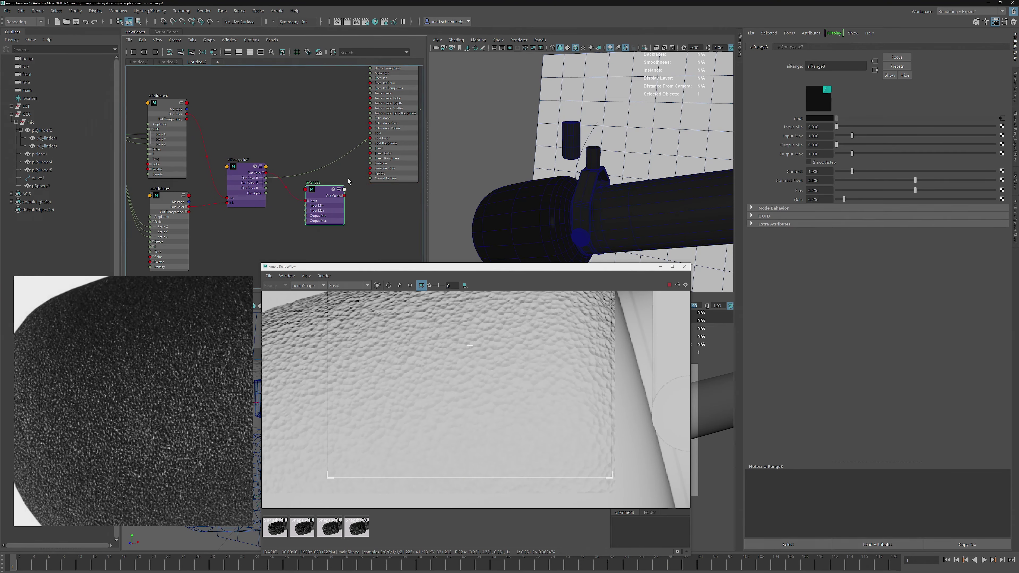
# Connect the range node's Out Color R to the foam shading group's displacement in place of the composite.
pyautogui.keyDown('alt'); pyautogui.moveTo(357, 198); pyautogui.dragTo(302, 214, button='middle'); pyautogui.keyUp('alt')
pyautogui.click(284, 213)
pyautogui.moveTo(288, 218); pyautogui.dragTo(407, 121)
pyautogui.keyDown('alt'); pyautogui.moveTo(246, 165); pyautogui.dragTo(285, 136, button='middle'); pyautogui.keyUp('alt')
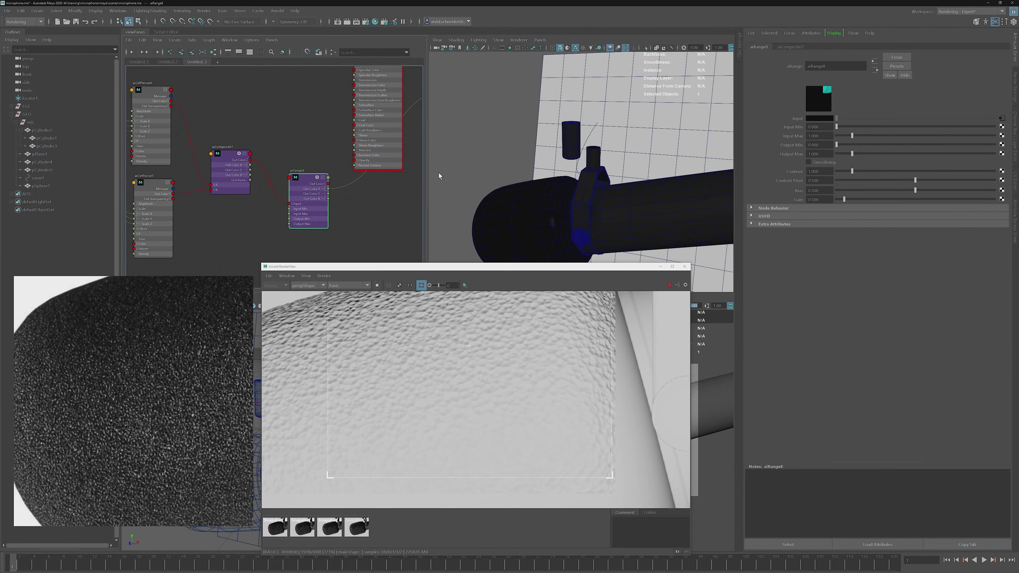
# Enable Smoothstep on the range node and set Input Min to 0.140 and Input Max to 0.790.
pyautogui.click(822, 162)
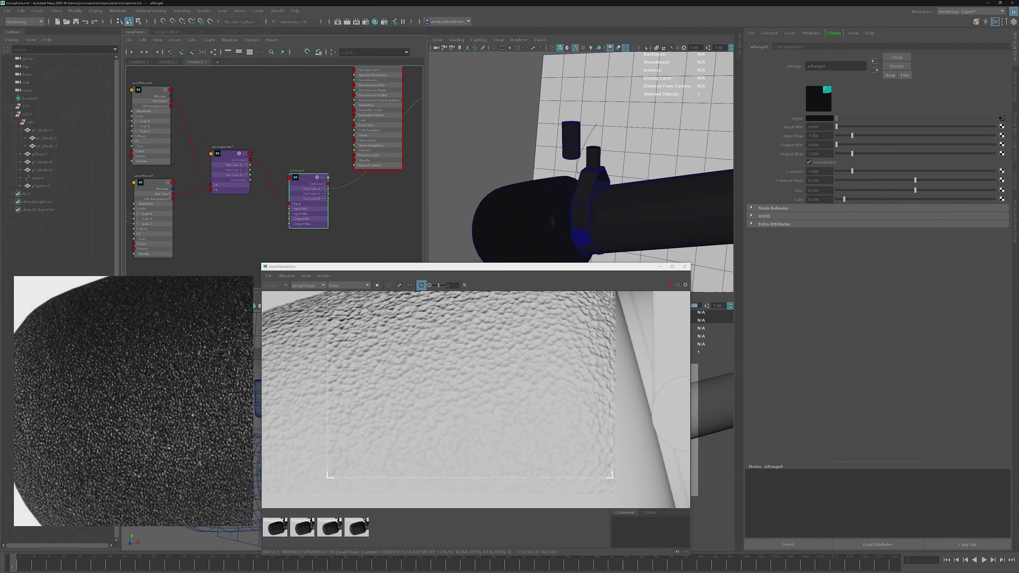
pyautogui.moveTo(823, 126)
pyautogui.keyDown('ctrl'); pyautogui.mouseDown()
pyautogui.moveTo(832, 126)
pyautogui.moveTo(819, 136)
pyautogui.mouseUp(); pyautogui.keyUp('ctrl')
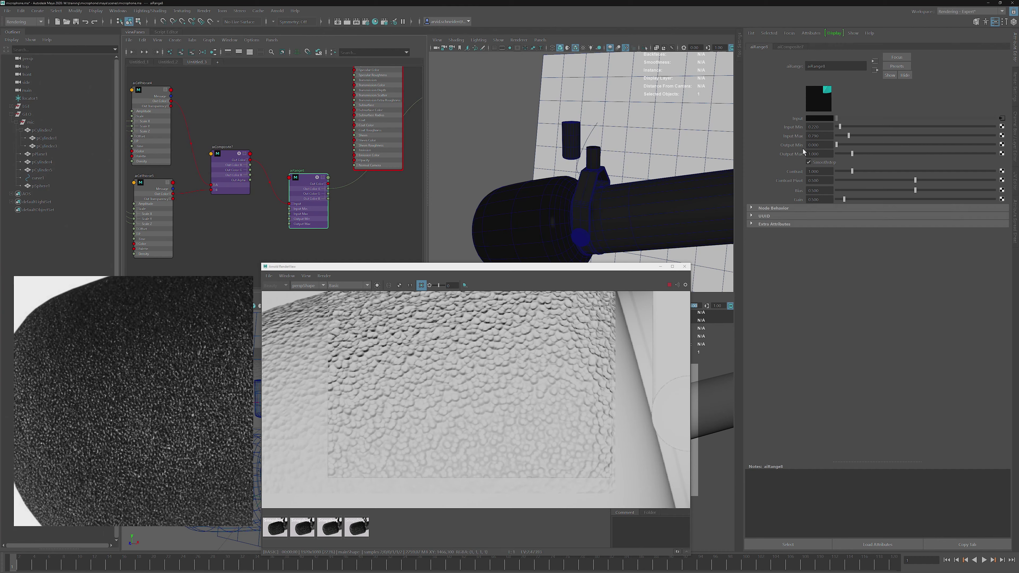
pyautogui.keyDown('ctrl'); pyautogui.moveTo(822, 129); pyautogui.dragTo(820, 126); pyautogui.keyUp('ctrl')
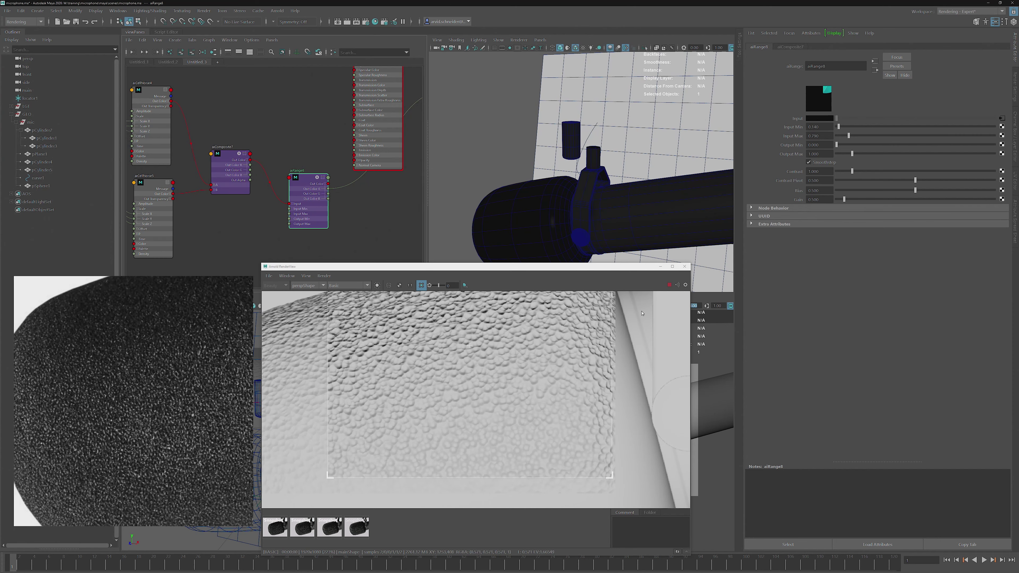
# Switch the render's debug shading from Basic to Shading and turn off the crop region to show the whole foam head.
pyautogui.scroll(-4, 361, 138)
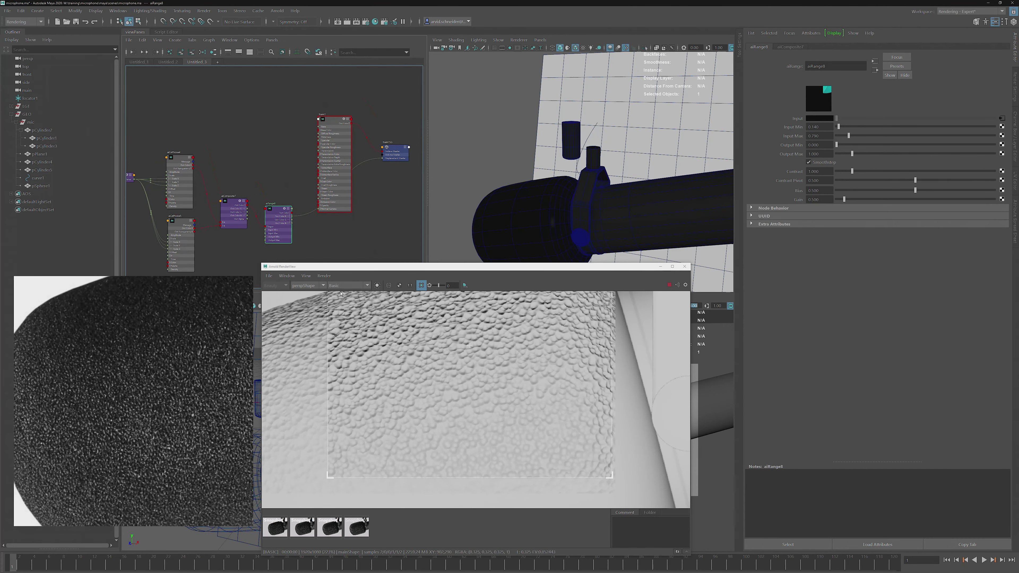
pyautogui.click(346, 285)
pyautogui.click(341, 295)
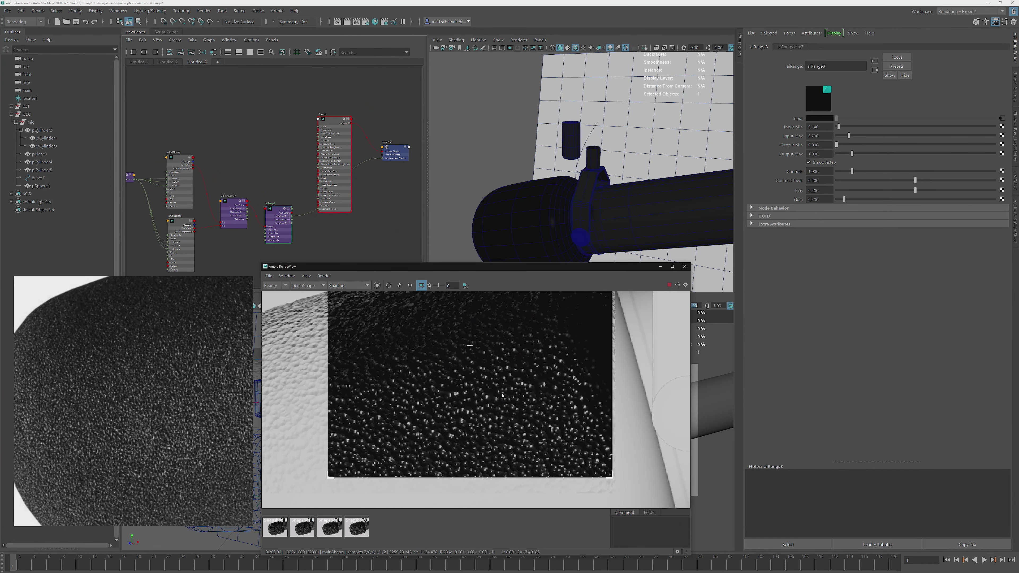
pyautogui.click(400, 286)
pyautogui.click(367, 352)
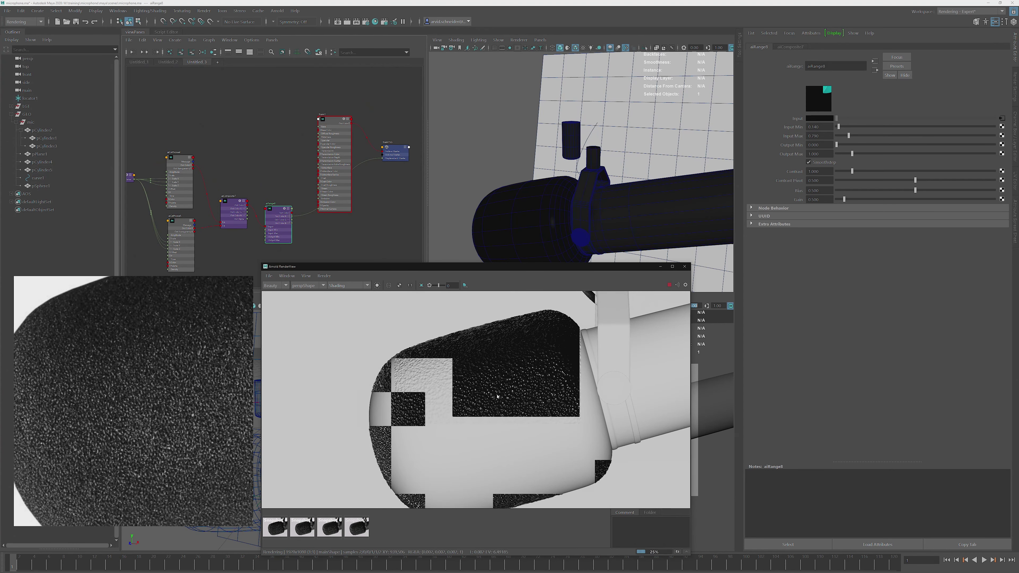
pyautogui.moveTo(498, 415); pyautogui.dragTo(470, 378, button='middle')
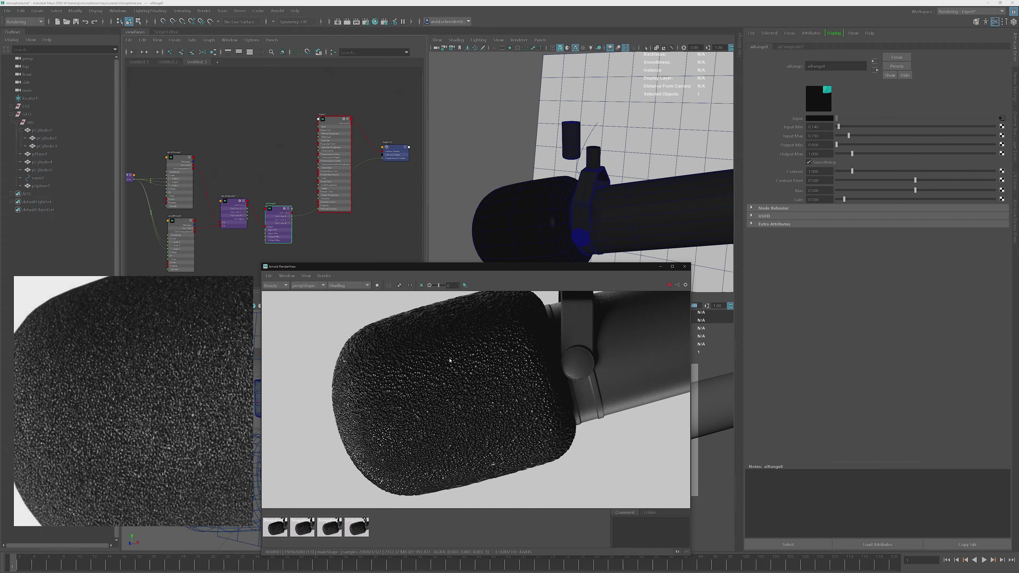
# Raise the foam material's Specular Roughness to about 0.56, using a crop region to compare the render with the reference photo.
pyautogui.click(332, 123)
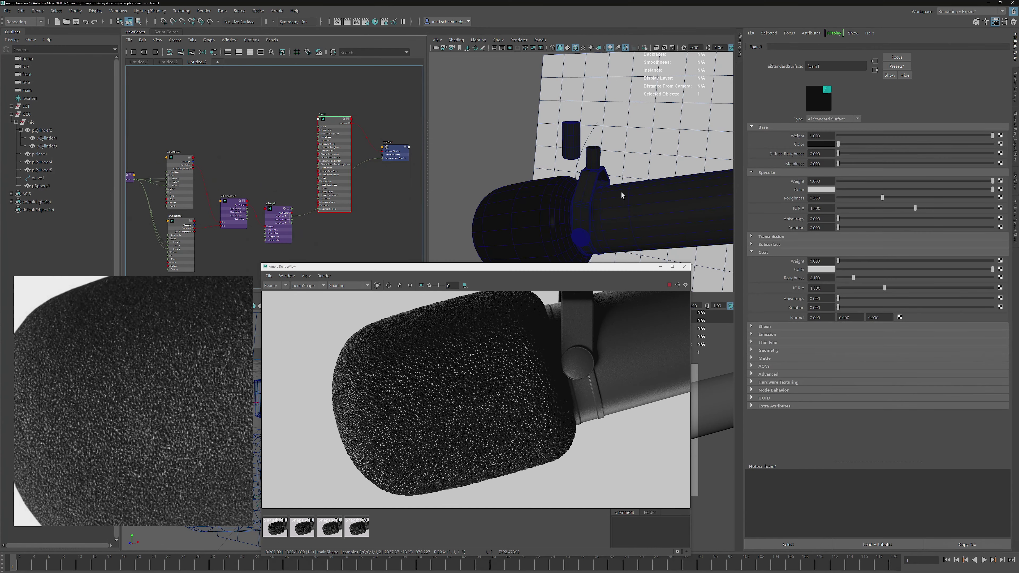
pyautogui.click(823, 144)
pyautogui.moveTo(883, 198); pyautogui.dragTo(908, 199)
pyautogui.moveTo(318, 364)
pyautogui.keyDown('shift'); pyautogui.mouseDown()
pyautogui.moveTo(468, 419)
pyautogui.moveTo(462, 454)
pyautogui.mouseUp(); pyautogui.keyUp('shift')
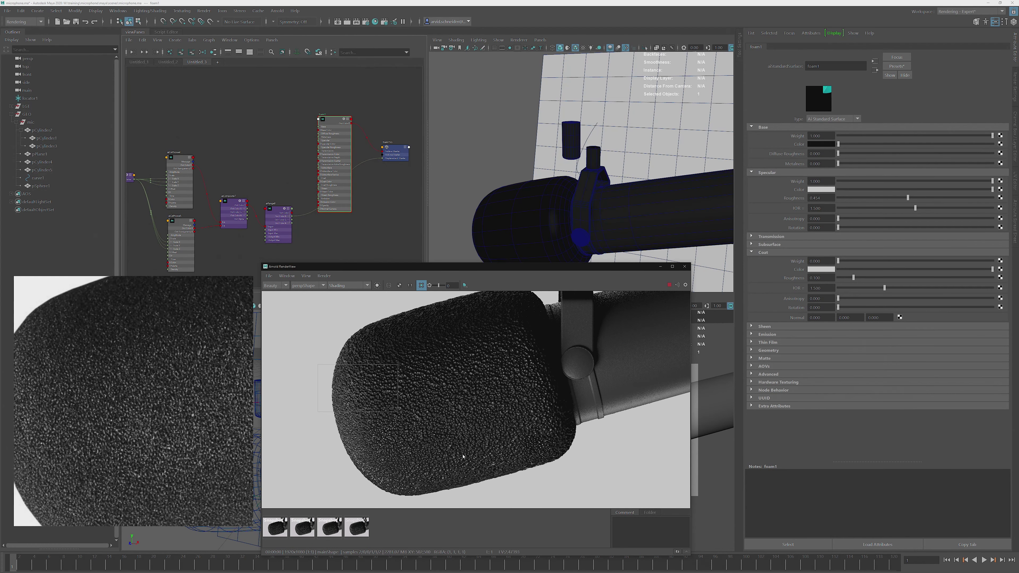
pyautogui.moveTo(908, 197); pyautogui.dragTo(925, 198)
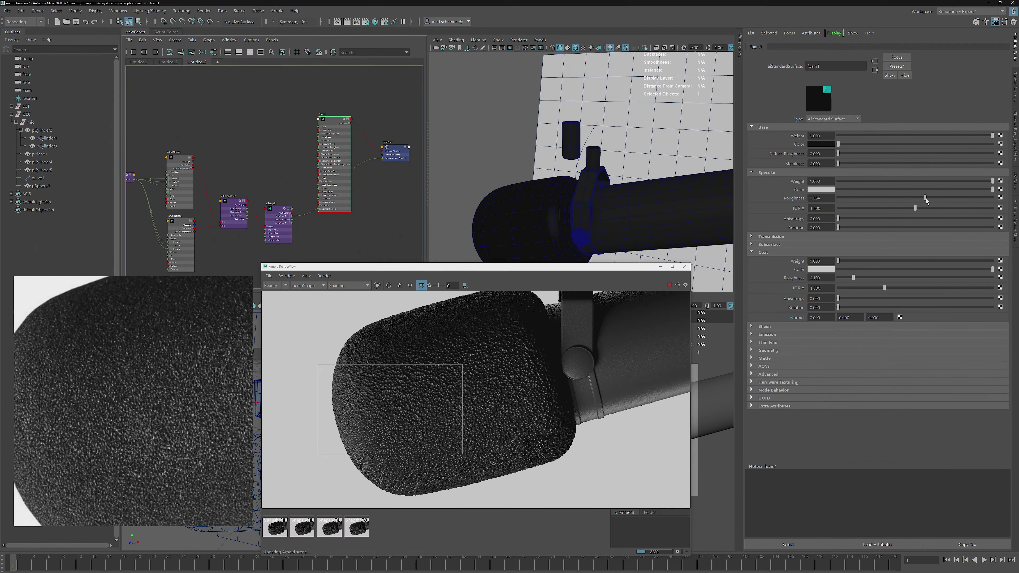
pyautogui.scroll(2, 411, 440)
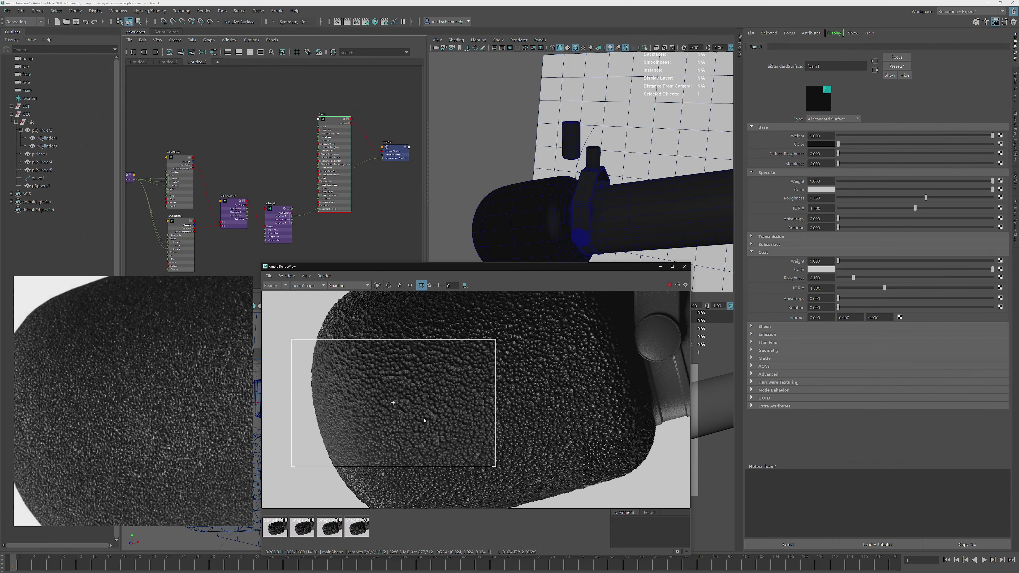
pyautogui.moveTo(146, 389)
pyautogui.mouseDown()
pyautogui.moveTo(155, 375)
pyautogui.moveTo(144, 412)
pyautogui.moveTo(155, 388)
pyautogui.mouseUp()
# Create an aiFlakes node in an empty area of the foam shader graph.
pyautogui.keyDown('alt'); pyautogui.moveTo(301, 237); pyautogui.dragTo(337, 165, button='middle'); pyautogui.keyUp('alt')
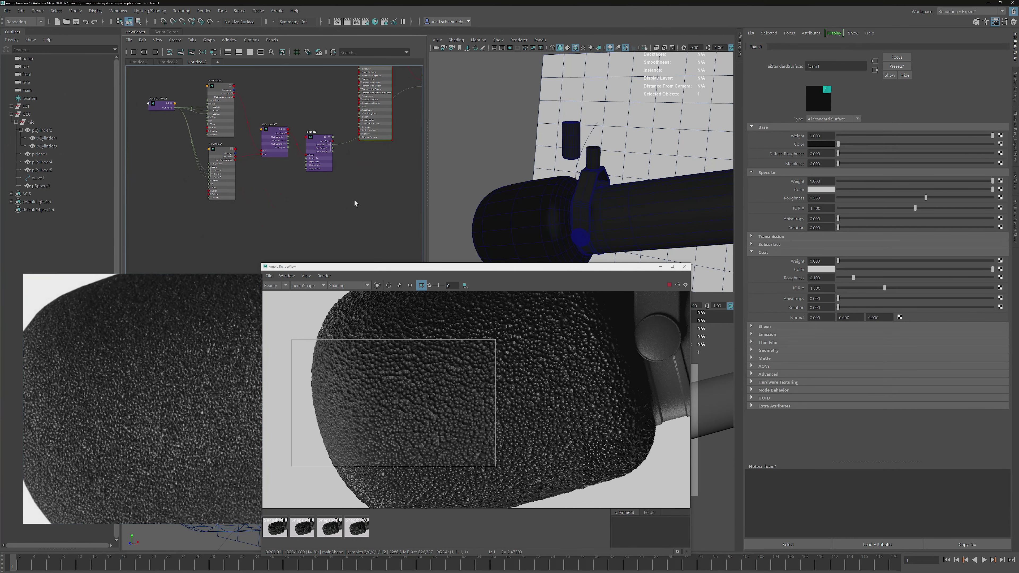
pyautogui.click(353, 200)
pyautogui.press('Tab')
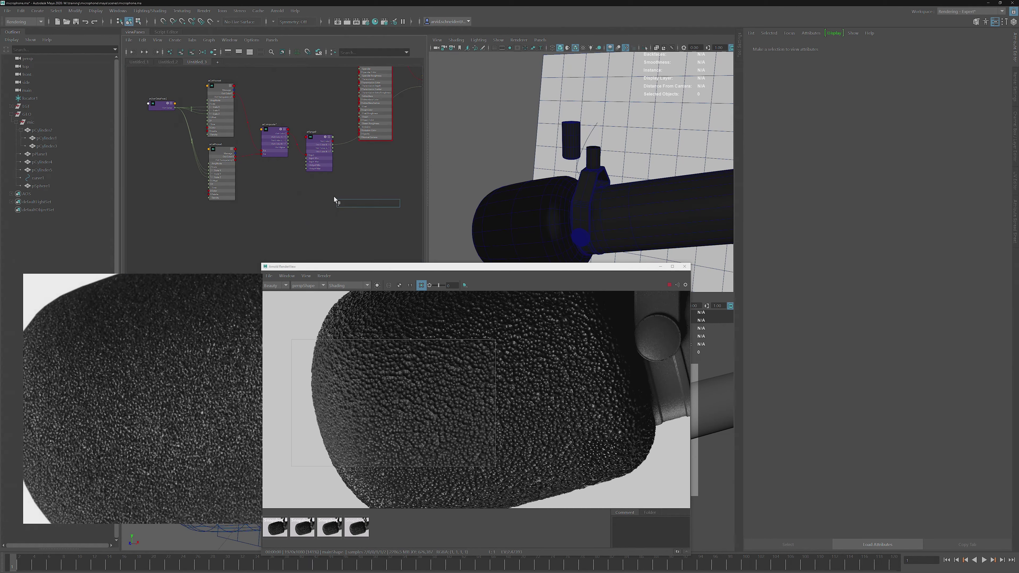
pyautogui.write('fl')
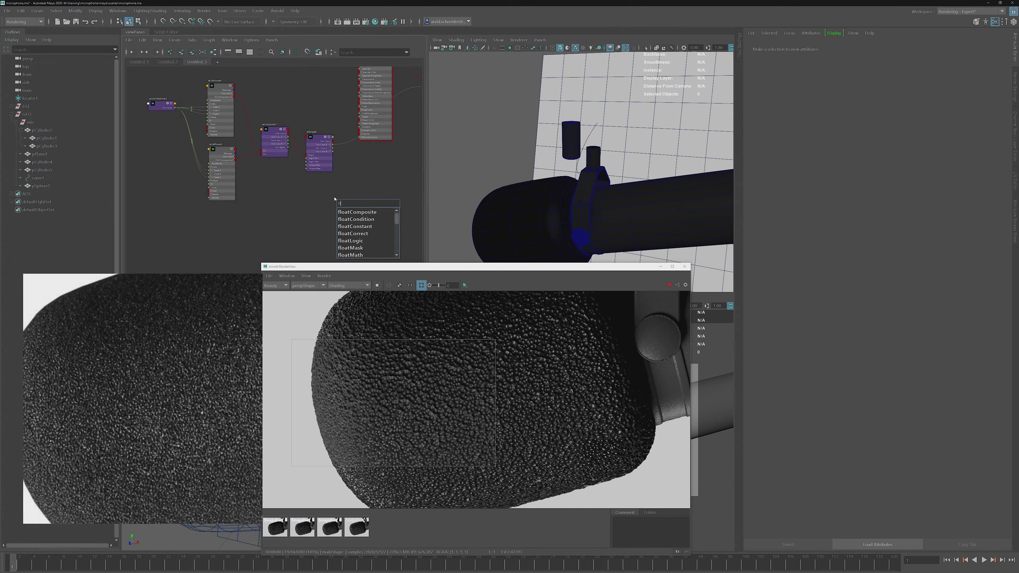
pyautogui.write('ake')
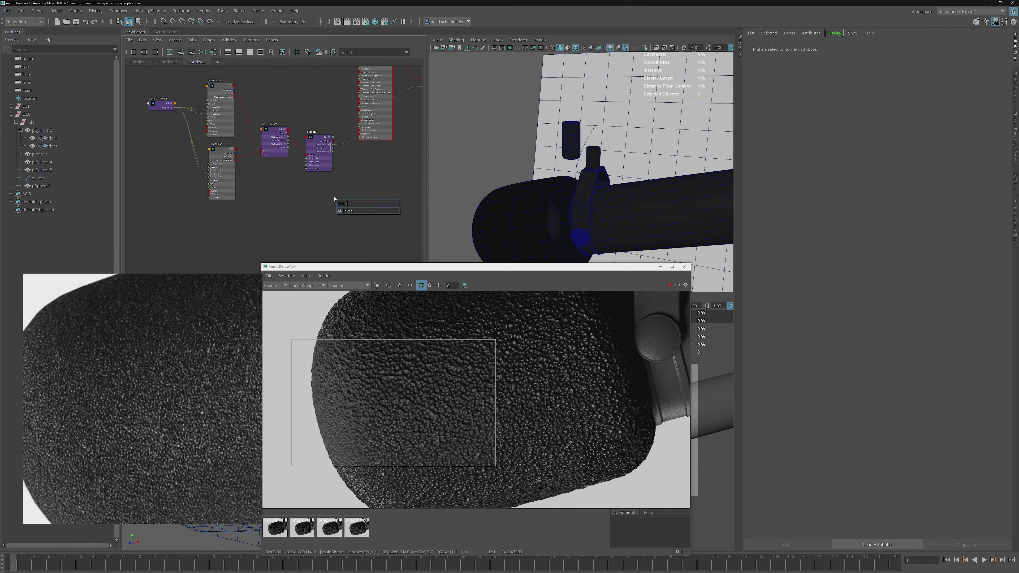
pyautogui.press('Return')
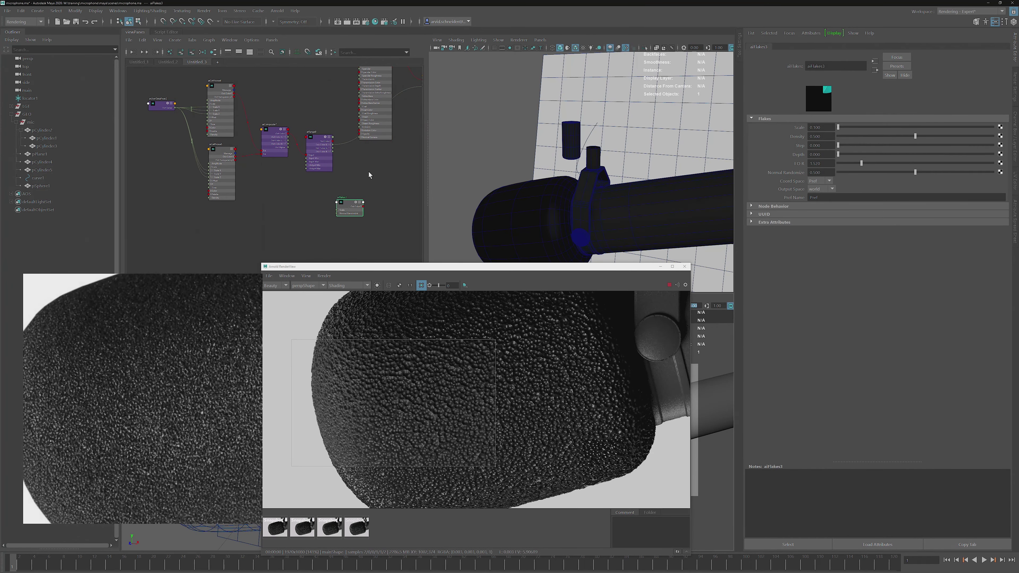
# Connect the flakes node's Out Color to the foam material's Normal Camera.
pyautogui.keyDown('alt'); pyautogui.moveTo(374, 164); pyautogui.dragTo(353, 166, button='middle'); pyautogui.keyUp('alt')
pyautogui.keyDown('alt'); pyautogui.moveTo(352, 166); pyautogui.dragTo(365, 176, button='right'); pyautogui.keyUp('alt')
pyautogui.keyDown('alt'); pyautogui.moveTo(365, 176); pyautogui.dragTo(386, 175, button='middle'); pyautogui.keyUp('alt')
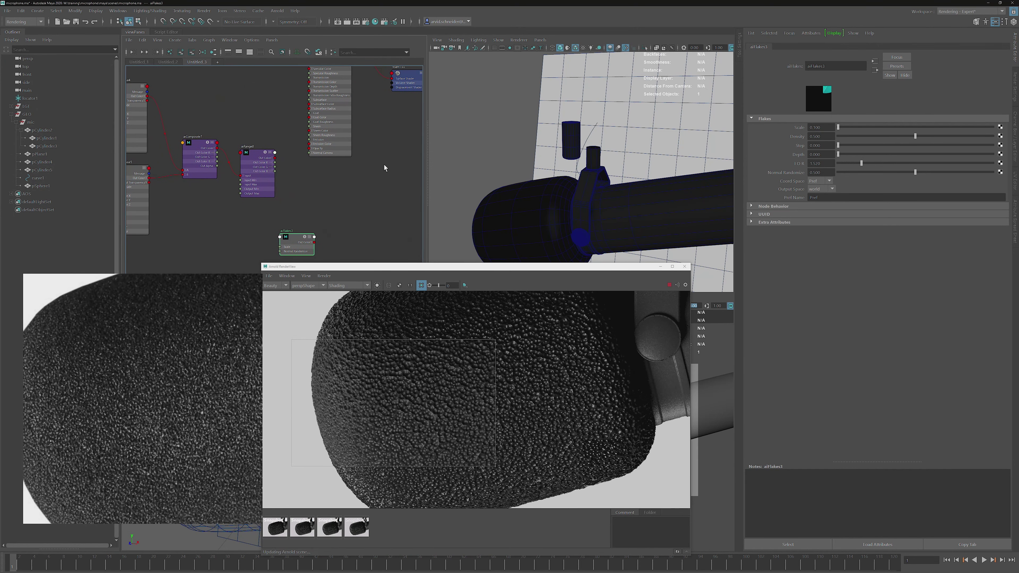
pyautogui.moveTo(298, 248); pyautogui.dragTo(310, 153)
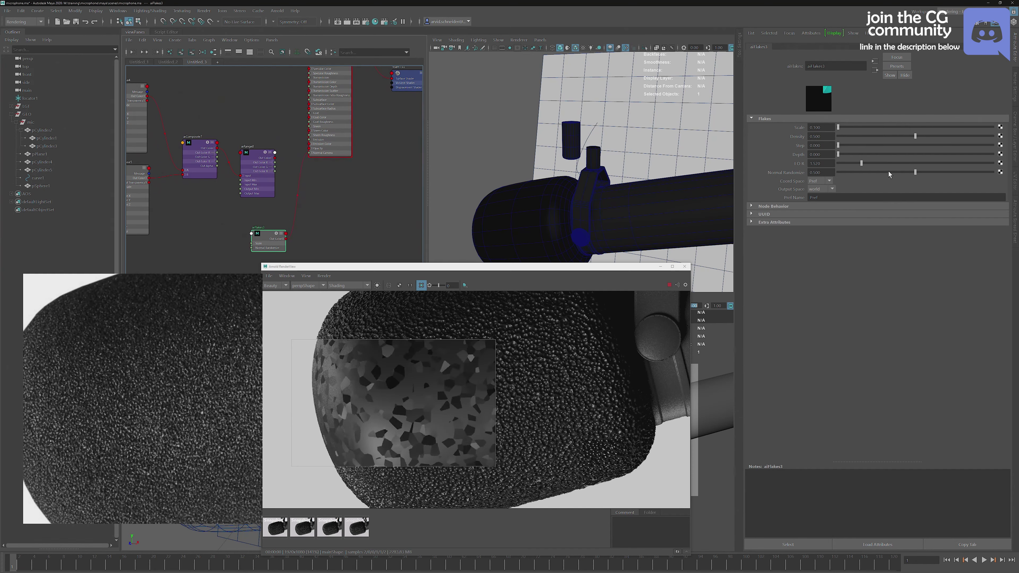
# Tune the flakes node with Density about 0.92, a low Step of about 0.36 and Depth about 7.16.
pyautogui.click(917, 171)
pyautogui.moveTo(937, 136)
pyautogui.mouseDown()
pyautogui.moveTo(992, 136)
pyautogui.moveTo(956, 137)
pyautogui.mouseUp()
pyautogui.moveTo(838, 154); pyautogui.dragTo(923, 161)
pyautogui.moveTo(858, 146); pyautogui.dragTo(886, 145)
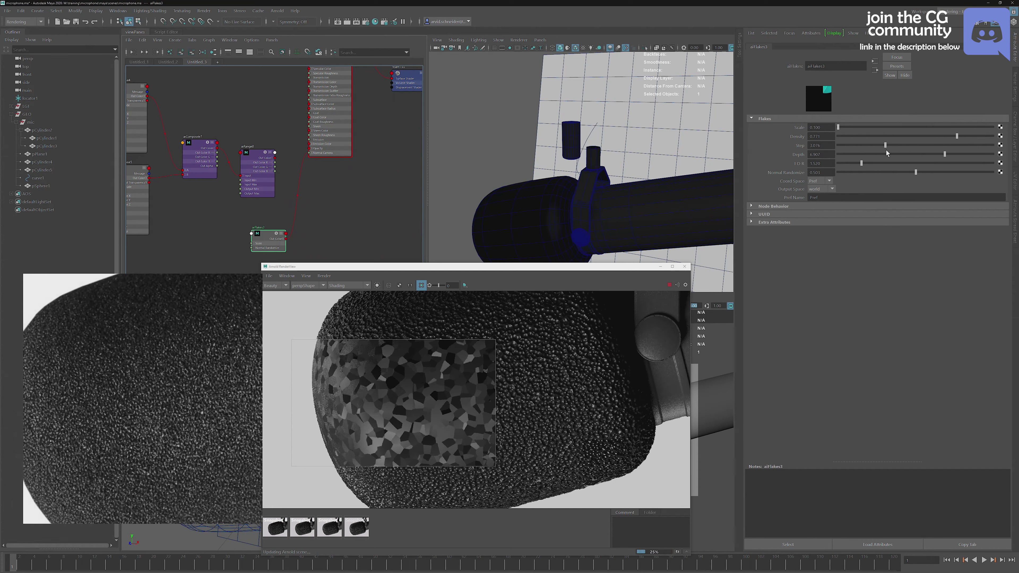
pyautogui.moveTo(954, 136); pyautogui.dragTo(842, 143)
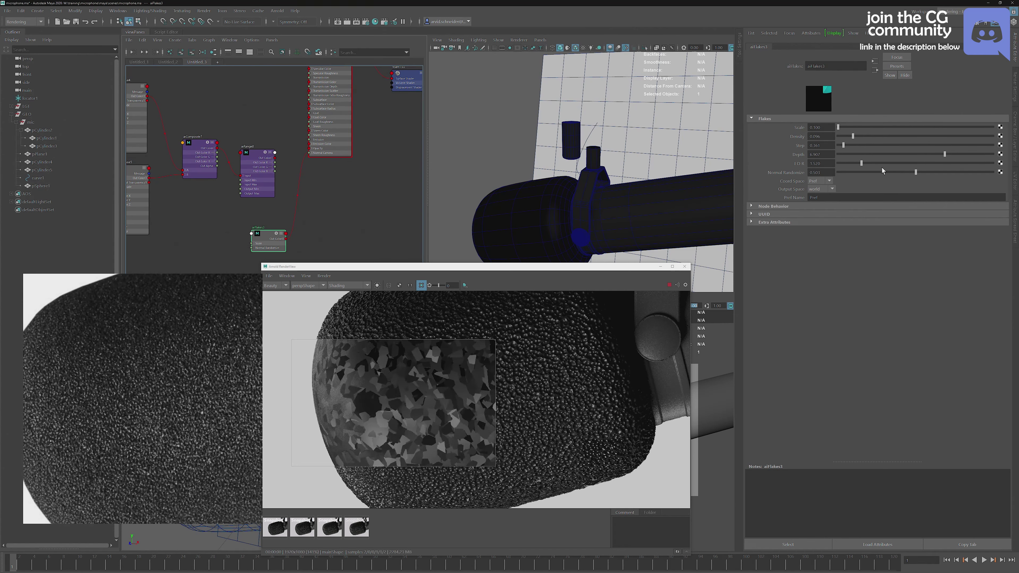
pyautogui.moveTo(951, 154); pyautogui.dragTo(955, 155)
pyautogui.moveTo(858, 153); pyautogui.dragTo(918, 160)
pyautogui.moveTo(856, 136); pyautogui.dragTo(980, 144)
# Try several smaller Scale values on the flakes node, ending at 0.015, to shrink the flakes on the foam.
pyautogui.doubleClick(816, 127)
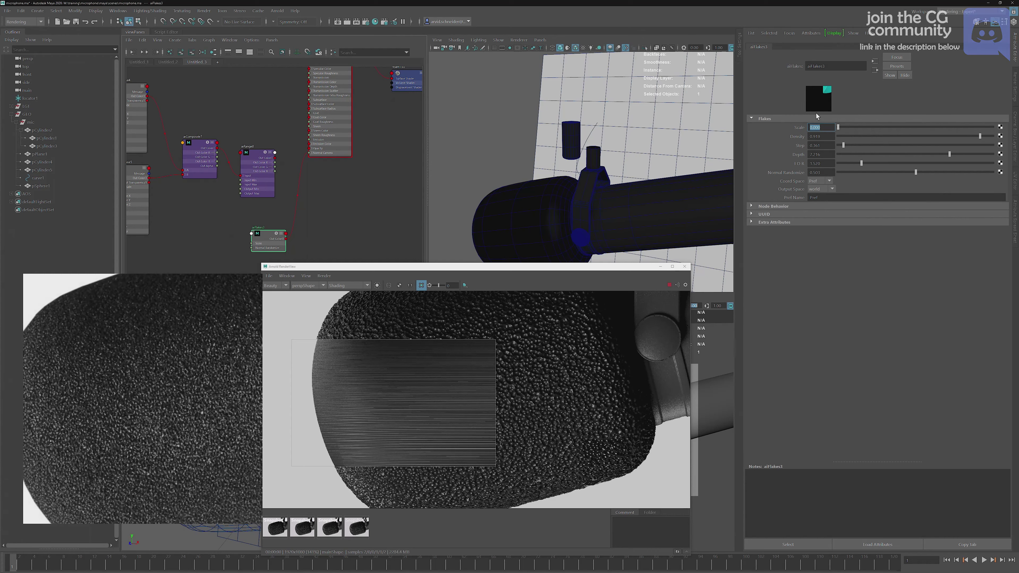
pyautogui.press('BackSpace')
pyautogui.press('BackSpace')
pyautogui.press('BackSpace')
pyautogui.write('.0')
pyautogui.press('Return')
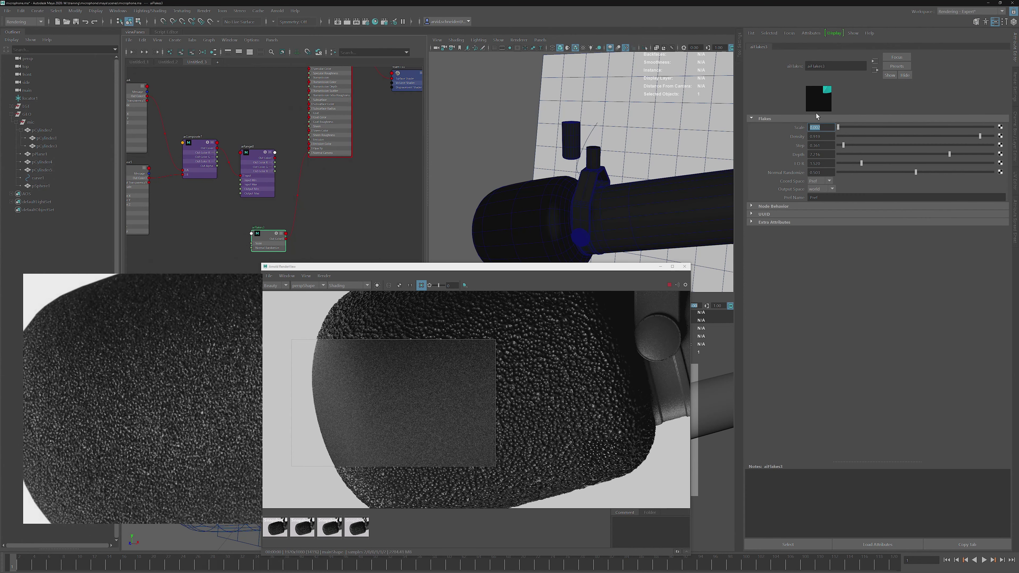
pyautogui.click(832, 129)
pyautogui.press('Return')
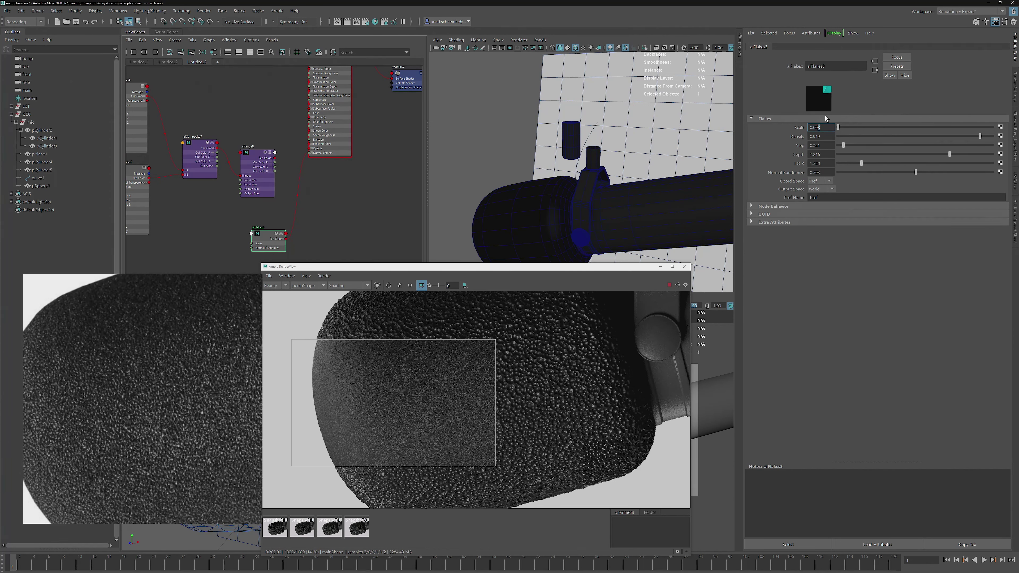
pyautogui.write('10')
pyautogui.press('Return')
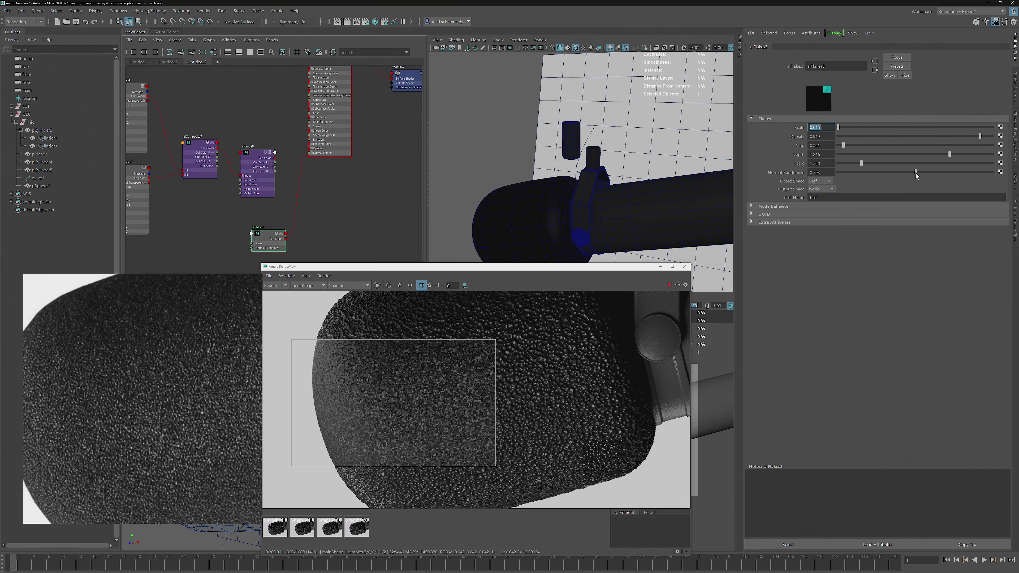
# Nudge the flakes' Normal Randomize up slightly and draw a larger crop region around most of the foam head.
pyautogui.moveTo(915, 175)
pyautogui.mouseDown()
pyautogui.moveTo(894, 178)
pyautogui.moveTo(952, 172)
pyautogui.moveTo(918, 169)
pyautogui.mouseUp()
pyautogui.scroll(-2, 529, 372)
pyautogui.moveTo(506, 373); pyautogui.dragTo(465, 380, button='middle')
pyautogui.moveTo(319, 301); pyautogui.dragTo(583, 460)
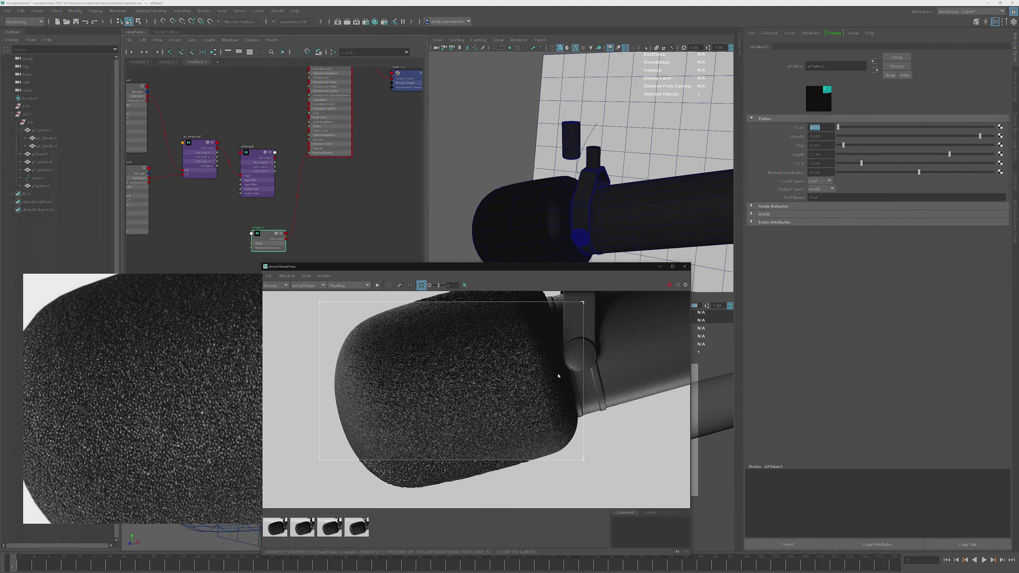
# Connect the aiRange node's Out Color R to the foam shading group's Displacement Shader.
pyautogui.keyDown('alt'); pyautogui.moveTo(368, 112); pyautogui.dragTo(330, 154, button='middle'); pyautogui.keyUp('alt')
pyautogui.keyDown('alt'); pyautogui.moveTo(252, 220); pyautogui.dragTo(290, 215, button='right'); pyautogui.keyUp('alt')
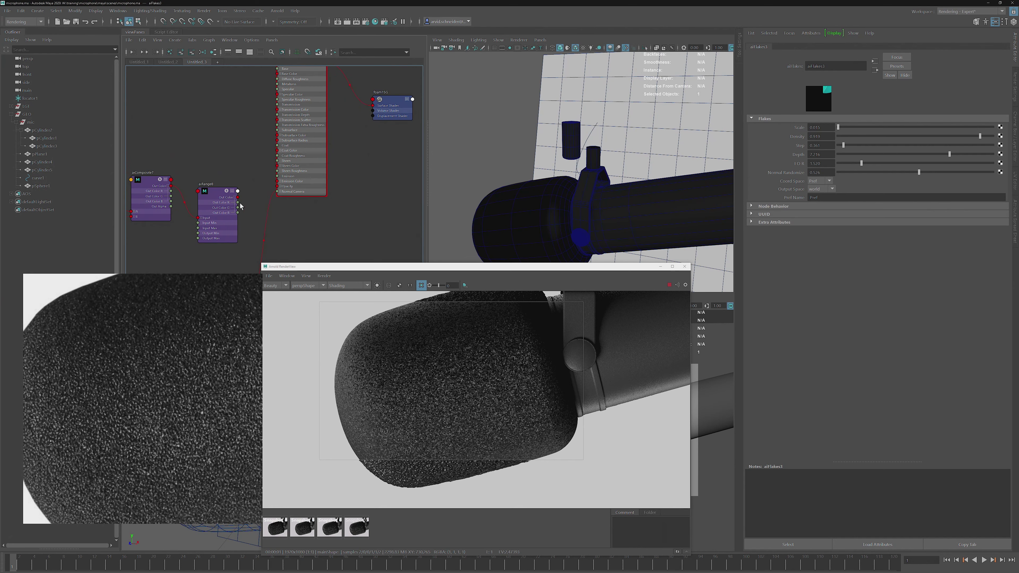
pyautogui.moveTo(238, 203); pyautogui.dragTo(373, 116)
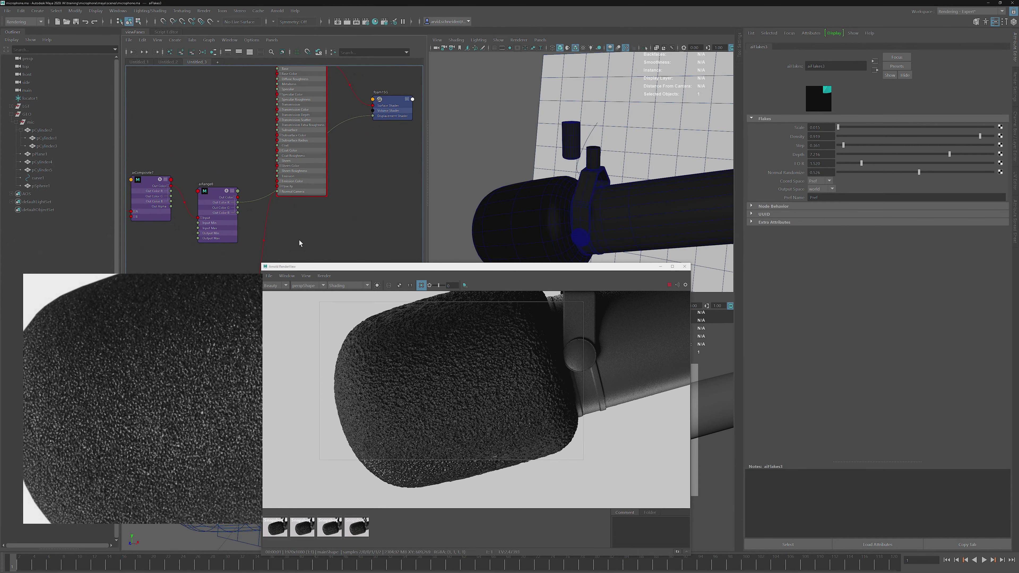
pyautogui.keyDown('alt'); pyautogui.moveTo(309, 207); pyautogui.dragTo(343, 192, button='middle'); pyautogui.keyUp('alt')
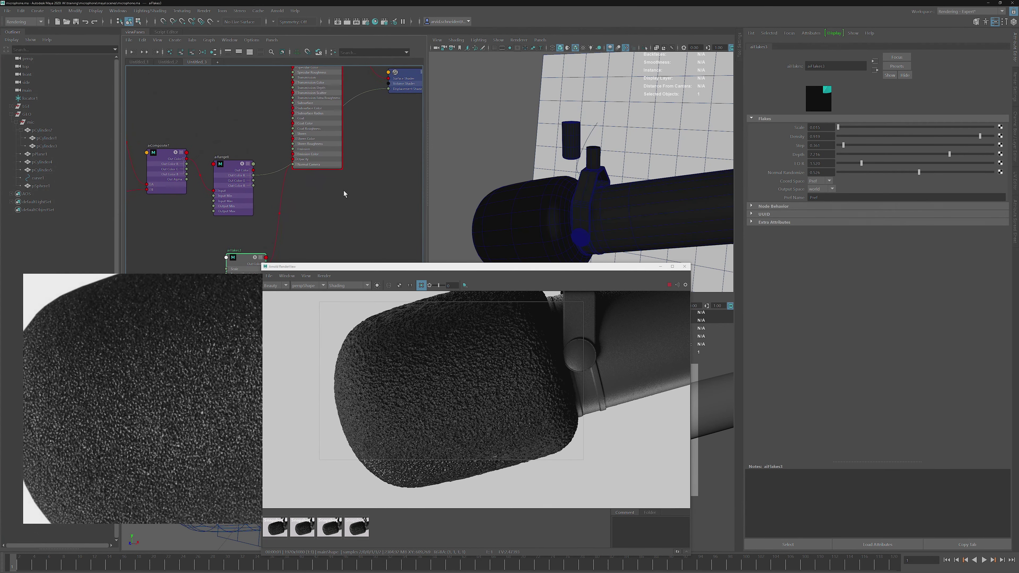
# Select the foam mesh and set its Arnold displacement Height to 0.010.
pyautogui.click(485, 395)
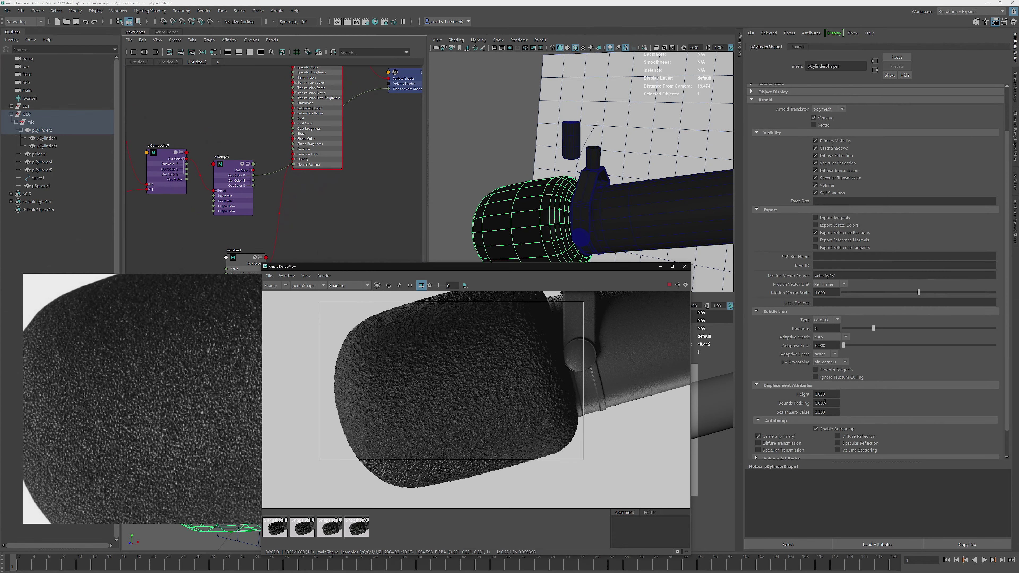
pyautogui.moveTo(820, 394); pyautogui.dragTo(831, 395)
pyautogui.write('10')
pyautogui.press('Return')
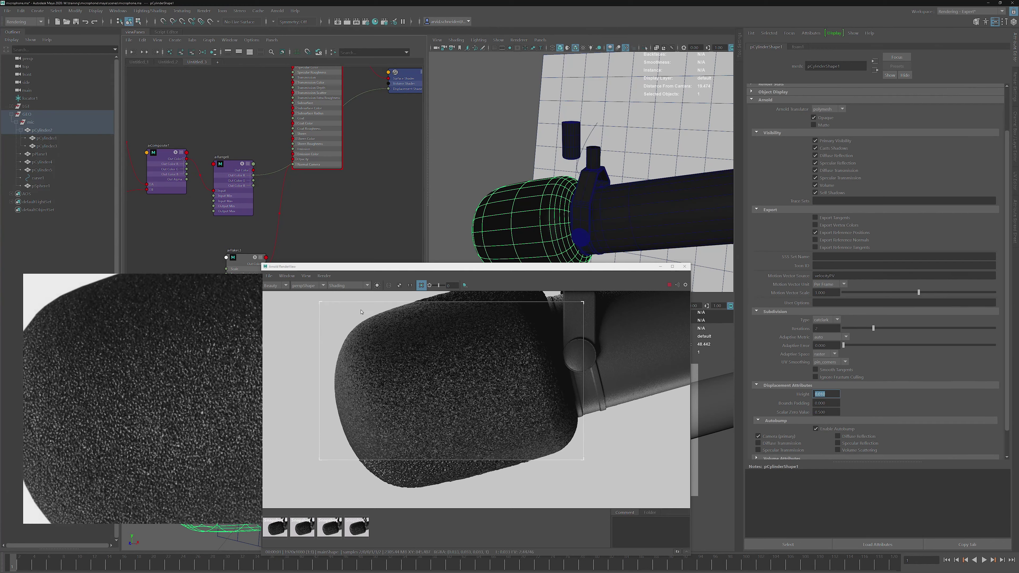
# Lower the flakes node's Normal Randomize to about 0.42 and set its Scale to 0.012.
pyautogui.click(249, 256)
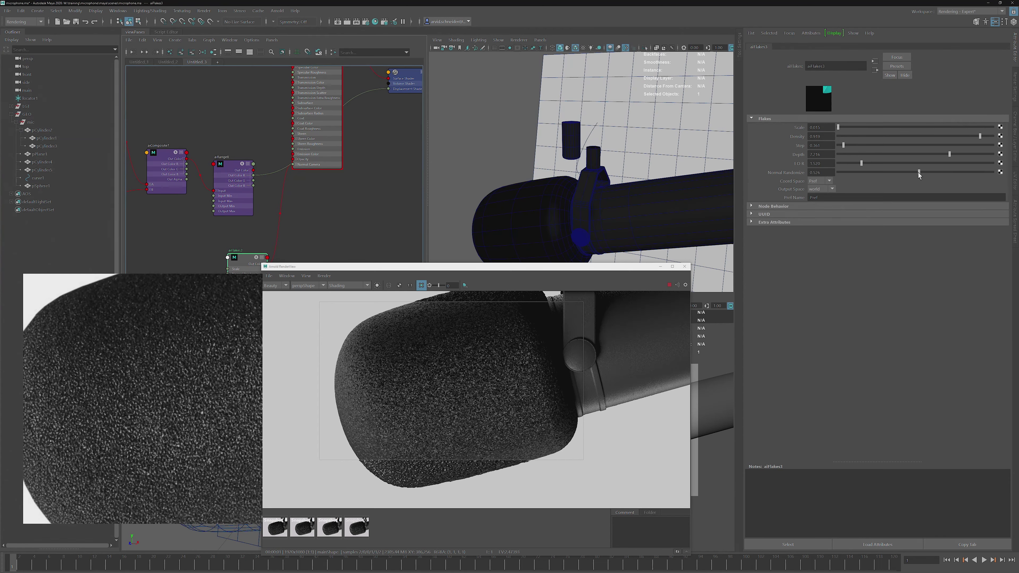
pyautogui.moveTo(919, 173); pyautogui.dragTo(916, 173)
pyautogui.moveTo(915, 172); pyautogui.dragTo(904, 172)
pyautogui.click(820, 127)
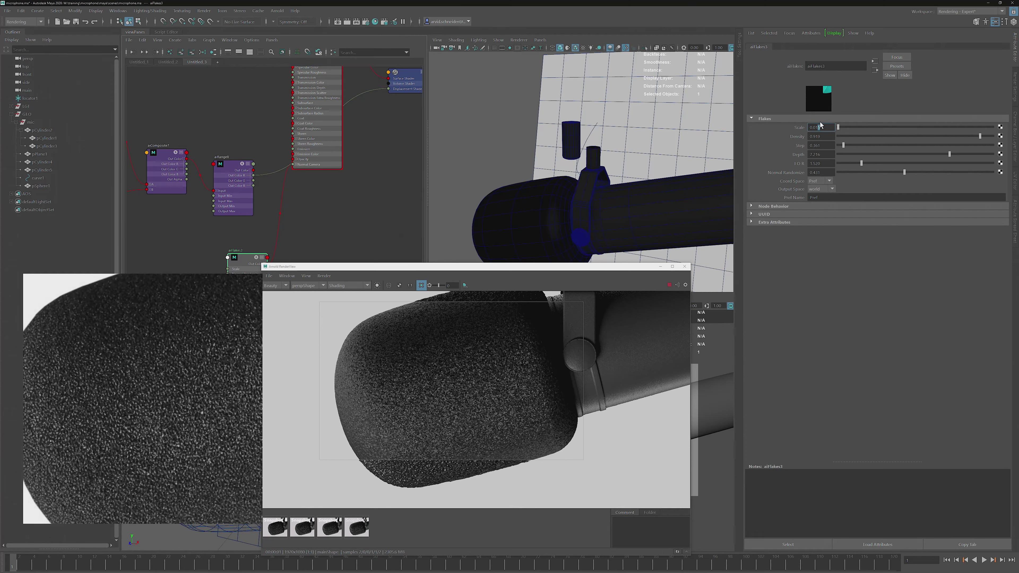
pyautogui.write('0.01')
pyautogui.press('Return')
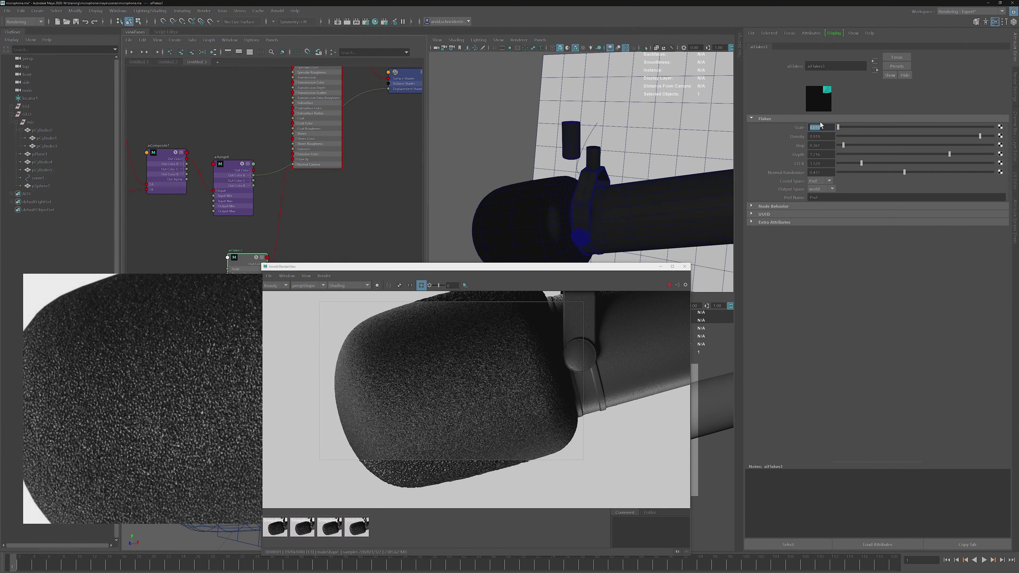
pyautogui.write('0.012')
pyautogui.press('Tab')
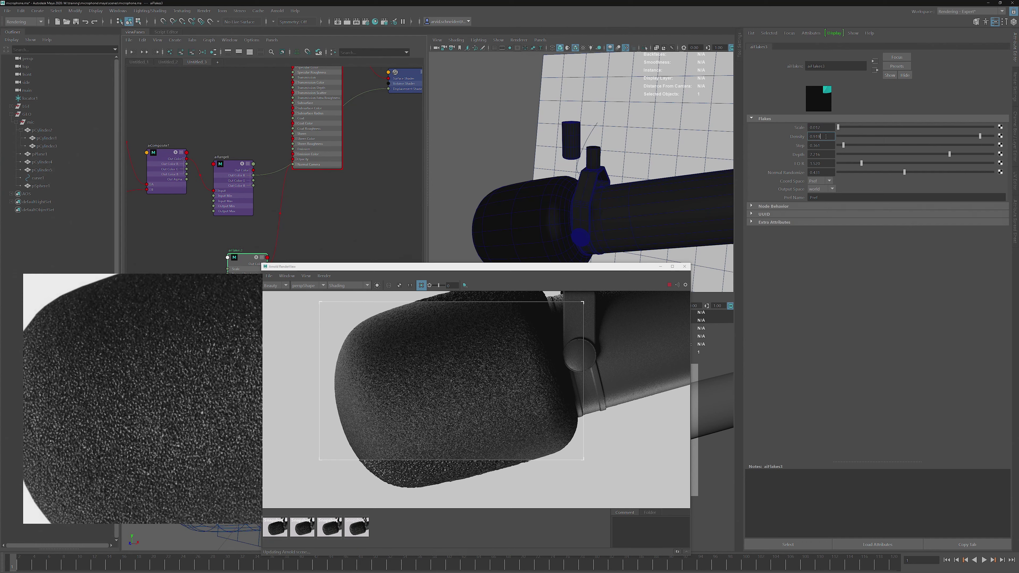
# Select the foam mesh again and set its displacement Height to 0.020.
pyautogui.keyDown('alt'); pyautogui.moveTo(238, 190); pyautogui.dragTo(277, 162, button='middle'); pyautogui.keyUp('alt')
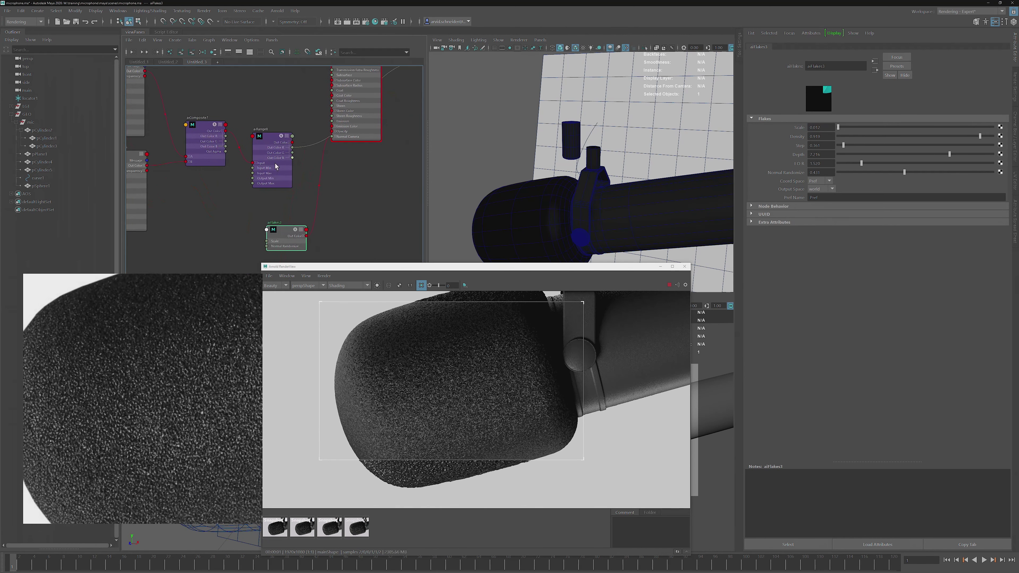
pyautogui.keyDown('alt'); pyautogui.moveTo(371, 153); pyautogui.dragTo(328, 131, button='middle'); pyautogui.keyUp('alt')
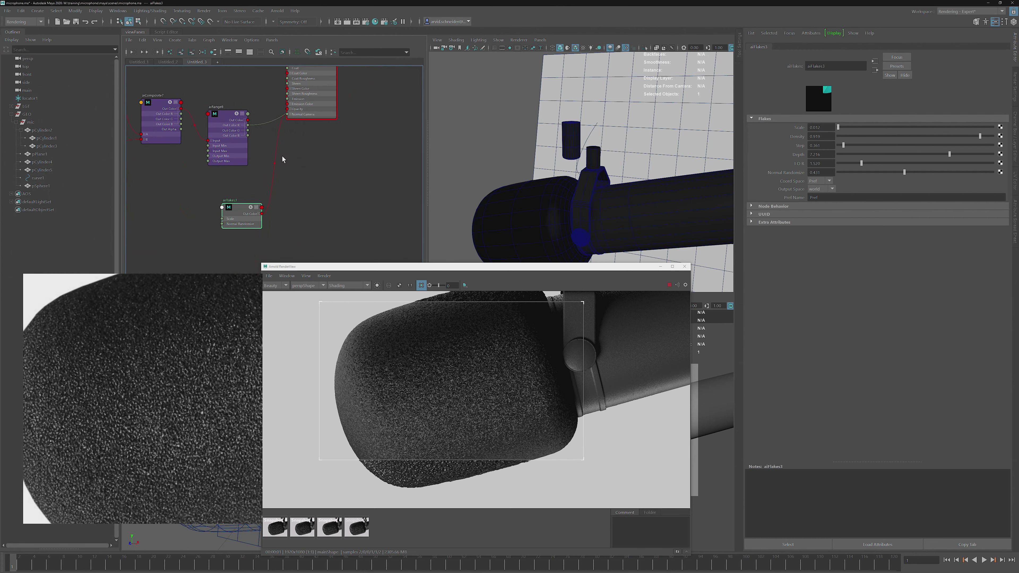
pyautogui.click(393, 346)
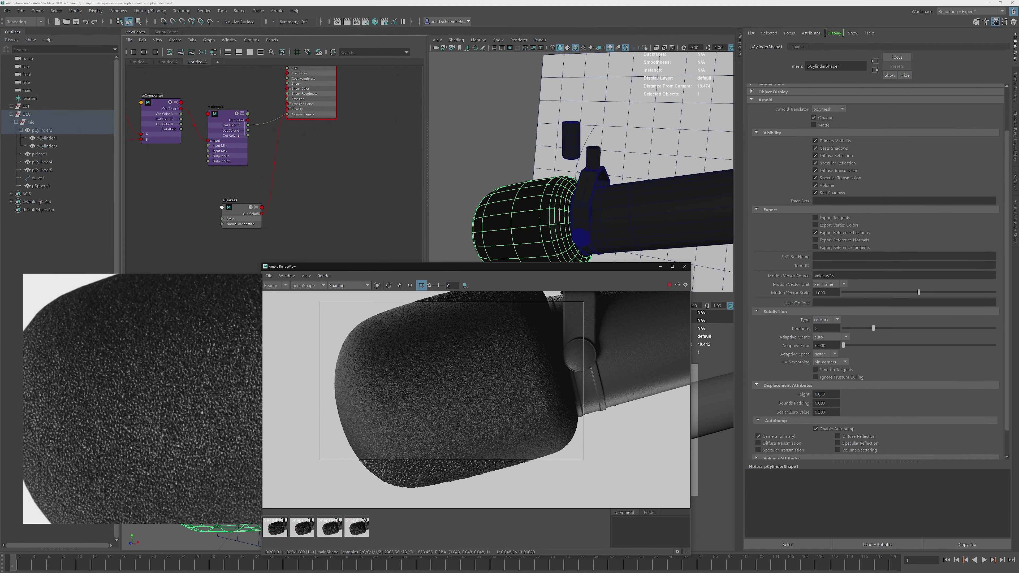
pyautogui.moveTo(821, 394); pyautogui.dragTo(823, 394)
pyautogui.write('2')
pyautogui.press('Return')
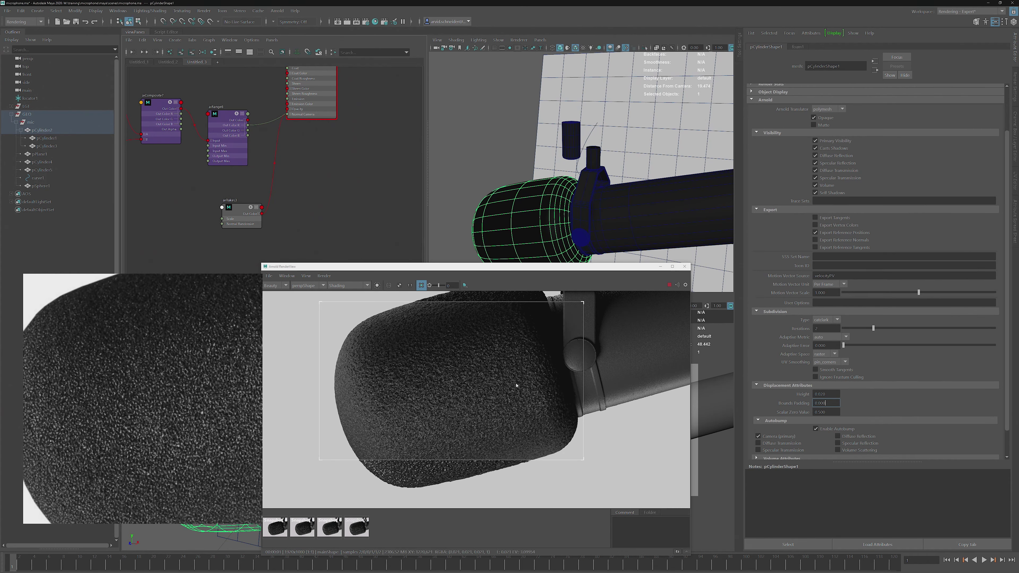
# Switch the render's debug shading to Basic and set the foam mesh's Subdivision Iterations to 4.
pyautogui.click(347, 285)
pyautogui.click(343, 299)
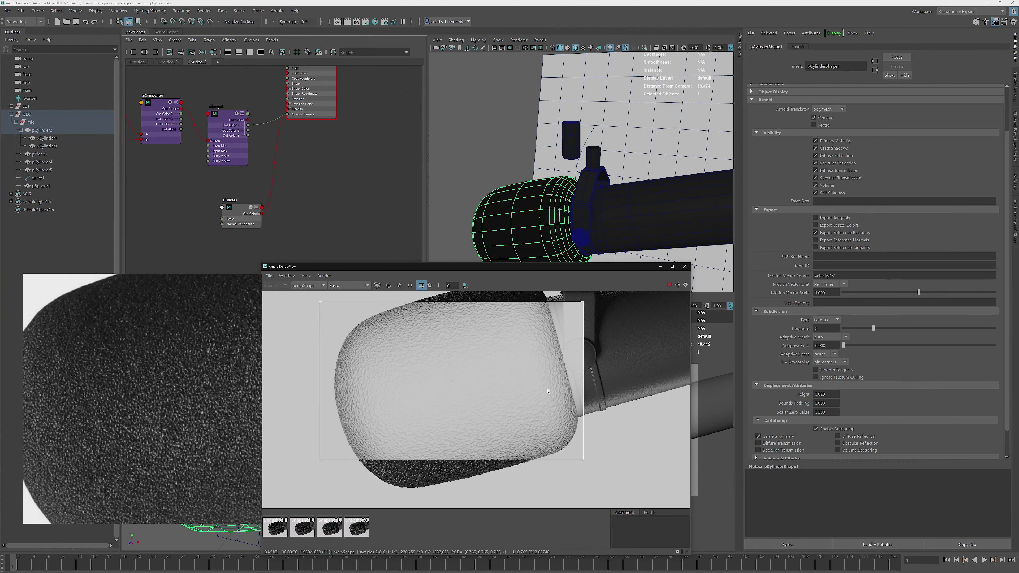
pyautogui.click(823, 328)
pyautogui.press('BackSpace')
pyautogui.write('4')
pyautogui.press('Return')
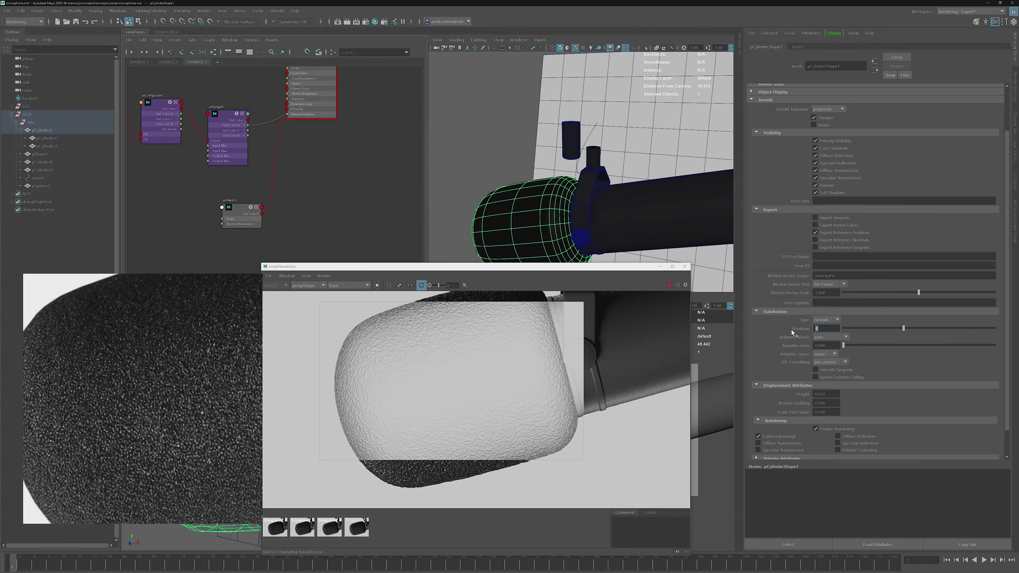
# Inspect the foam with Wireframe debug shading, then examine its displacement up close in Basic shading.
pyautogui.click(347, 285)
pyautogui.click(338, 316)
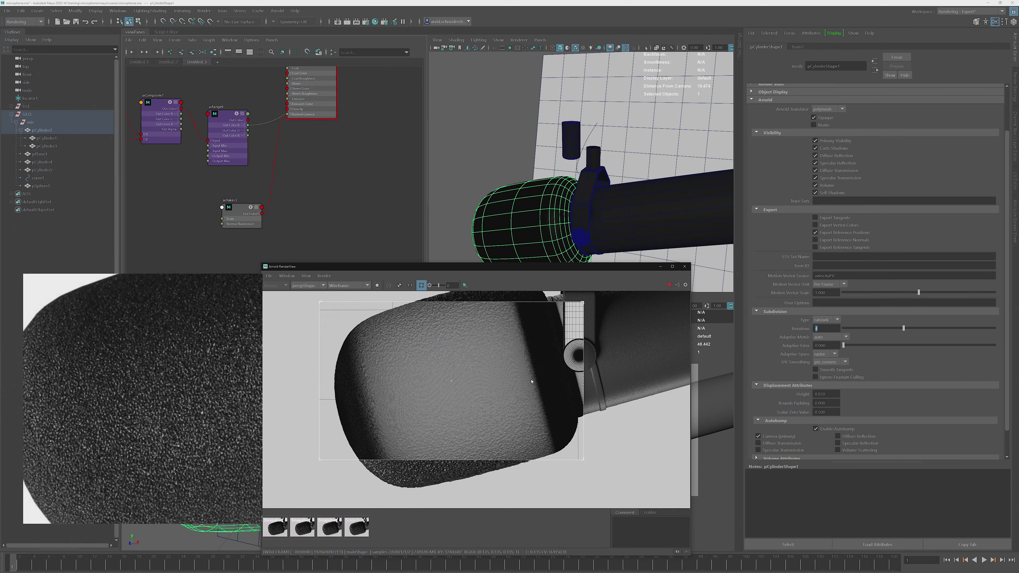
pyautogui.click(356, 285)
pyautogui.click(339, 298)
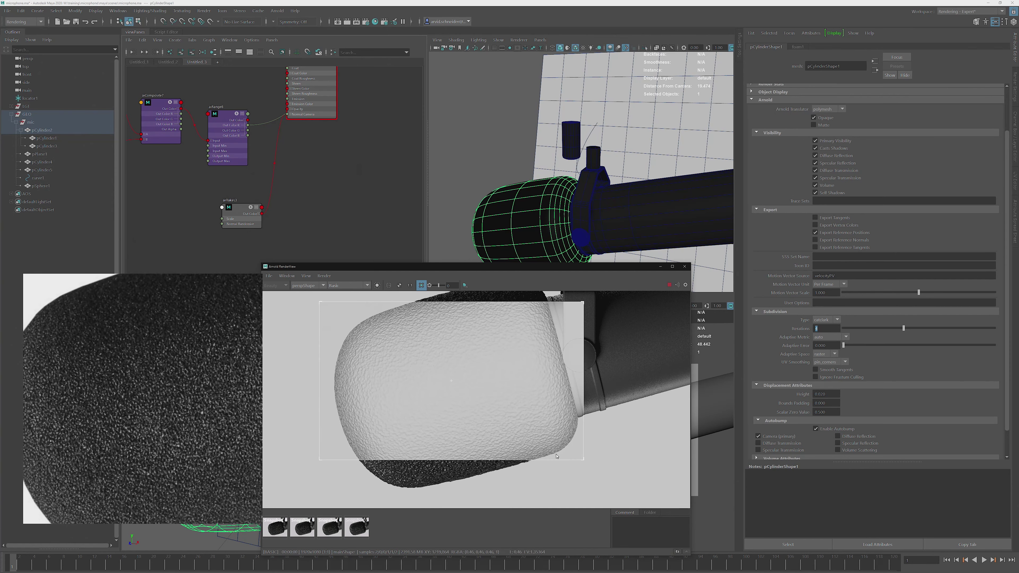
pyautogui.scroll(2, 471, 408)
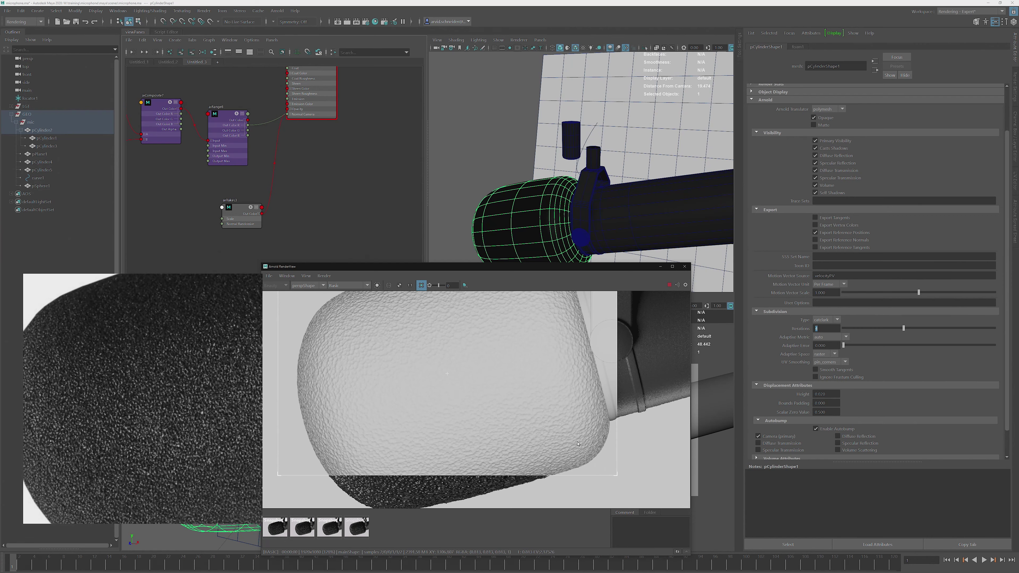
# Set the Default Value of the aiUserDataFloat node driving both cell noises' scale to 18, trying 15 first.
pyautogui.keyDown('alt'); pyautogui.moveTo(279, 207); pyautogui.dragTo(547, 261, button='middle'); pyautogui.keyUp('alt')
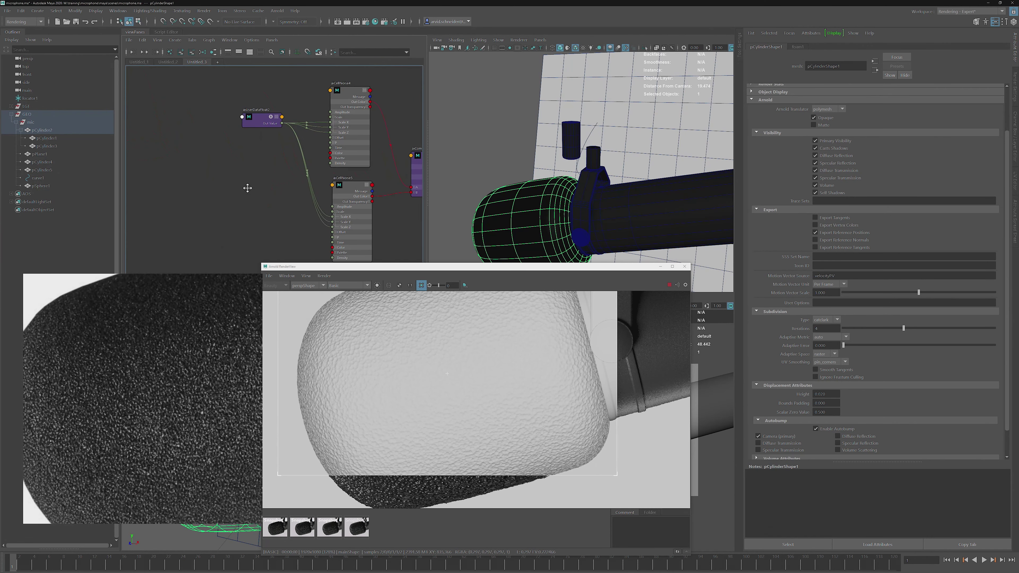
pyautogui.keyDown('alt'); pyautogui.moveTo(255, 183); pyautogui.dragTo(197, 176, button='middle'); pyautogui.keyUp('alt')
pyautogui.click(199, 116)
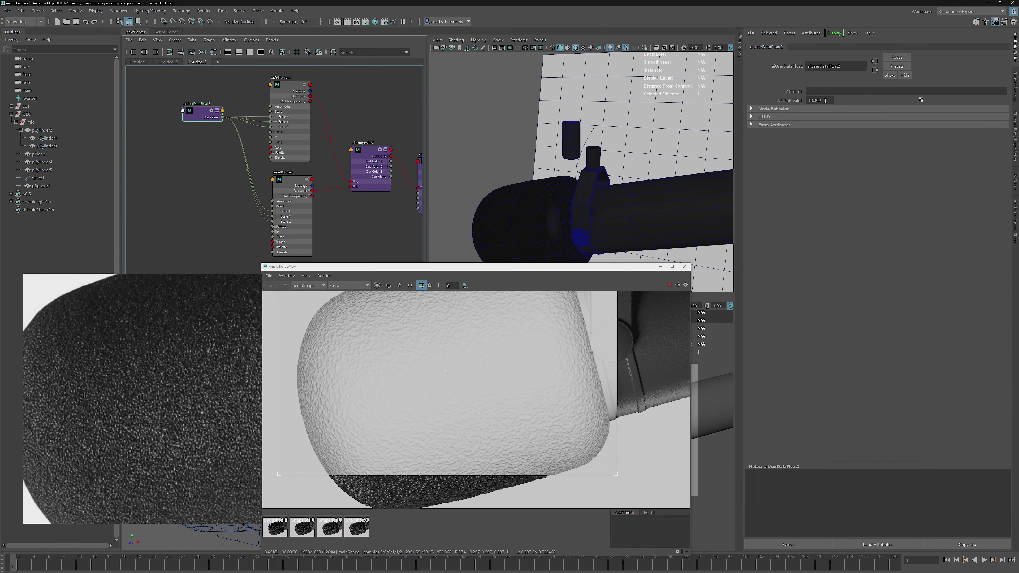
pyautogui.click(825, 100)
pyautogui.write('15')
pyautogui.press('Return')
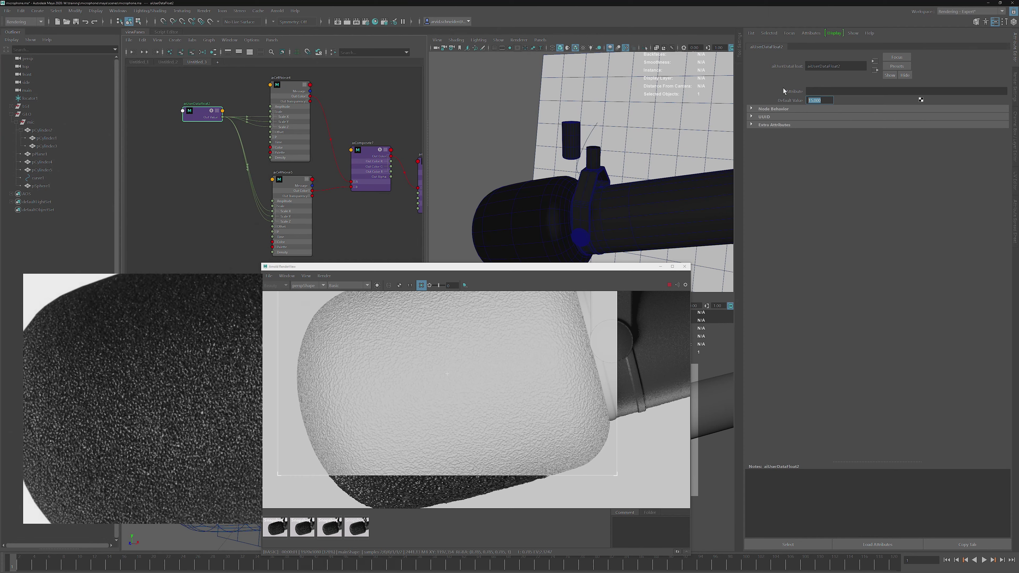
pyautogui.write('18')
pyautogui.press('Return')
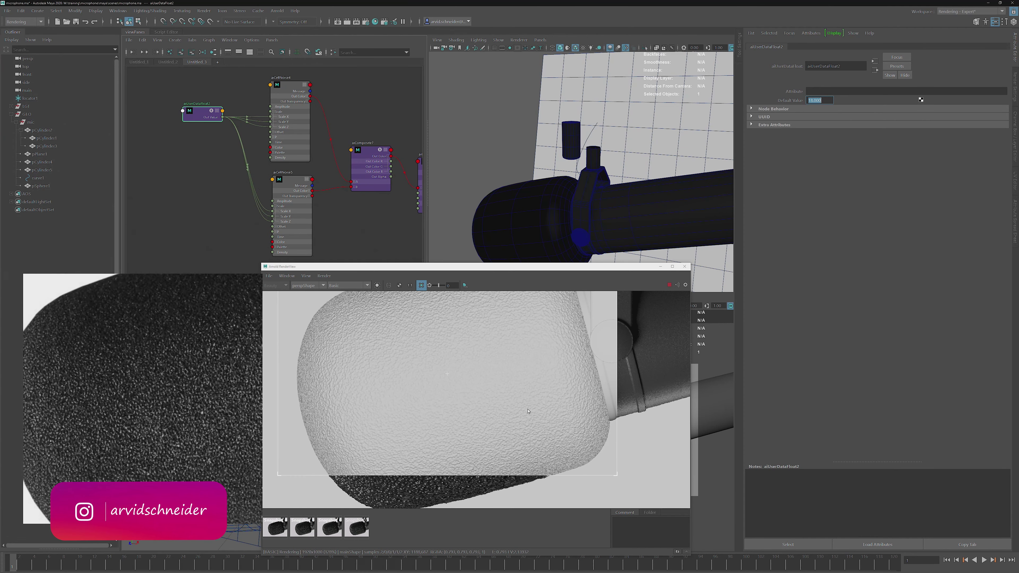
# Return the render's debug shading to Shading and view more of the foam head.
pyautogui.click(347, 285)
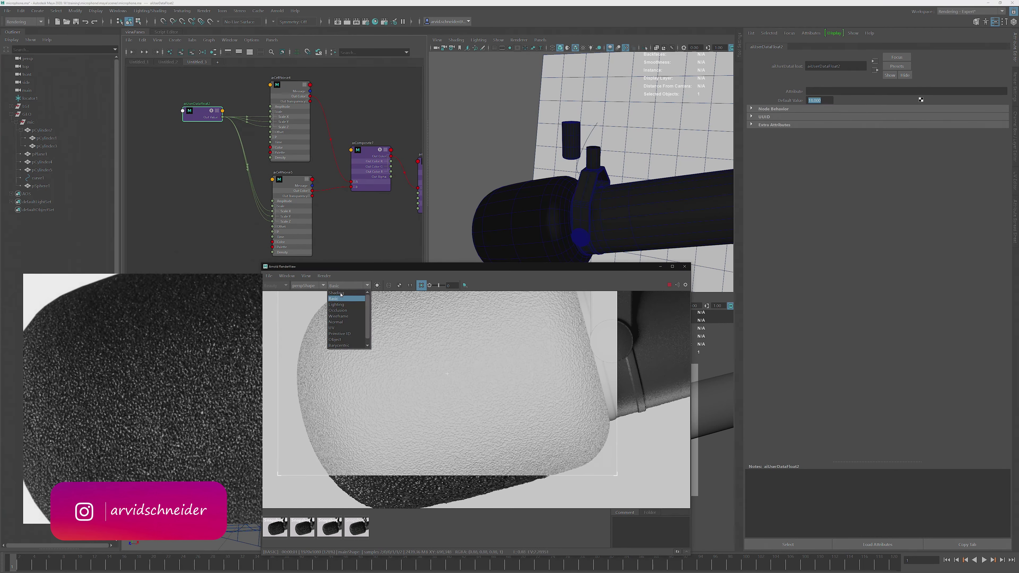
pyautogui.click(345, 296)
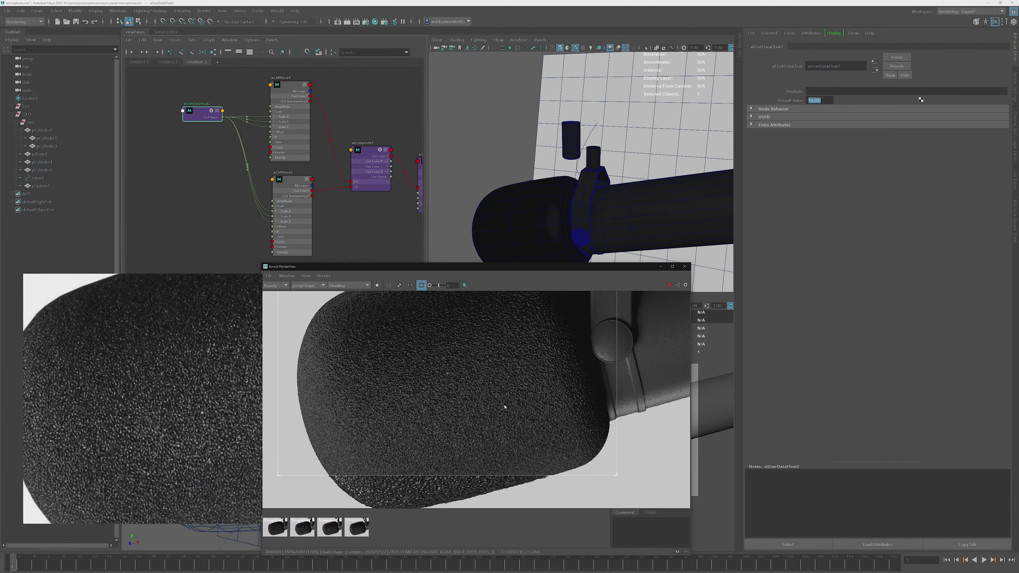
pyautogui.click(410, 285)
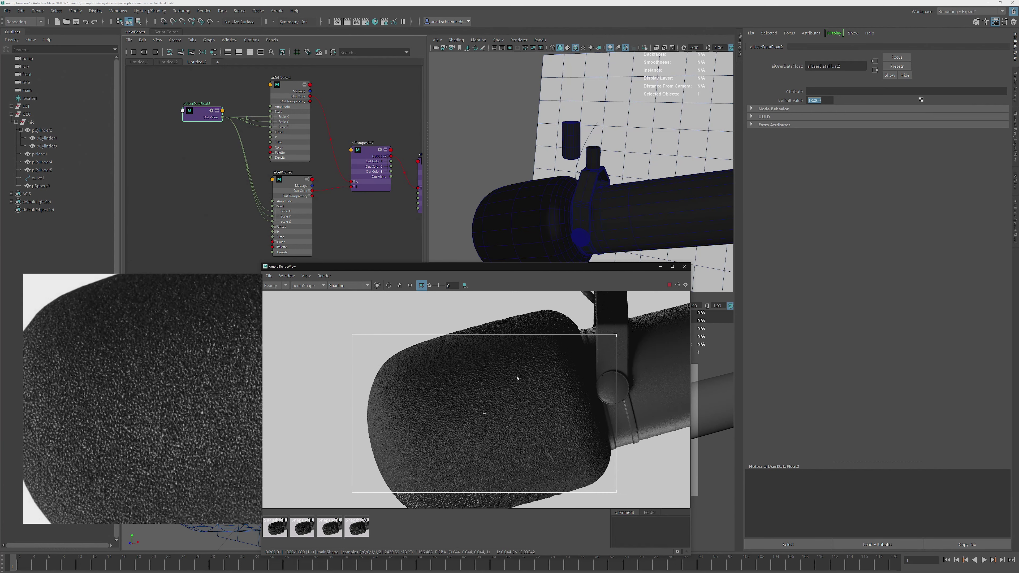
# Select the foam mesh and set its displacement Height to 0.012.
pyautogui.keyDown('alt'); pyautogui.moveTo(301, 198); pyautogui.dragTo(140, 153, button='middle'); pyautogui.keyUp('alt')
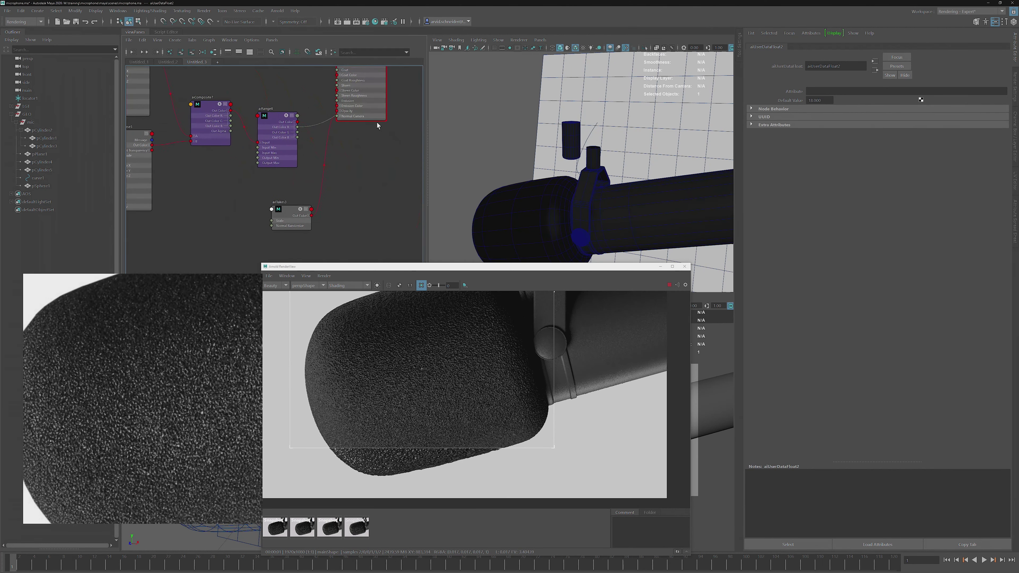
pyautogui.click(408, 386)
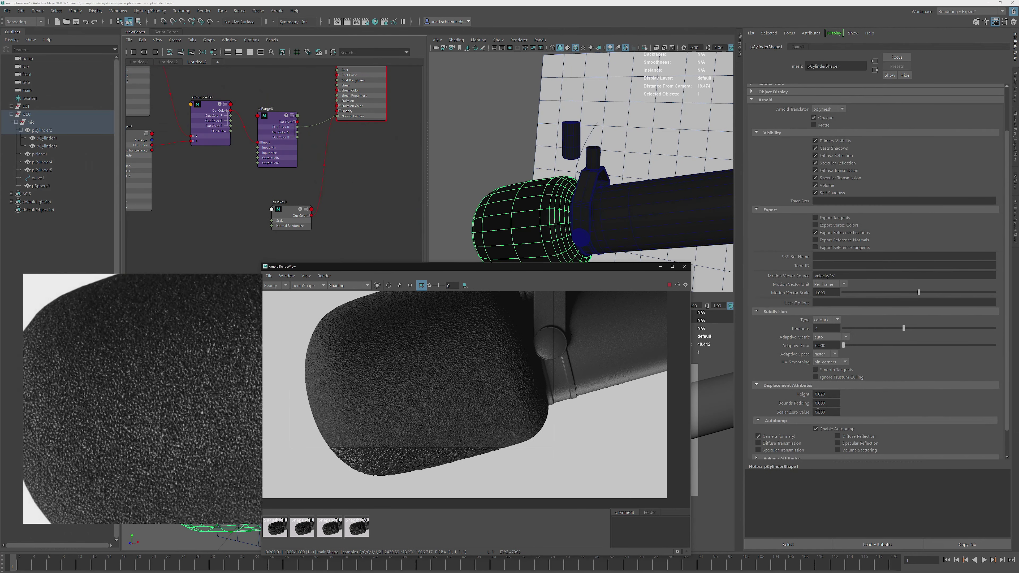
pyautogui.moveTo(825, 393); pyautogui.dragTo(821, 394)
pyautogui.write('12')
pyautogui.press('Return')
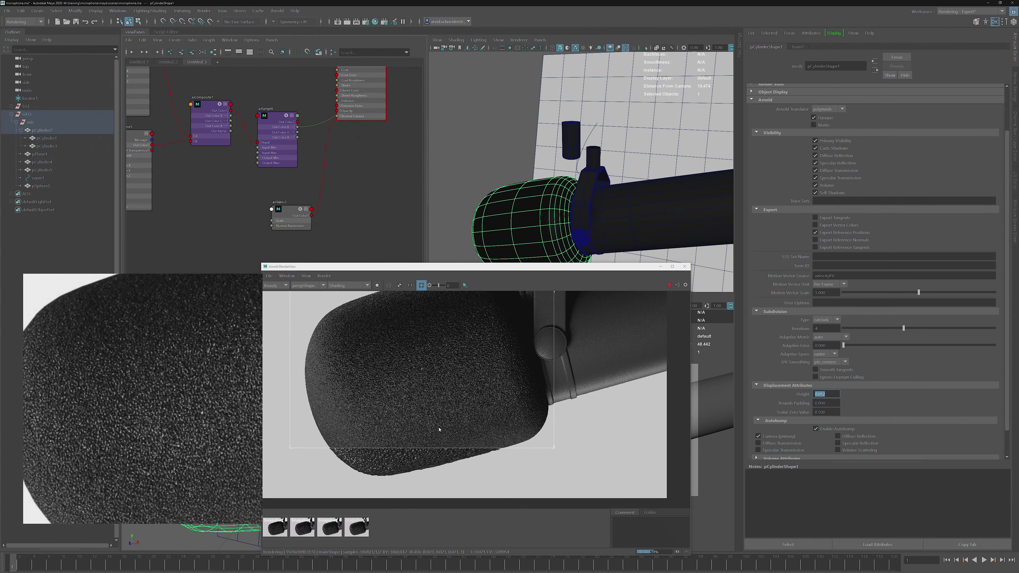
# Set the aiFlakes node's Normal Randomize to about 0.45, trying a much lower value first.
pyautogui.moveTo(217, 181); pyautogui.dragTo(243, 179, button='middle')
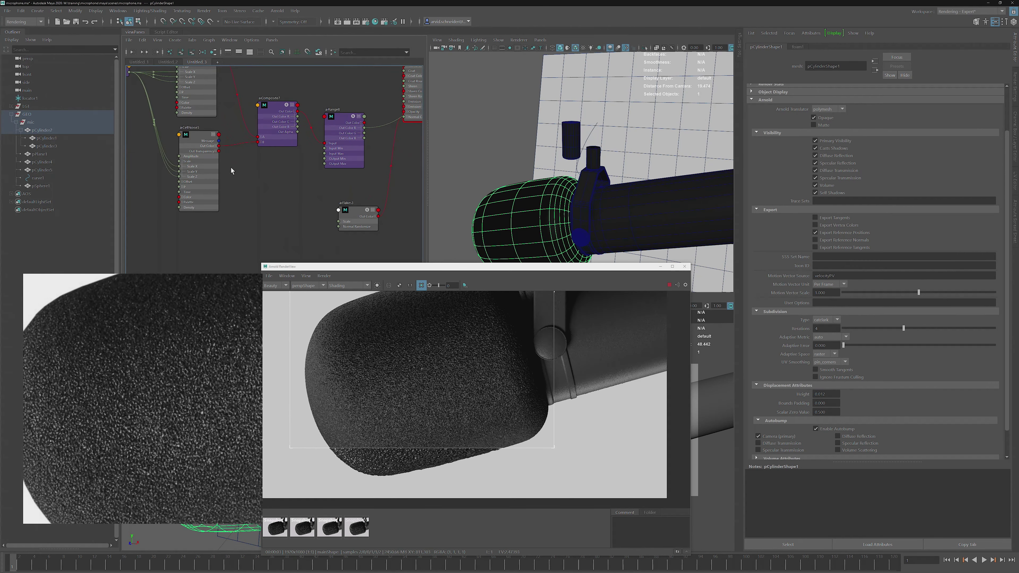
pyautogui.click(353, 213)
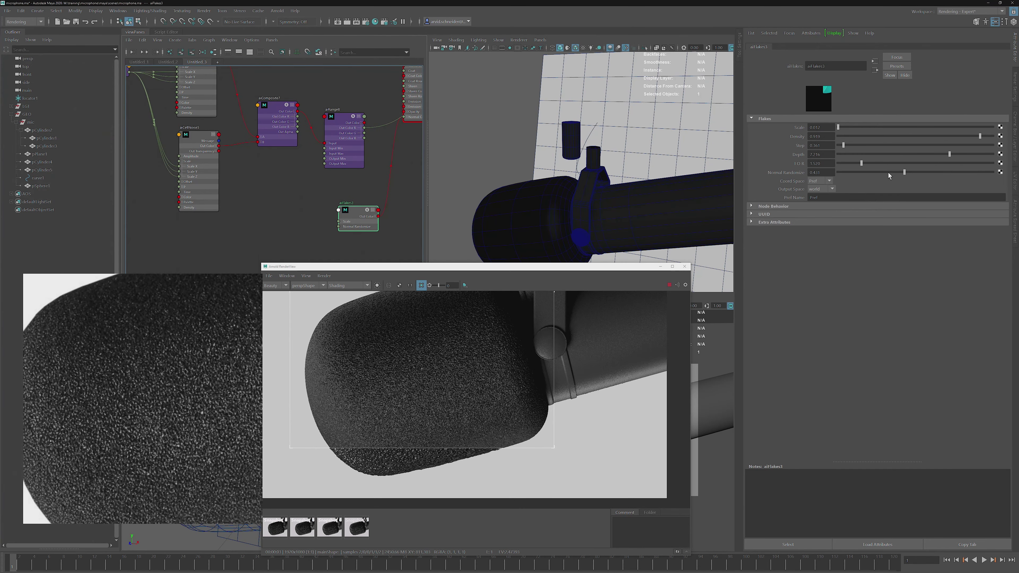
pyautogui.moveTo(902, 173); pyautogui.dragTo(856, 171)
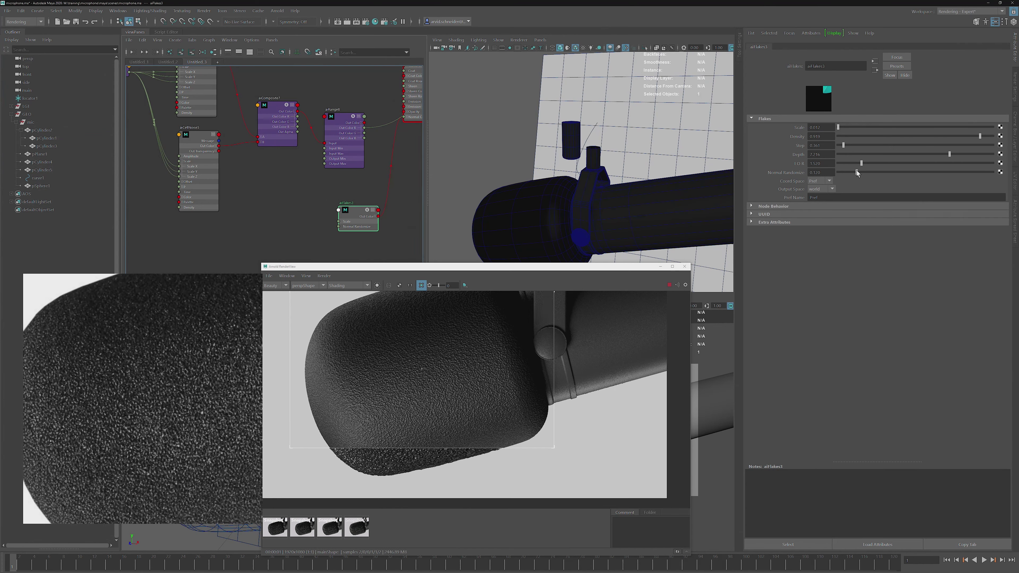
pyautogui.moveTo(857, 171); pyautogui.dragTo(898, 173)
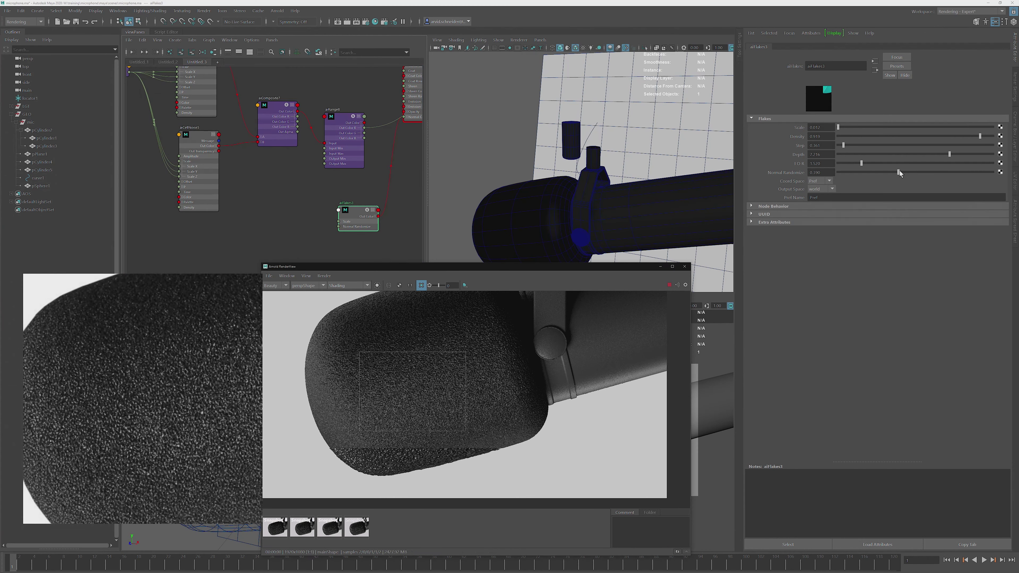
pyautogui.moveTo(898, 172); pyautogui.dragTo(908, 172)
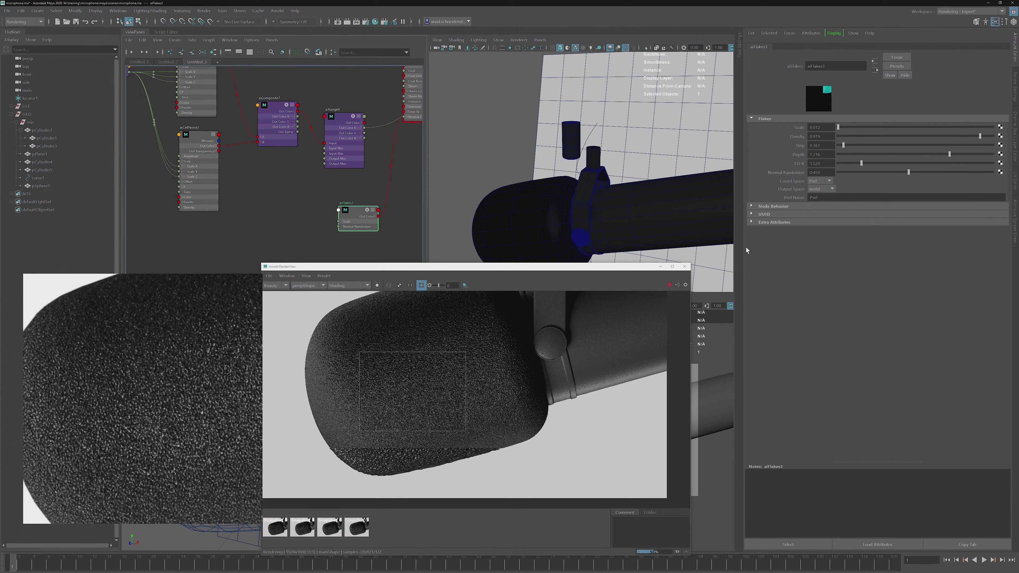
# Lower the foam shader's specular Roughness to about 0.42 and render the whole frame without the crop region.
pyautogui.click(428, 384)
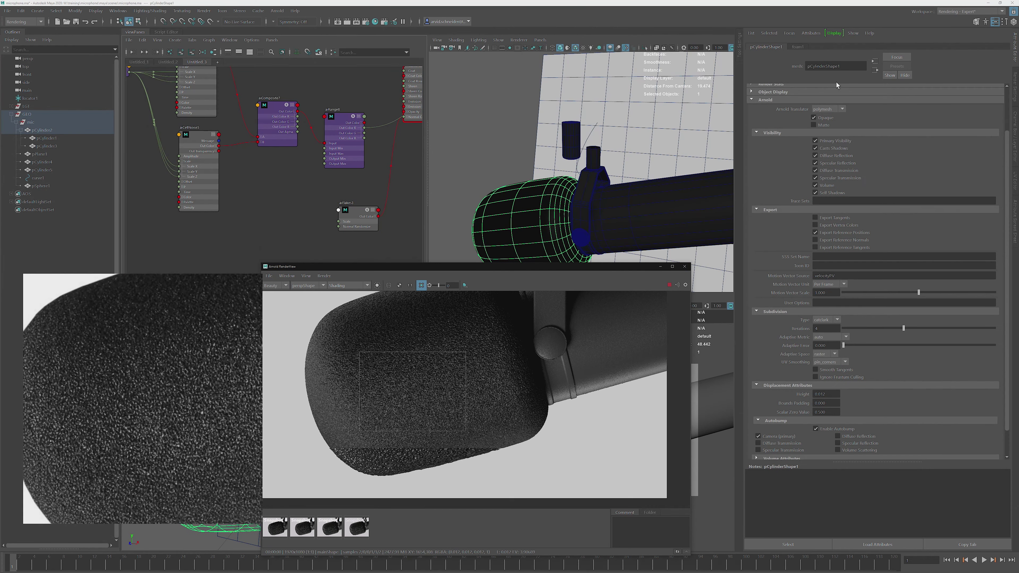
pyautogui.click(794, 47)
pyautogui.moveTo(925, 196); pyautogui.dragTo(901, 196)
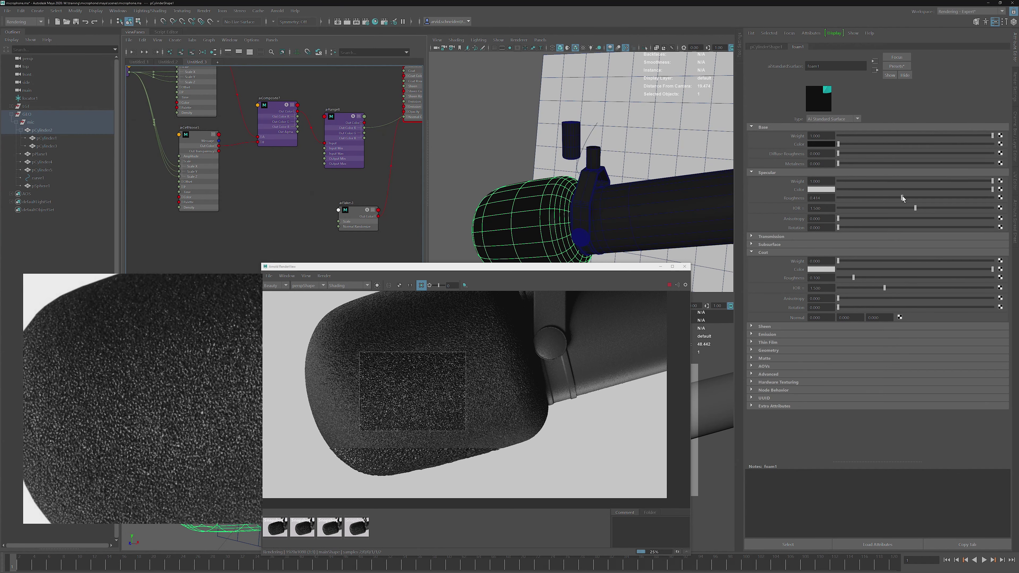
pyautogui.click(515, 428)
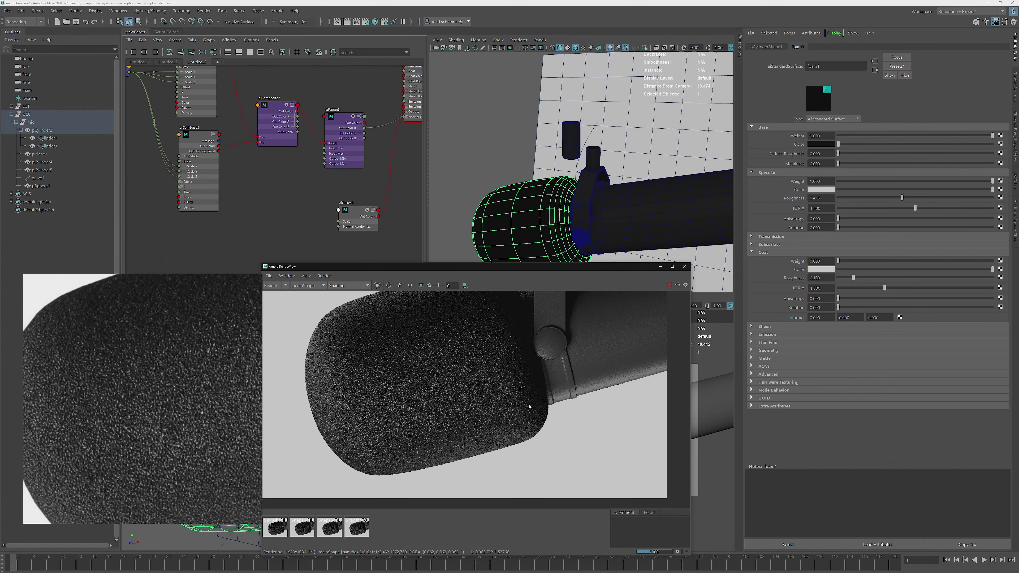
pyautogui.scroll(-3, 515, 428)
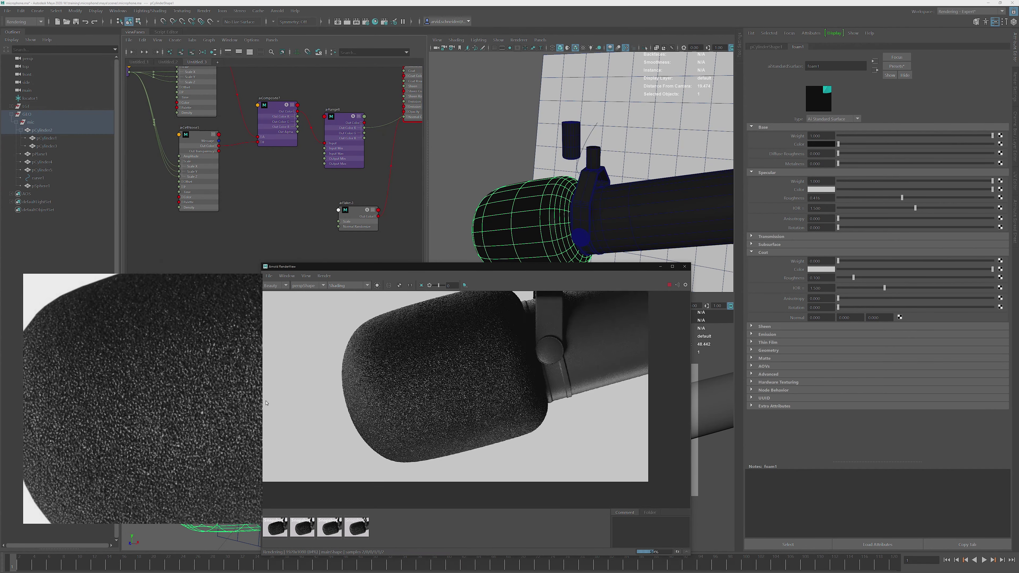
# Compare the current foam render with the latest stored snapshot by switching between them several times.
pyautogui.click(410, 285)
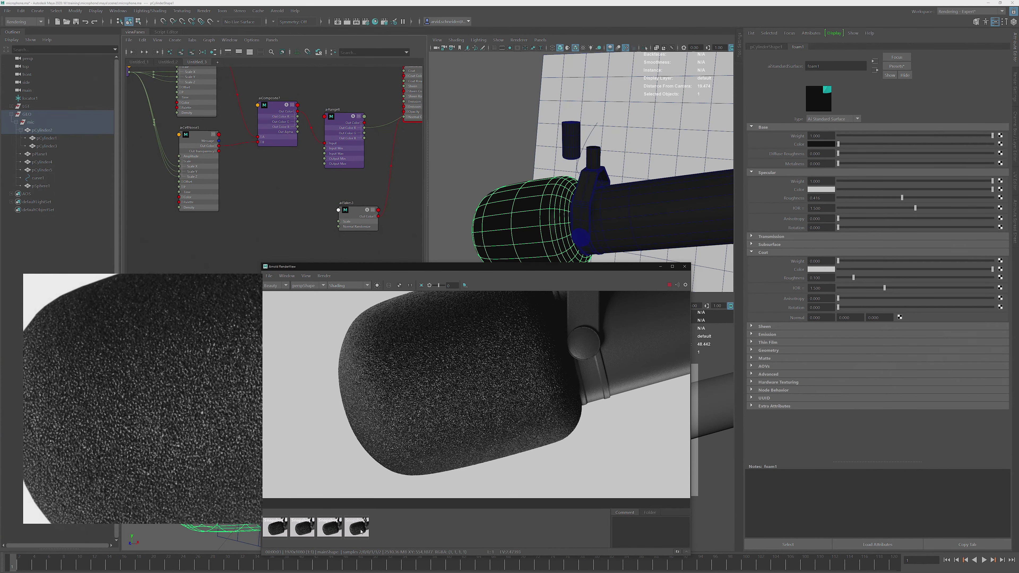
pyautogui.click(360, 530)
pyautogui.click(363, 531)
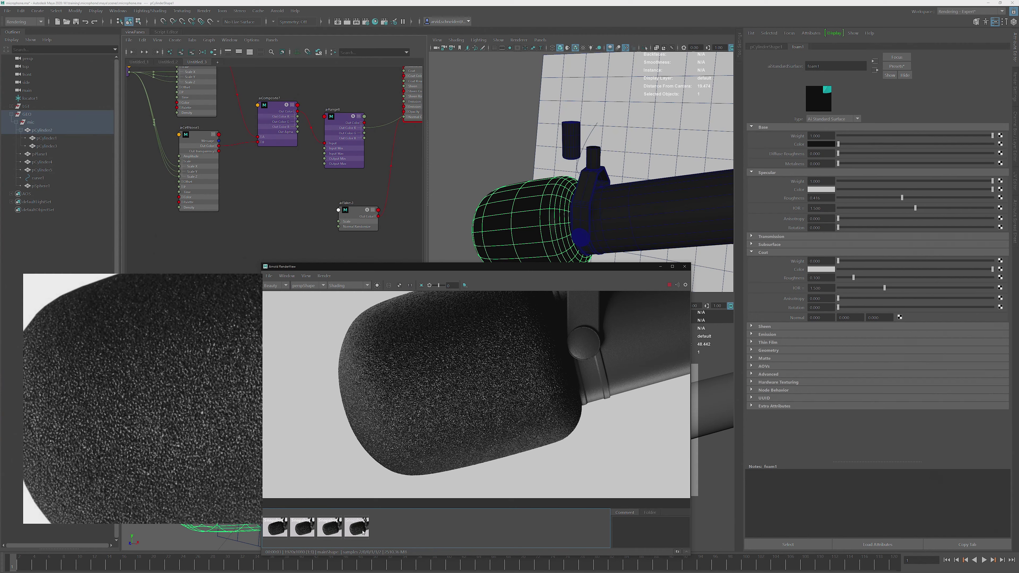
pyautogui.click(363, 532)
pyautogui.click(362, 534)
pyautogui.click(361, 532)
pyautogui.click(361, 532)
pyautogui.click(411, 286)
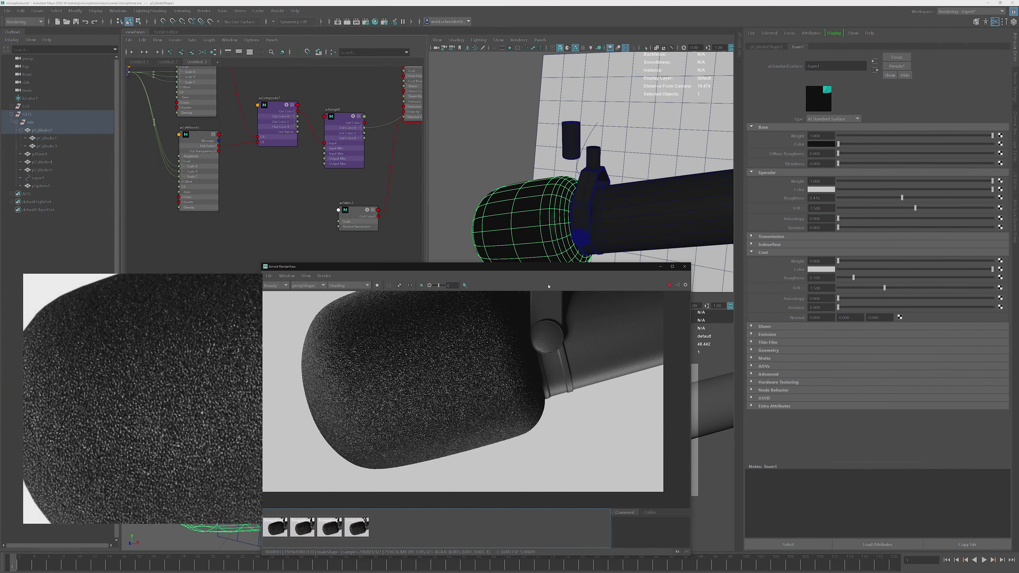
# Reframe the render to show the whole foam head and review all four stored snapshots in order.
pyautogui.moveTo(689, 264); pyautogui.dragTo(703, 154)
pyautogui.moveTo(484, 253); pyautogui.dragTo(473, 281, button='middle')
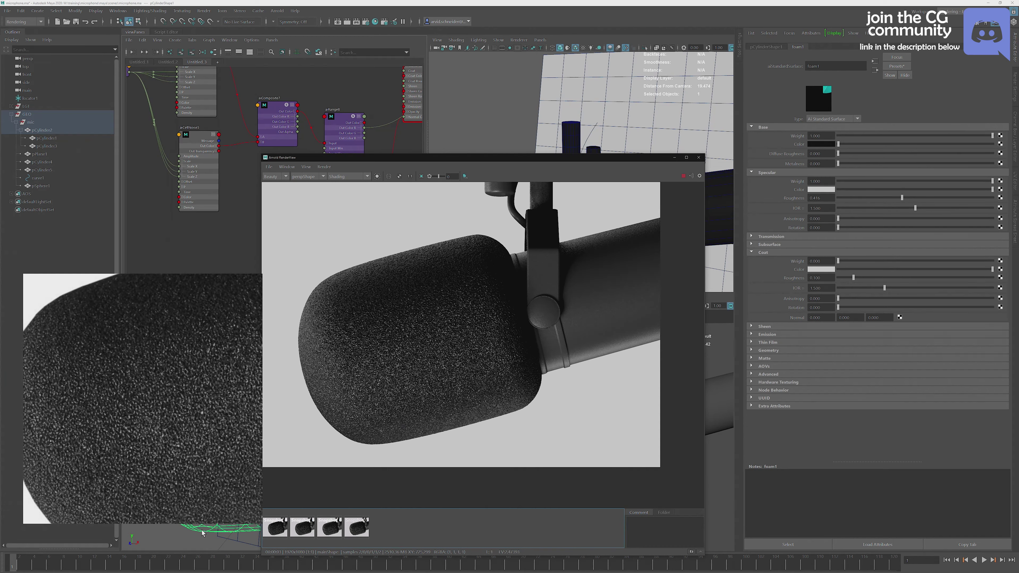
pyautogui.click(280, 529)
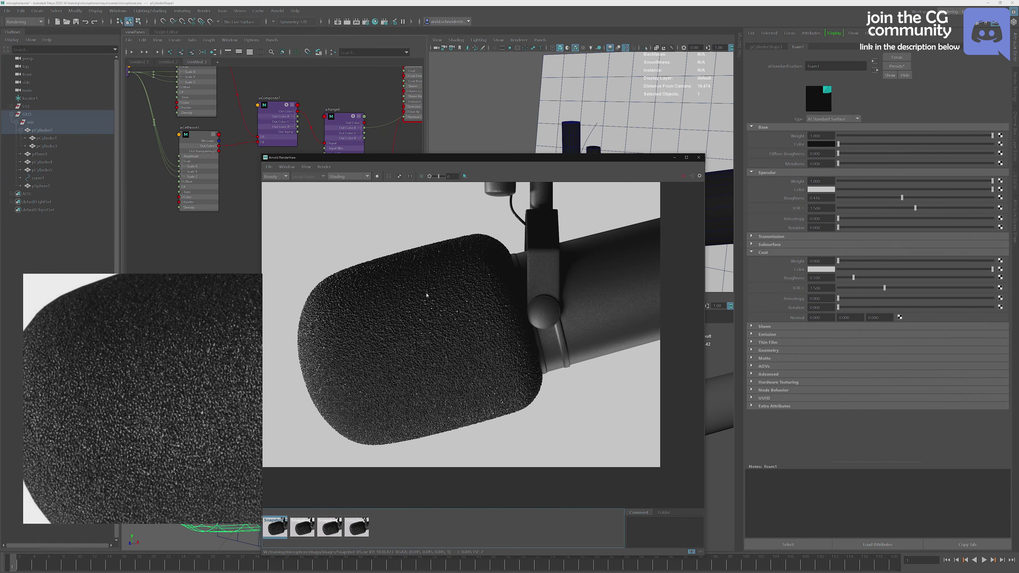
pyautogui.click(308, 529)
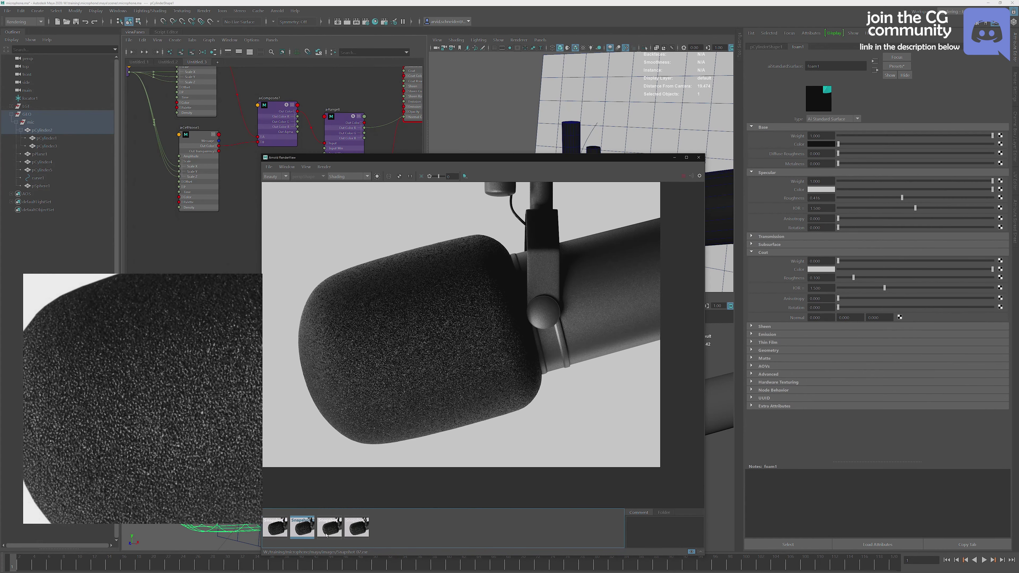
pyautogui.click(334, 533)
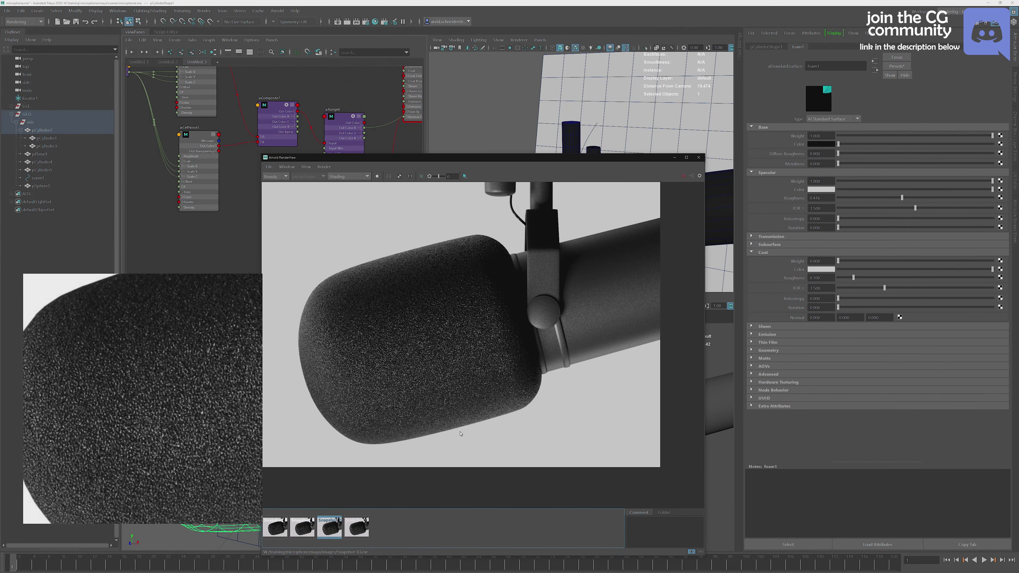
pyautogui.click(351, 530)
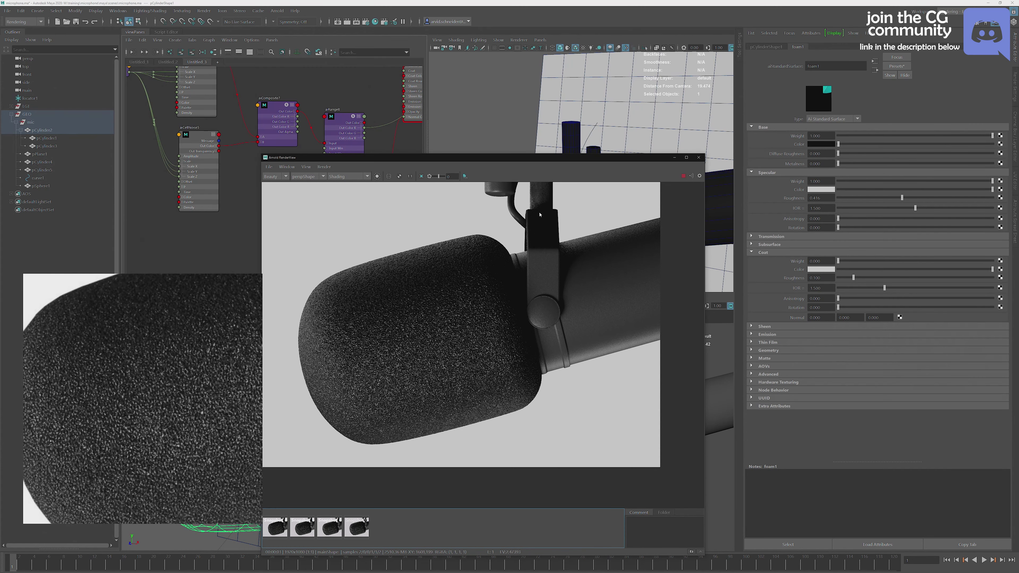
# Enable depth of field on the main camera and render a small crop region around the upper bracket.
pyautogui.moveTo(607, 157); pyautogui.dragTo(395, 152)
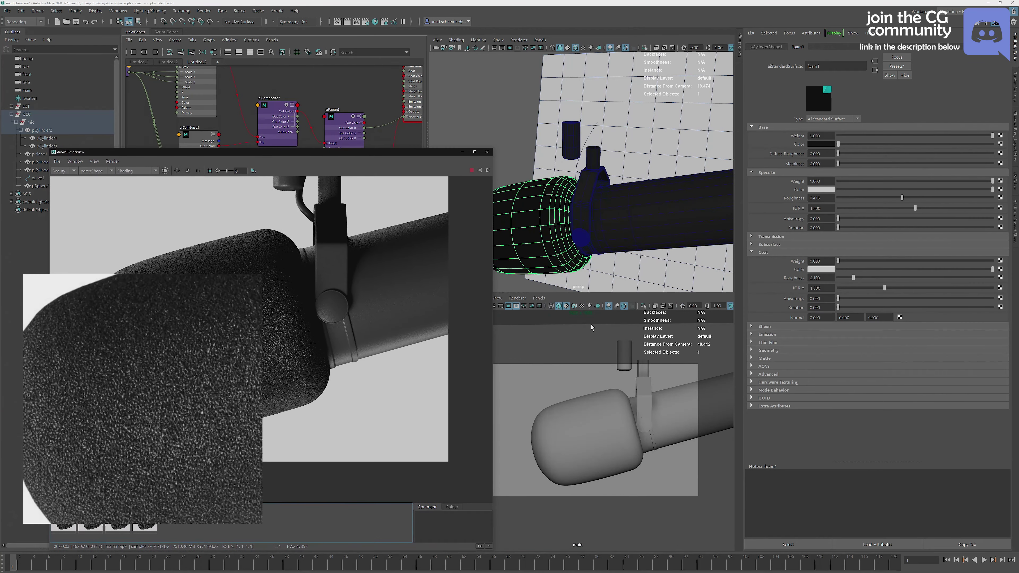
pyautogui.click(442, 49)
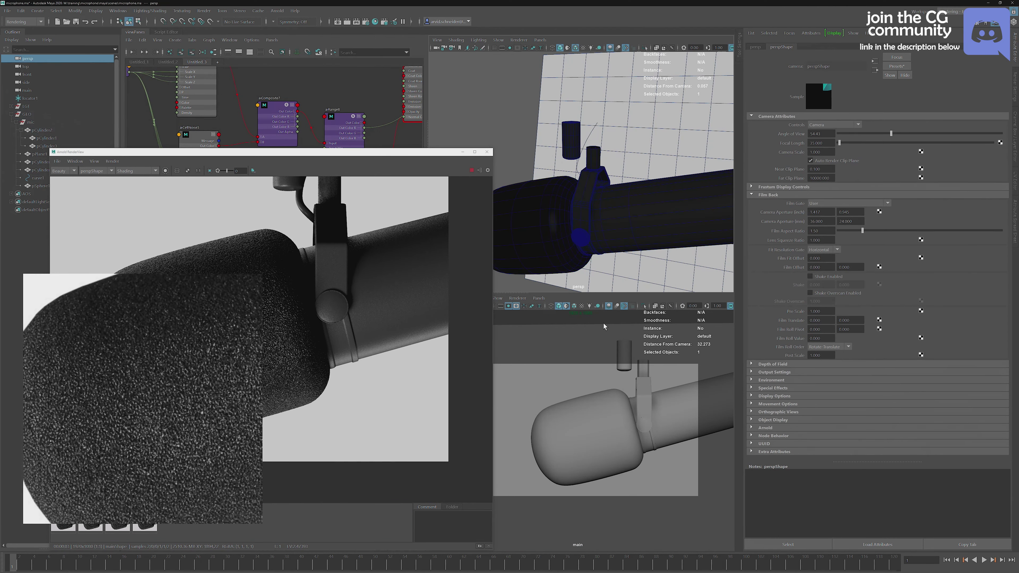
pyautogui.moveTo(426, 151); pyautogui.dragTo(619, 164)
pyautogui.click(436, 306)
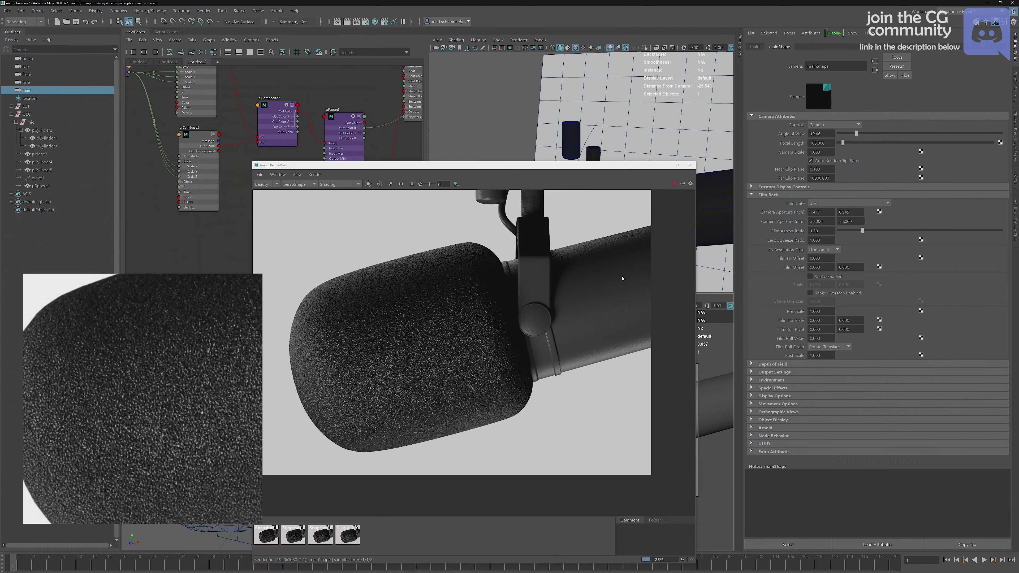
pyautogui.click(776, 428)
pyautogui.scroll(-5, 1005, 347)
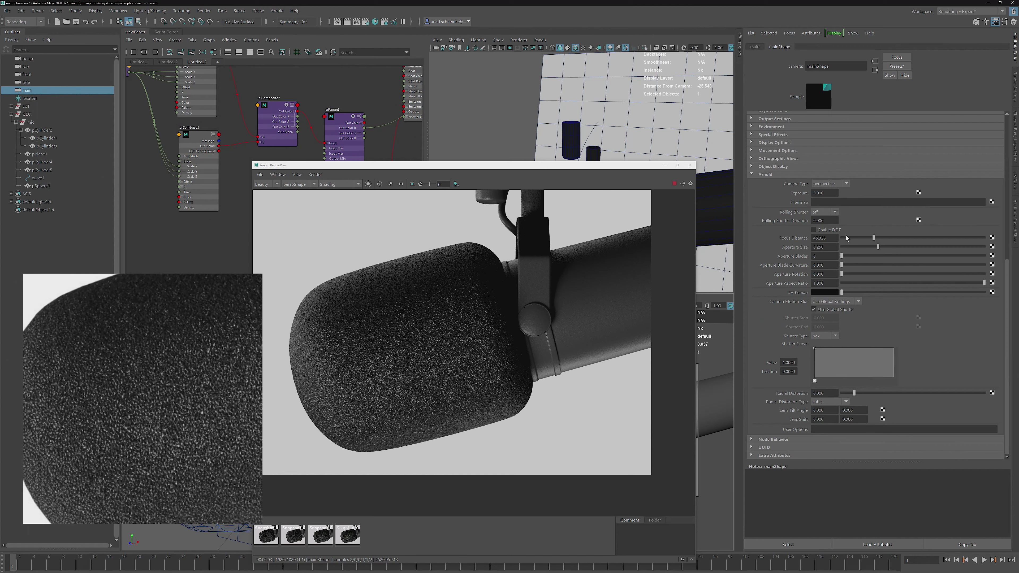
pyautogui.click(832, 230)
pyautogui.moveTo(490, 220); pyautogui.dragTo(536, 273)
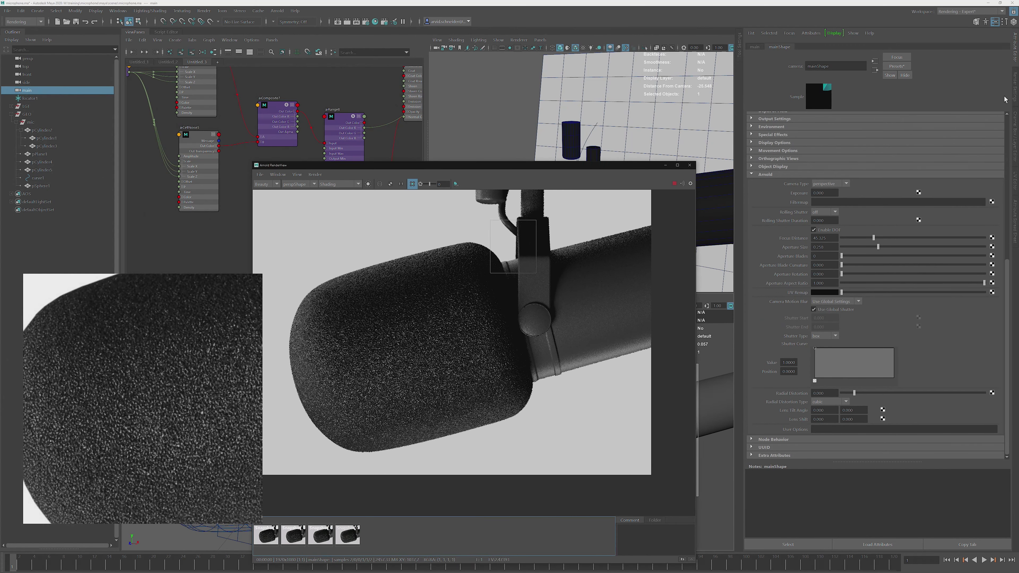
# Set the Arnold sampling to Camera (AA) 8, Diffuse 1 and Specular 1, then render a crop region over the foam's upper edge.
pyautogui.click(1015, 87)
pyautogui.click(609, 63)
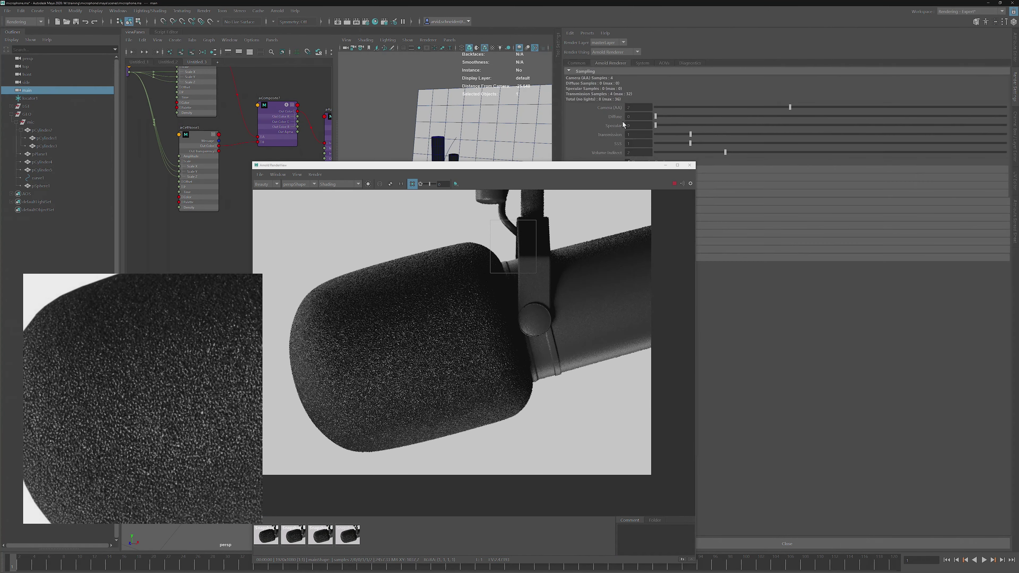
pyautogui.moveTo(629, 167); pyautogui.dragTo(725, 182)
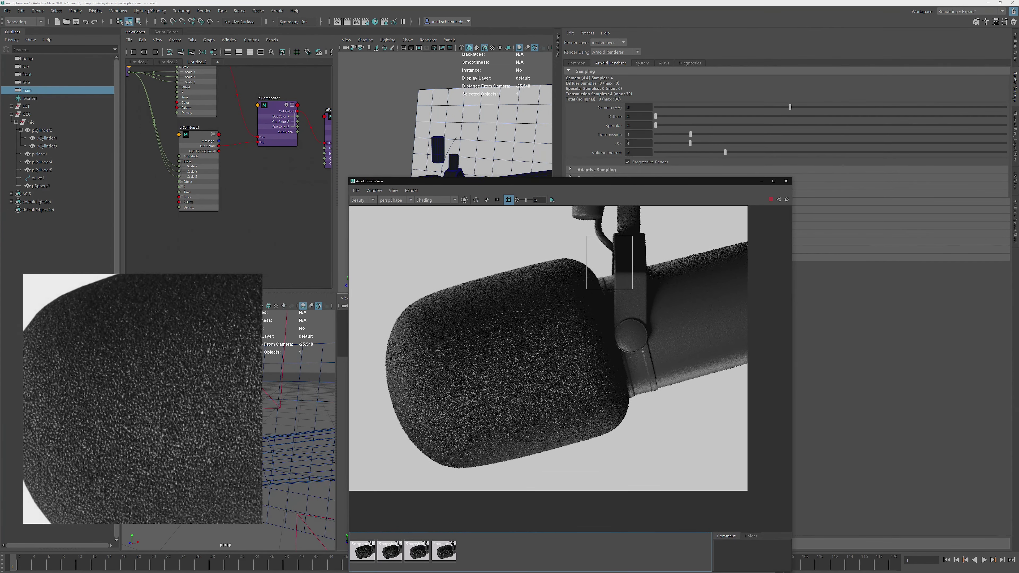
pyautogui.moveTo(636, 108); pyautogui.dragTo(586, 111)
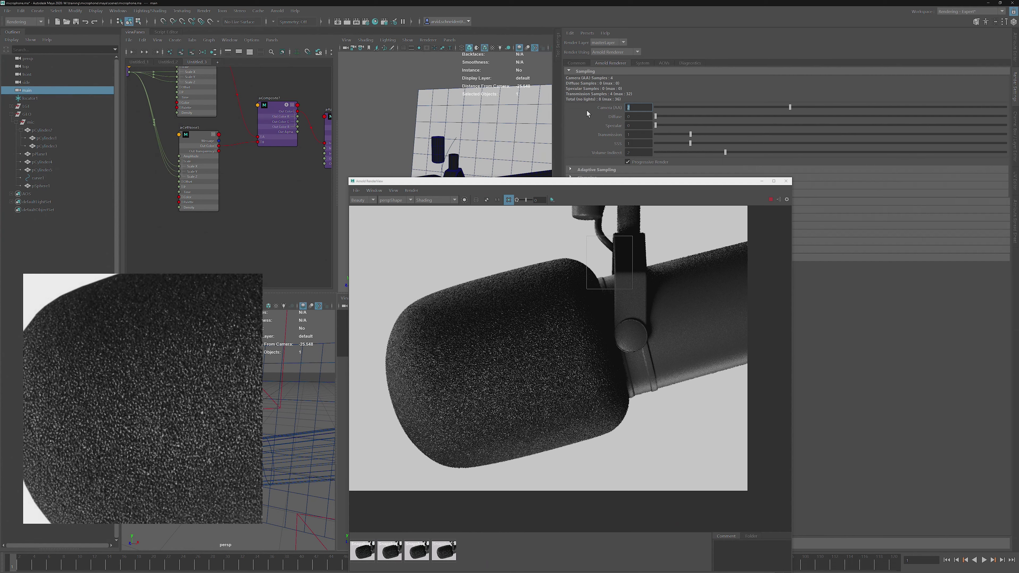
pyautogui.write('8')
pyautogui.press('Return')
pyautogui.press('Tab')
pyautogui.write('1')
pyautogui.moveTo(631, 125); pyautogui.dragTo(607, 130)
pyautogui.write('1')
pyautogui.press('Return')
pyautogui.moveTo(544, 249); pyautogui.dragTo(612, 317)
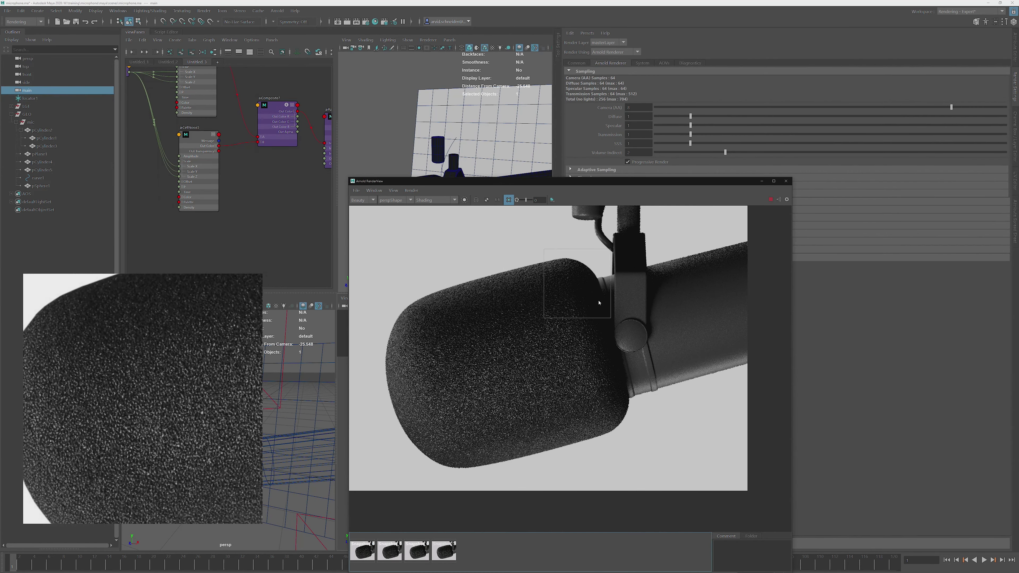